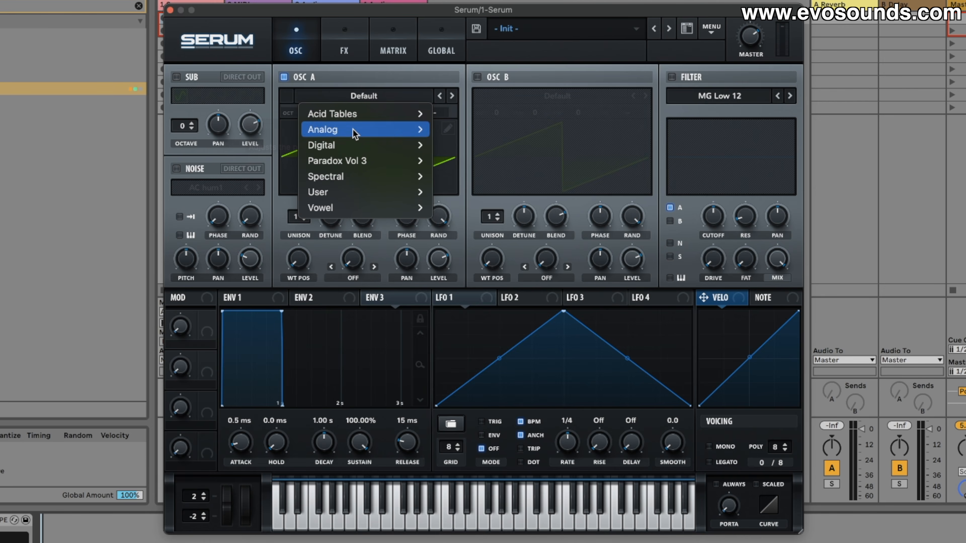
# Load the Basic Shapes wavetable in oscillator A and turn on the noise oscillator with the BrightWhite analog noise.
pyautogui.click(462, 97)
pyautogui.click(194, 168)
pyautogui.click(208, 188)
pyautogui.moveTo(324, 207)
pyautogui.click(447, 269)
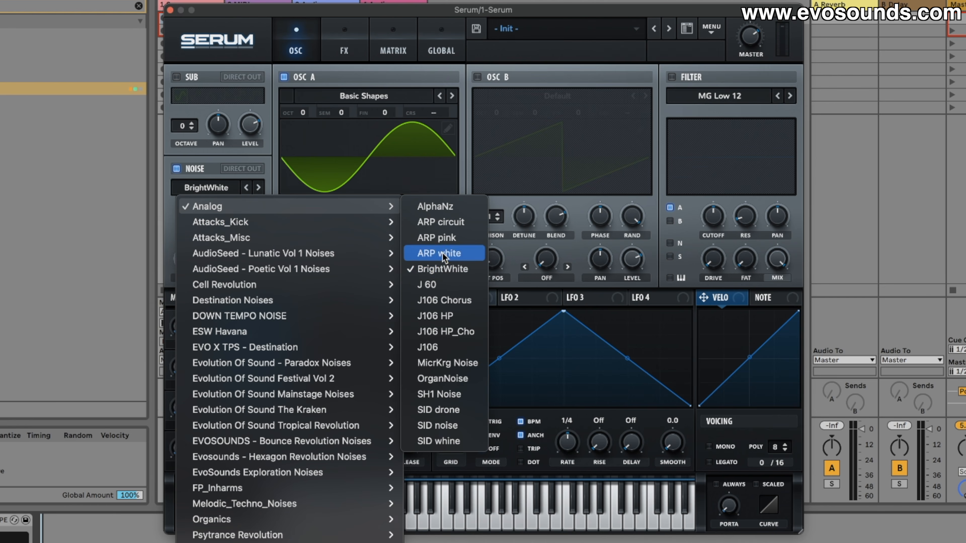
pyautogui.click(446, 270)
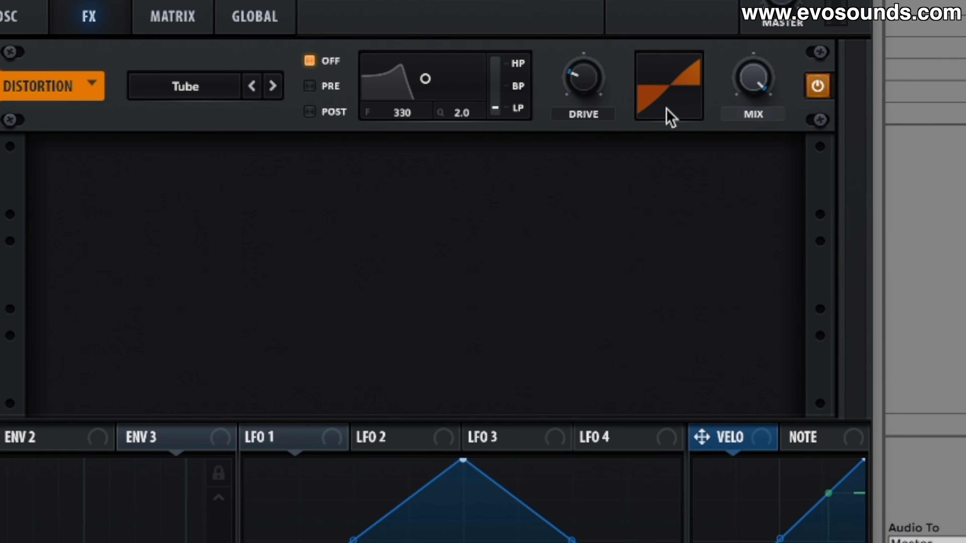
# Increase the drive of the Tube distortion effect.
pyautogui.moveTo(595, 81); pyautogui.dragTo(635, 0)
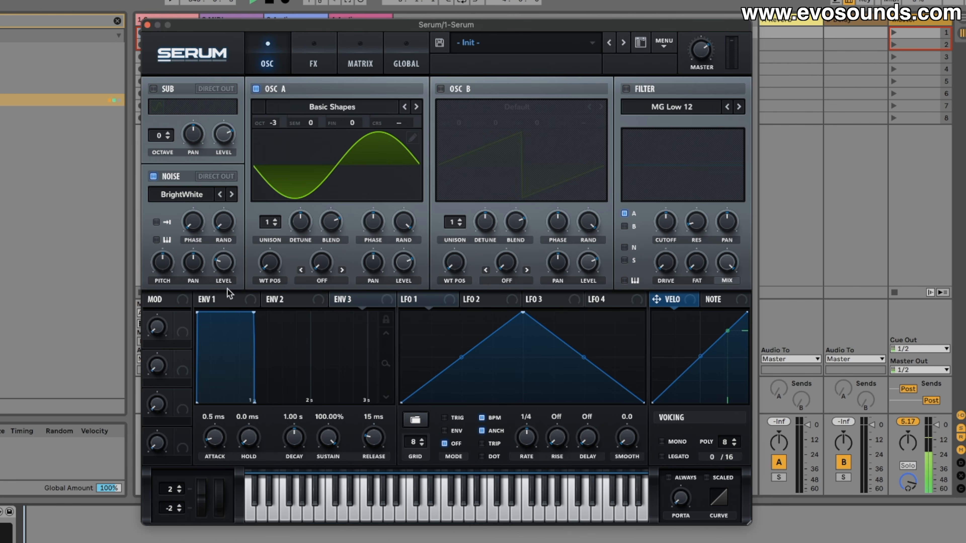
pyautogui.moveTo(227, 270)
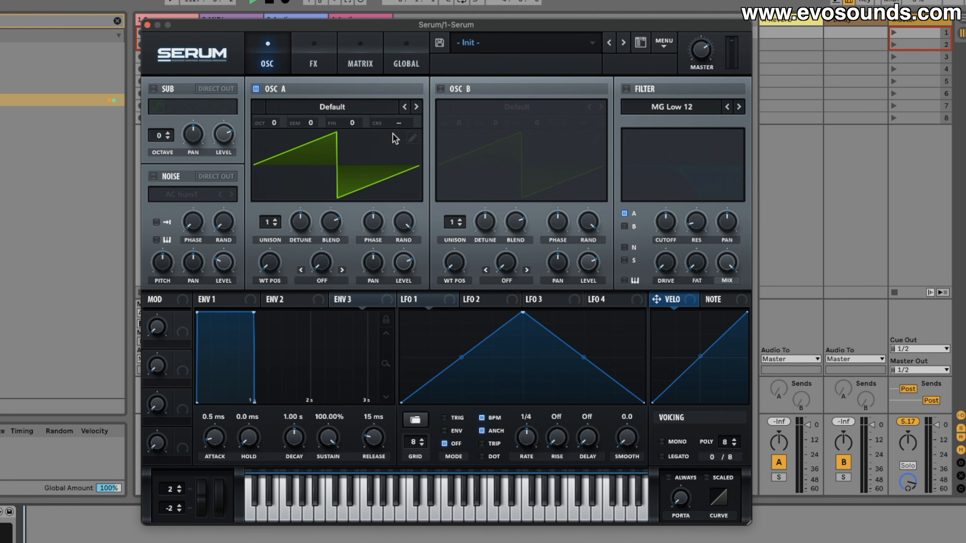
# Load the analog Basic Shapes wavetable in oscillator A and set its warp mode to FM (From B).
pyautogui.click(393, 134)
pyautogui.moveTo(400, 137)
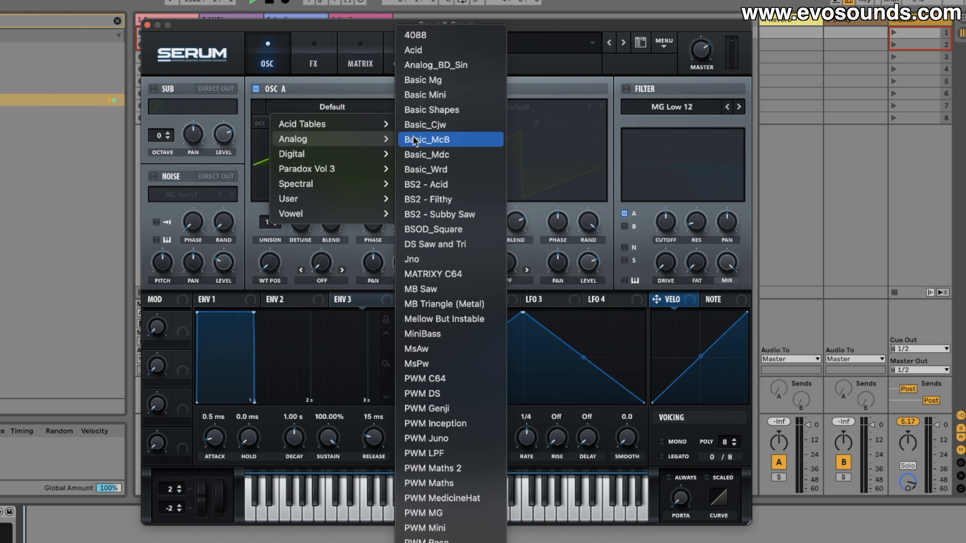
pyautogui.click(448, 113)
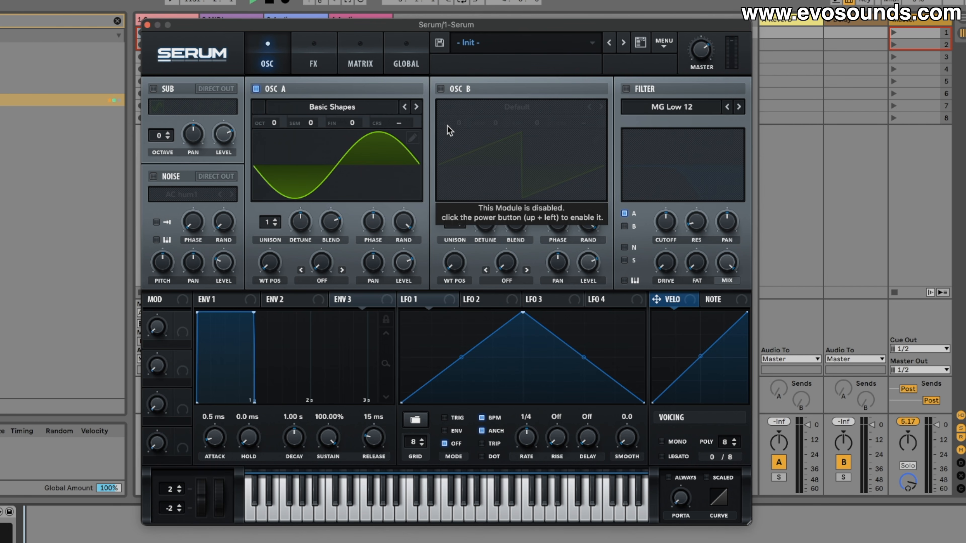
pyautogui.click(323, 281)
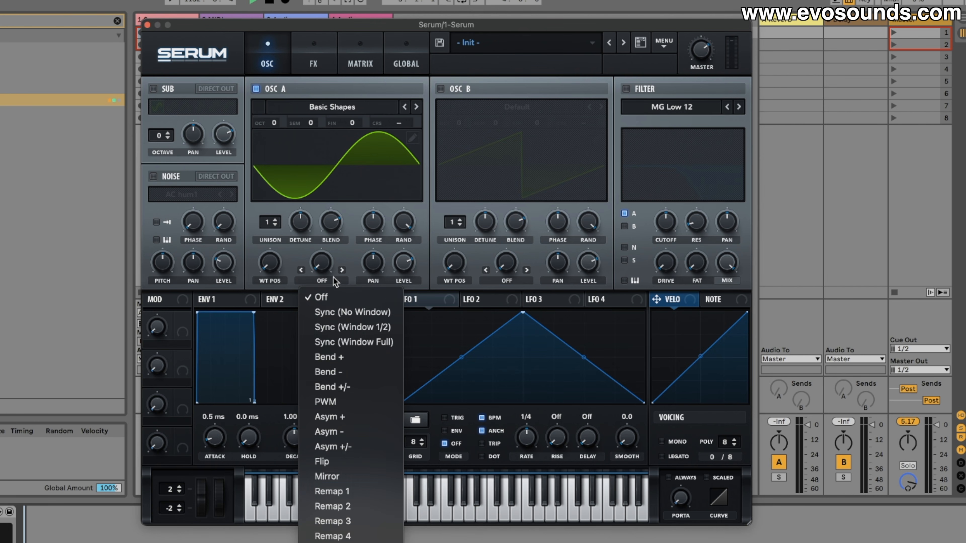
pyautogui.click(350, 542)
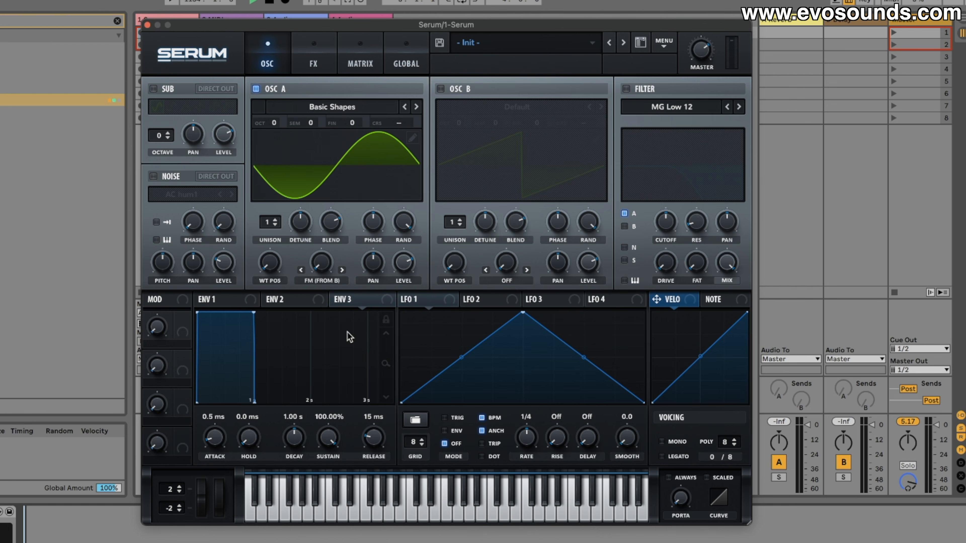
# Assign LFO 1 to oscillator A's level and set oscillator A's octave to -3.
pyautogui.moveTo(431, 300); pyautogui.dragTo(406, 267)
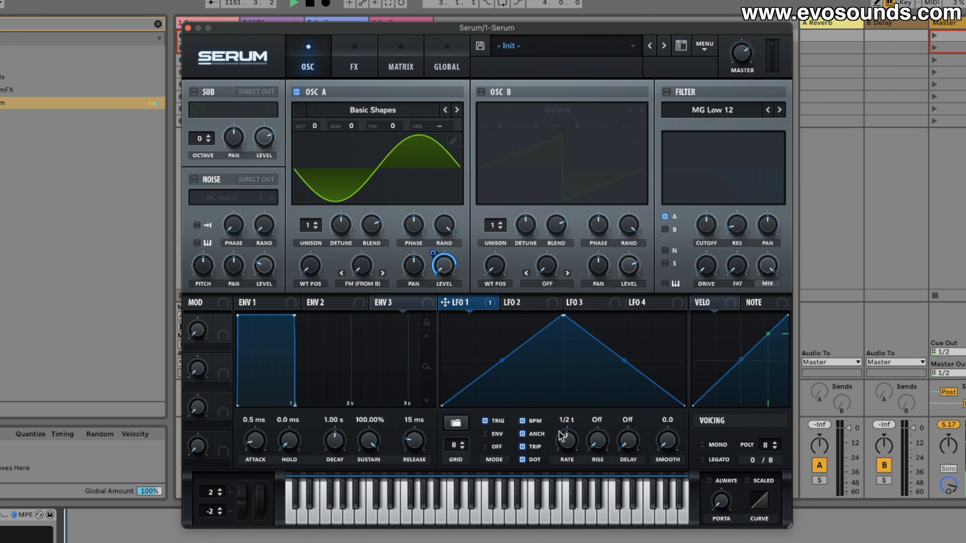
pyautogui.click(308, 176)
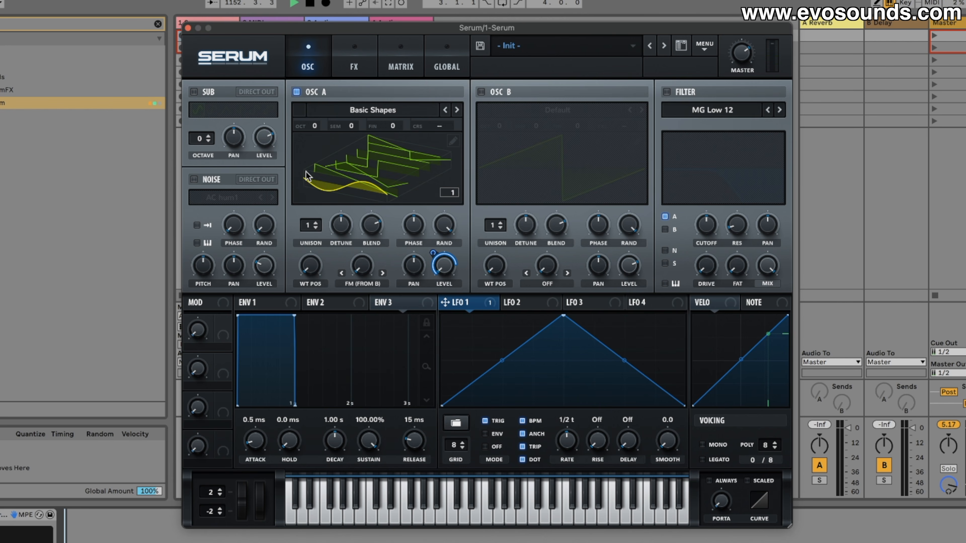
pyautogui.click(317, 146)
pyautogui.moveTo(314, 127); pyautogui.dragTo(309, 179)
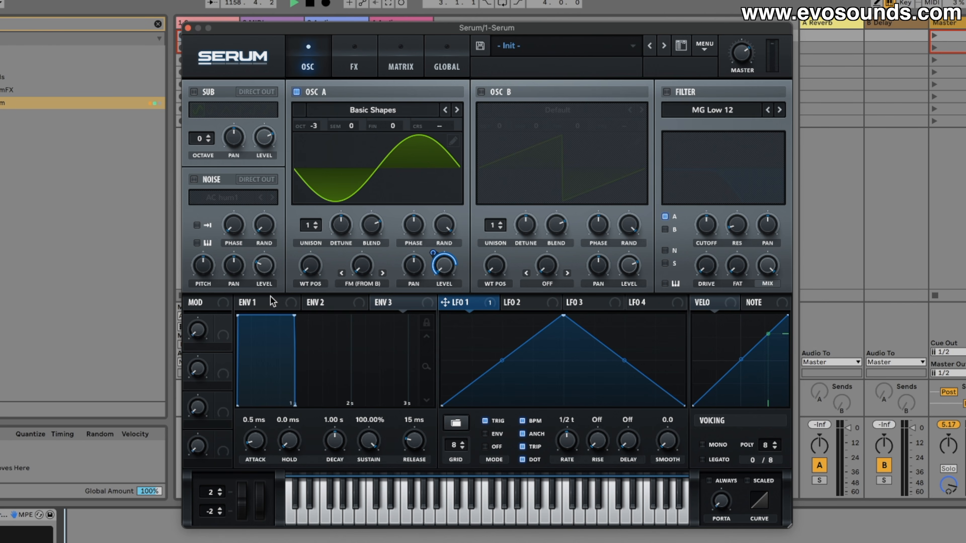
# Turn on oscillator B and load the analog Basic Shapes wavetable in it.
pyautogui.click(481, 92)
pyautogui.click(557, 110)
pyautogui.moveTo(518, 142)
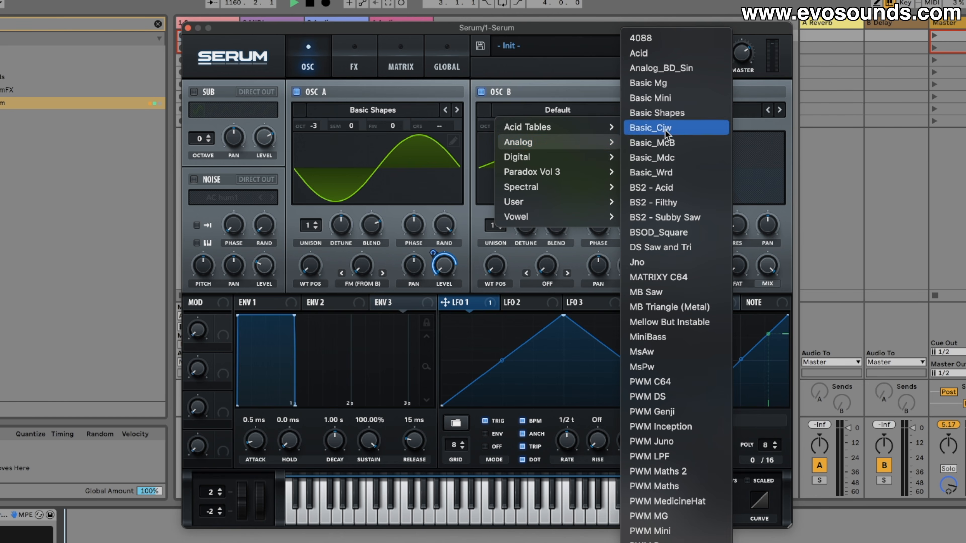
pyautogui.click(656, 113)
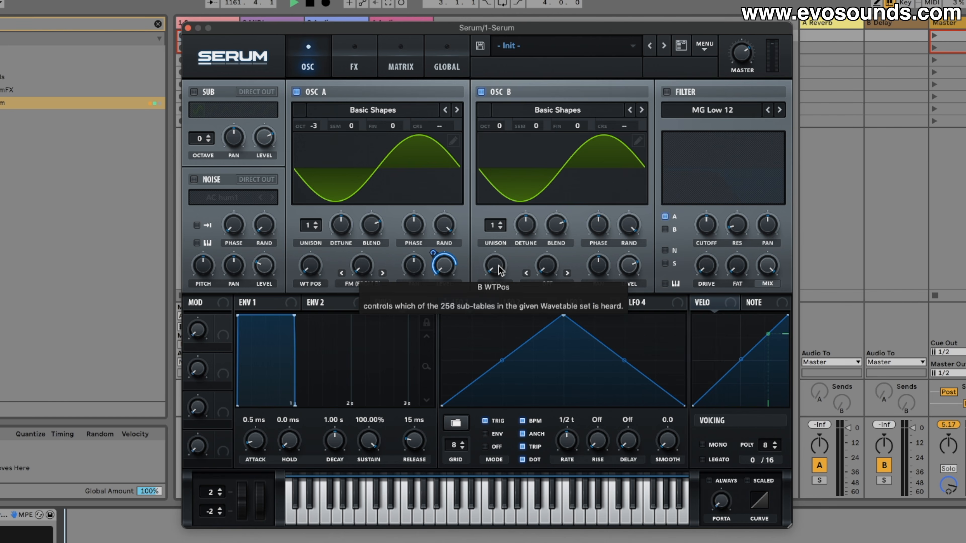
# Set oscillator B's octave to -3 and turn its level all the way down.
pyautogui.moveTo(498, 126); pyautogui.dragTo(490, 193)
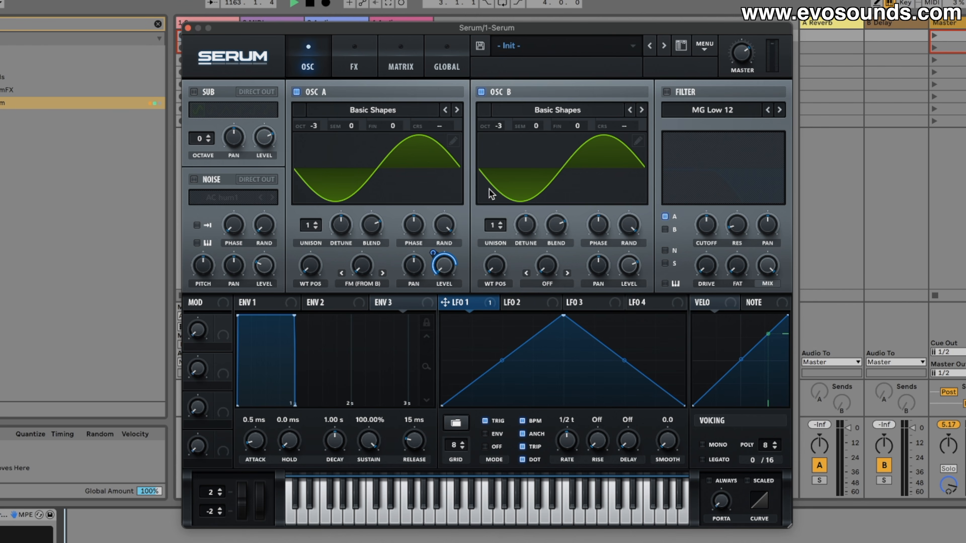
pyautogui.moveTo(636, 262); pyautogui.dragTo(608, 402)
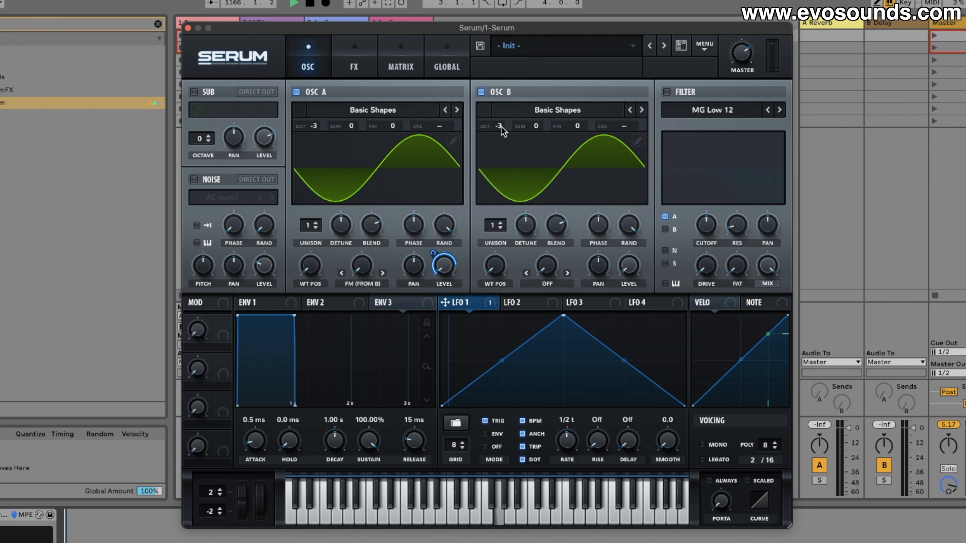
# Set oscillator B's octave to -2 and raise oscillator A's FM warp amount to 46%.
pyautogui.moveTo(502, 131); pyautogui.dragTo(511, 113)
pyautogui.moveTo(364, 272); pyautogui.dragTo(382, 220)
pyautogui.moveTo(496, 121)
pyautogui.mouseDown()
pyautogui.moveTo(507, 80)
pyautogui.moveTo(504, 144)
pyautogui.moveTo(505, 127)
pyautogui.mouseUp()
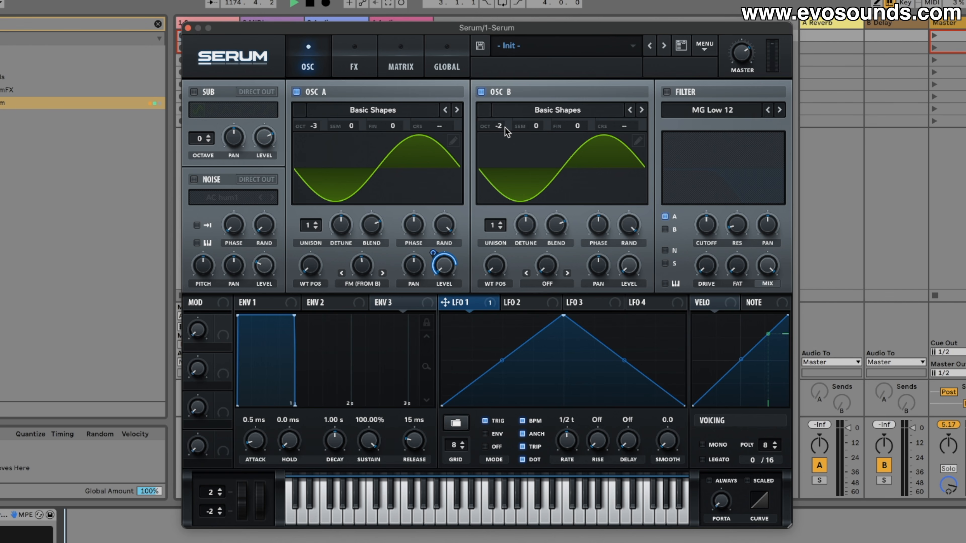
pyautogui.click(633, 271)
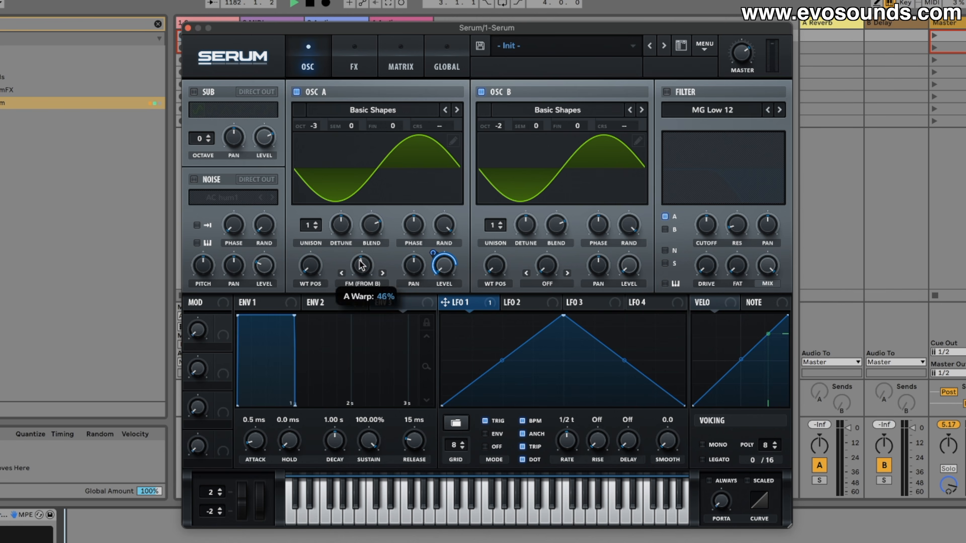
# Turn on the Reverb effect.
pyautogui.click(355, 43)
pyautogui.click(203, 233)
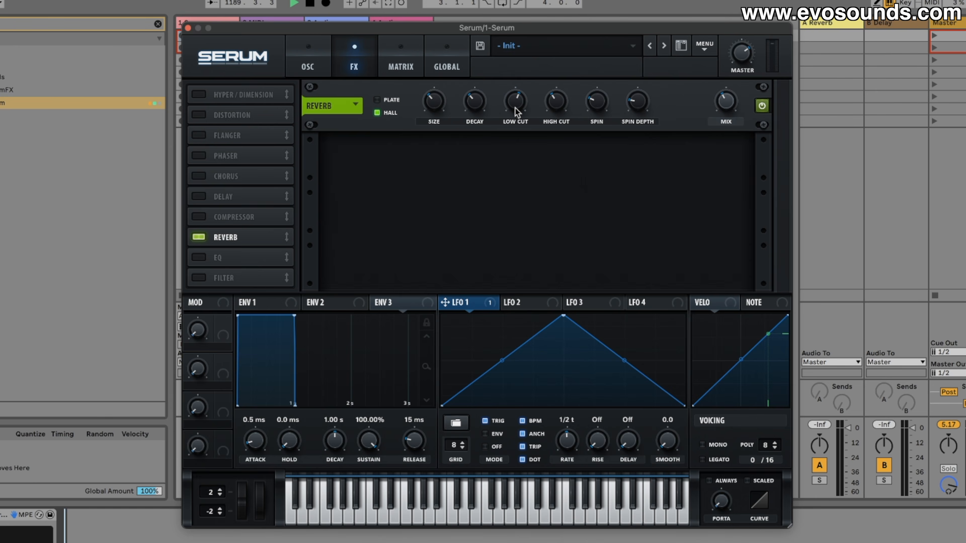
pyautogui.moveTo(513, 107)
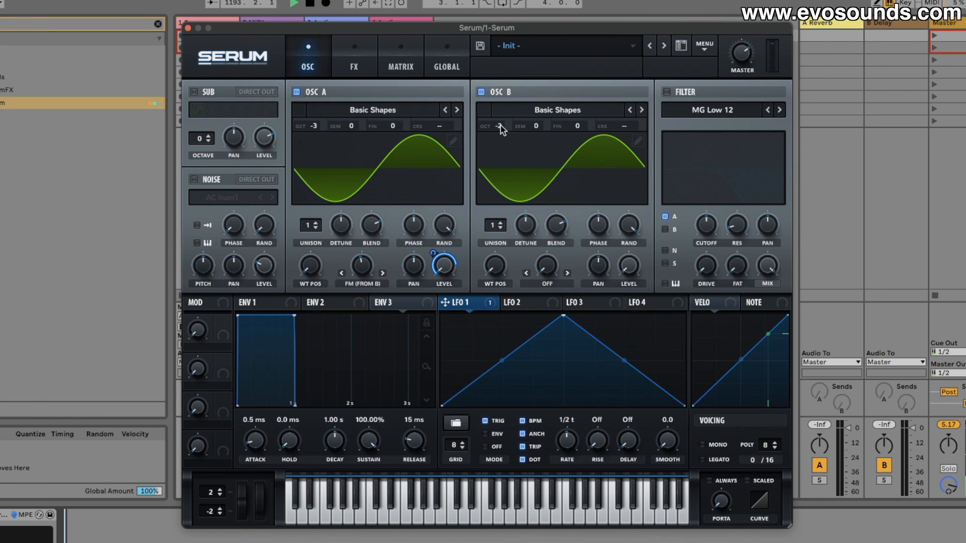
# Set oscillator B's octave to 0 and assign Macro 1 to its fine tuning as one-directional modulation with an amount of -49.
pyautogui.moveTo(500, 125); pyautogui.dragTo(511, 101)
pyautogui.moveTo(213, 333); pyautogui.dragTo(583, 131)
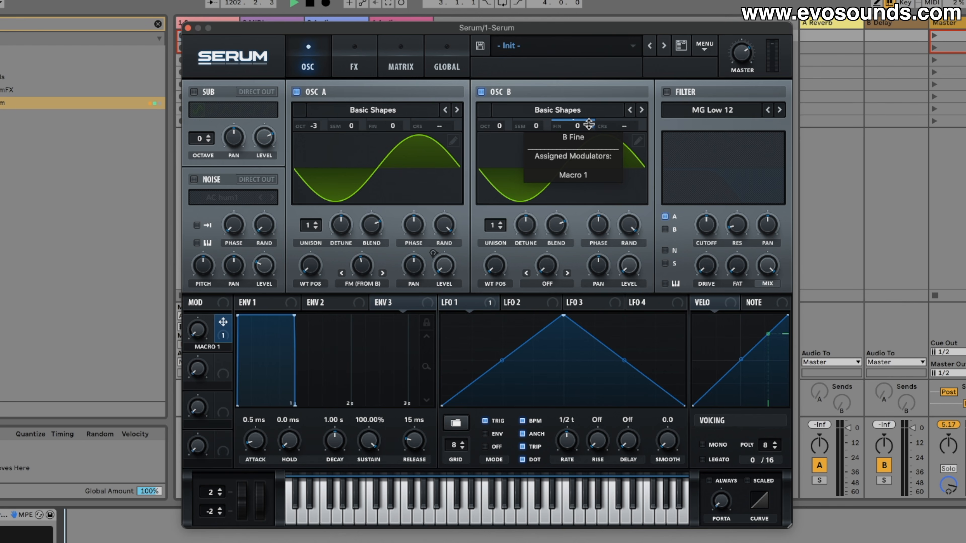
pyautogui.keyDown('alt'); pyautogui.keyDown('shift'); pyautogui.click(589, 124); pyautogui.keyUp('shift'); pyautogui.keyUp('alt')
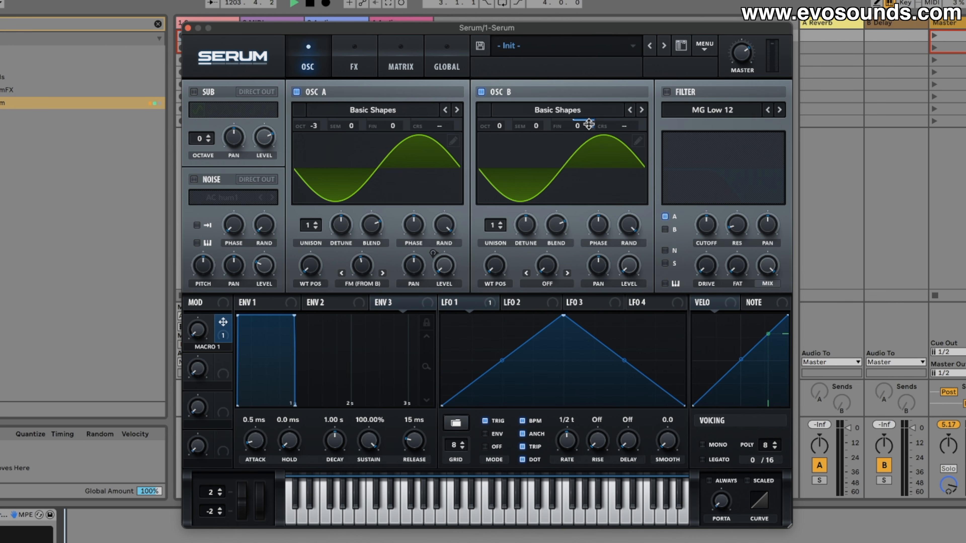
pyautogui.moveTo(588, 124); pyautogui.dragTo(585, 150)
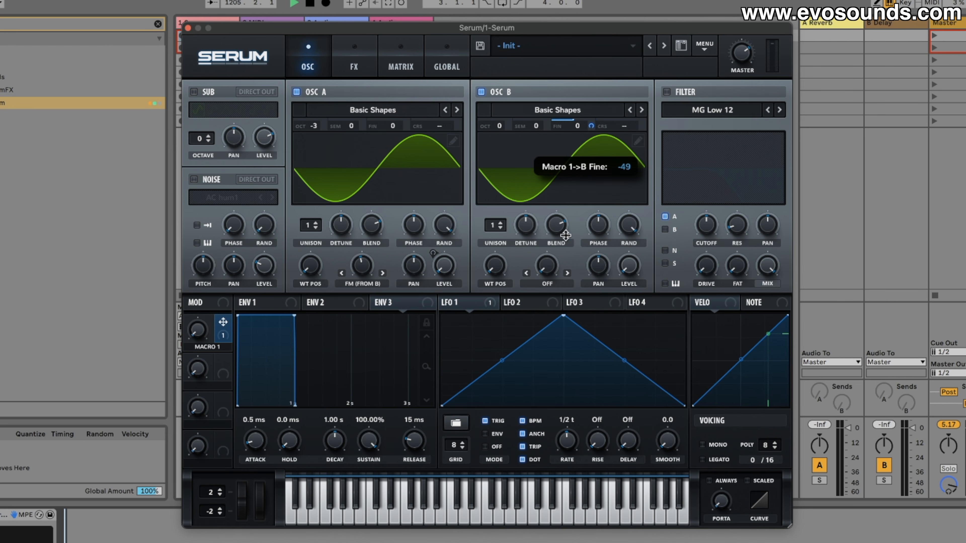
# Set oscillator B's octave to -1 and try Macro 1 turned up, then return it to its minimum.
pyautogui.moveTo(205, 335); pyautogui.dragTo(248, 265)
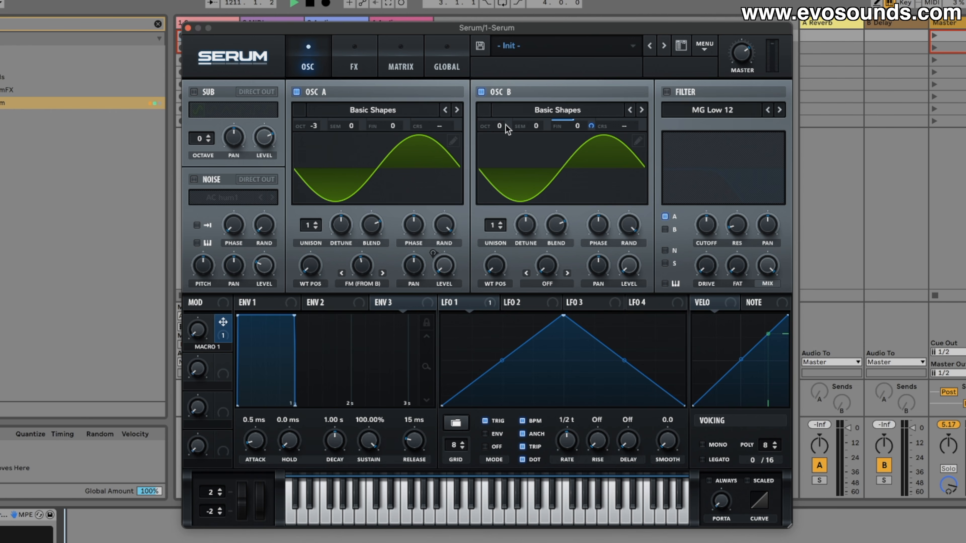
pyautogui.moveTo(505, 124); pyautogui.dragTo(502, 154)
pyautogui.moveTo(198, 329); pyautogui.dragTo(249, 227)
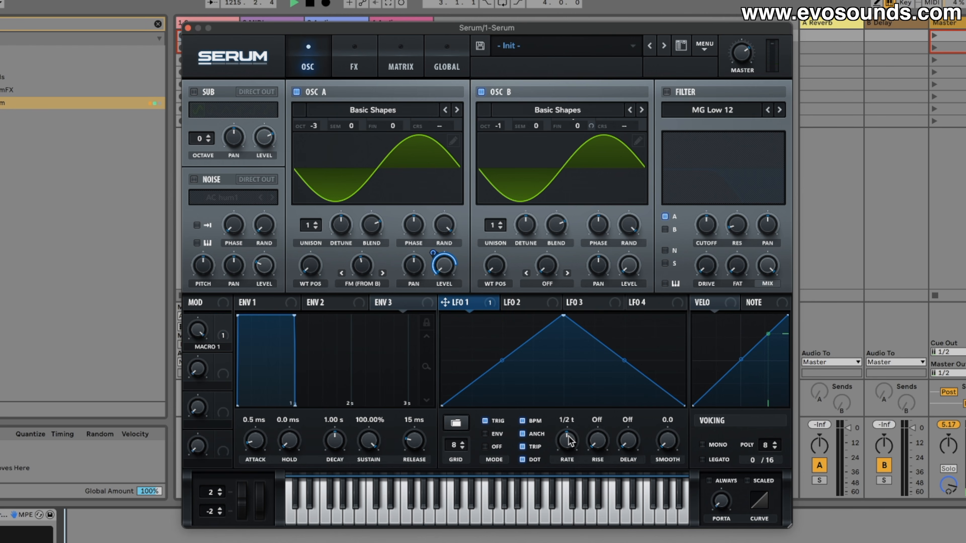
pyautogui.moveTo(198, 329); pyautogui.dragTo(249, 466)
pyautogui.moveTo(193, 335); pyautogui.dragTo(221, 408)
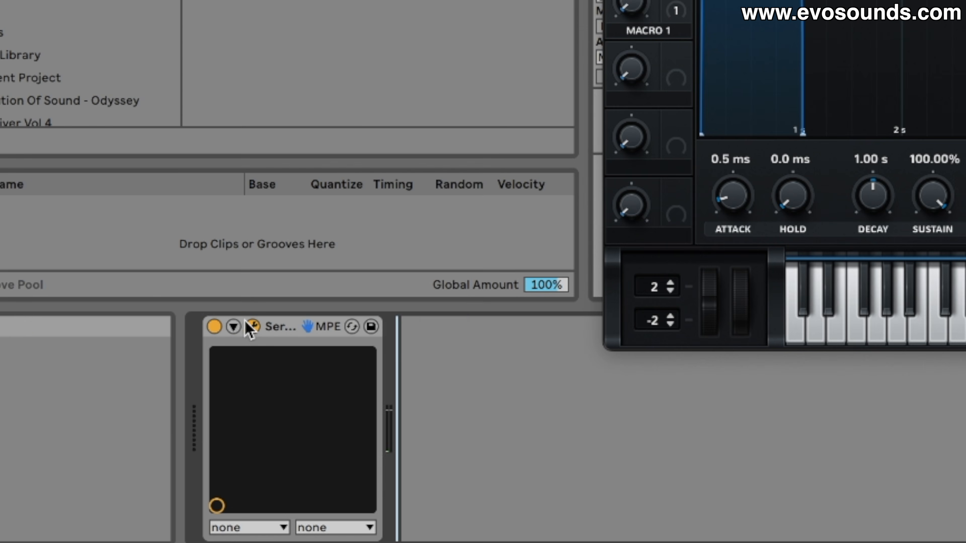
# Unfold the Serum device's parameters in Ableton Live, add Macro 1 as a configured parameter, and turn the macro up.
pyautogui.click(234, 327)
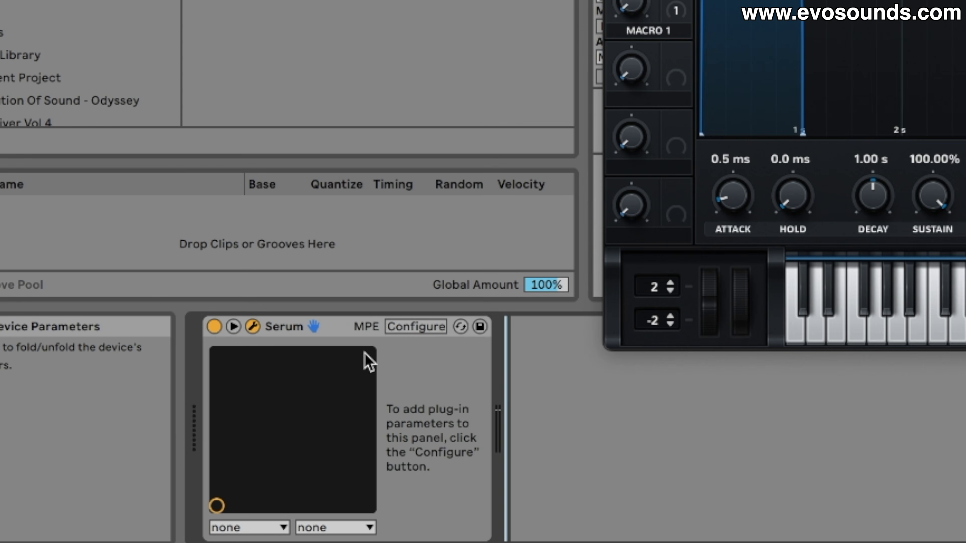
pyautogui.click(430, 327)
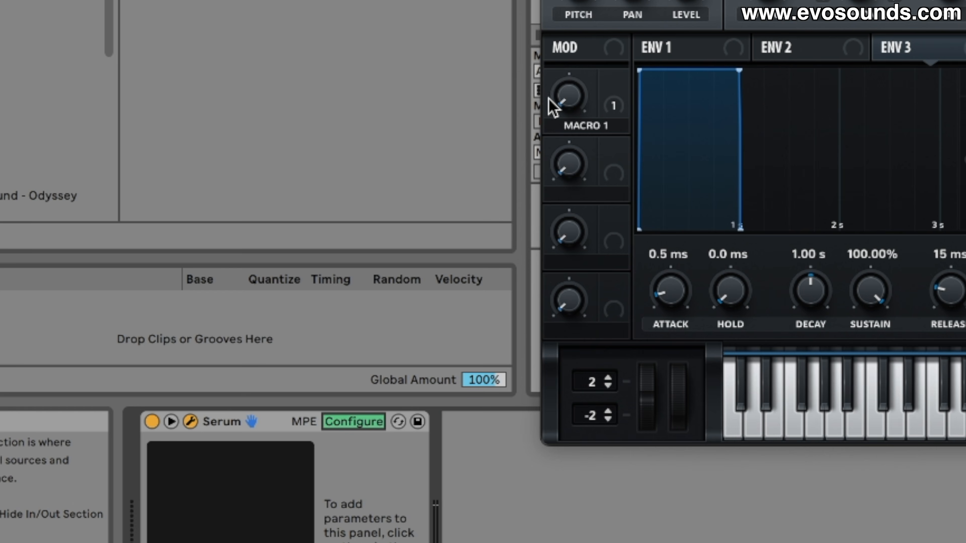
pyautogui.click(558, 102)
pyautogui.click(378, 422)
pyautogui.moveTo(575, 131); pyautogui.dragTo(652, 1)
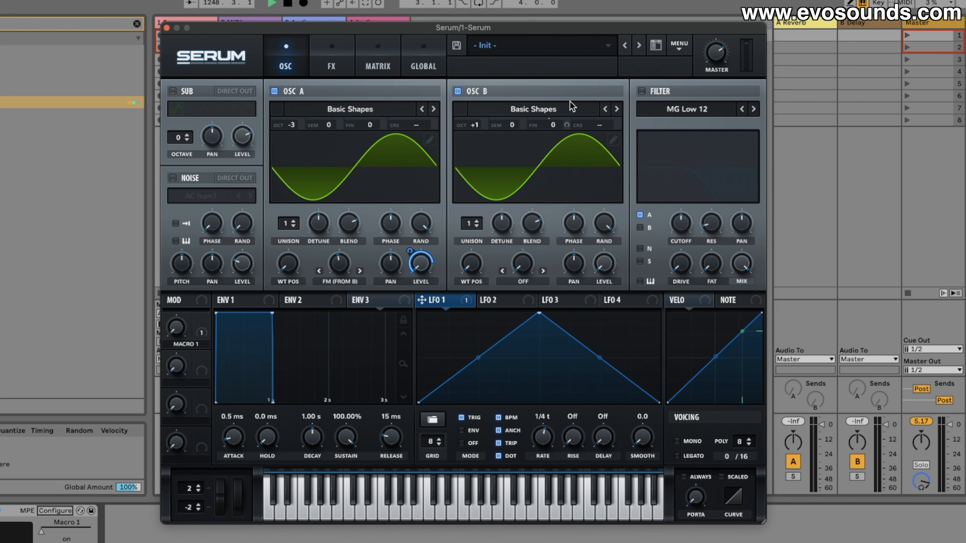
# Turn on the Distortion effect in Tube mode and set its drive to 68%.
pyautogui.click(572, 108)
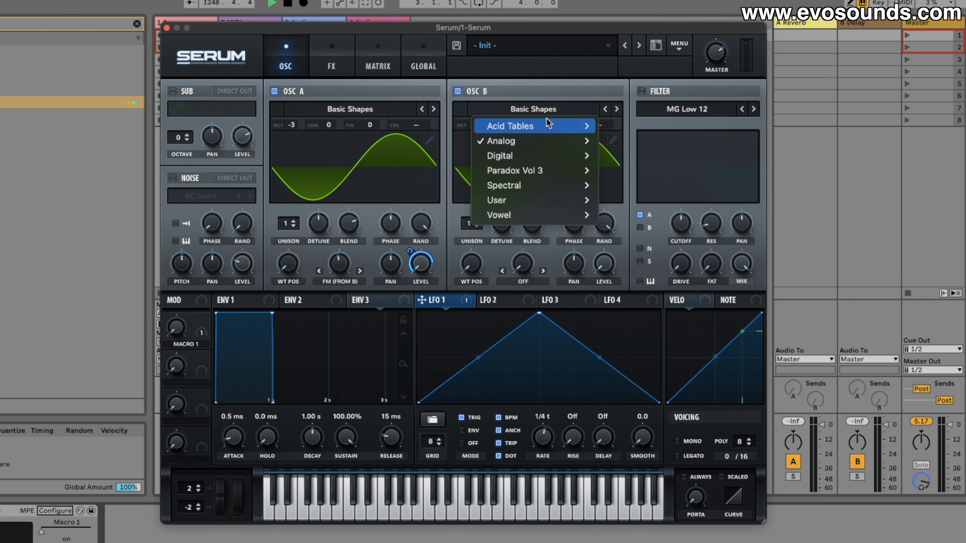
pyautogui.click(319, 61)
pyautogui.click(320, 61)
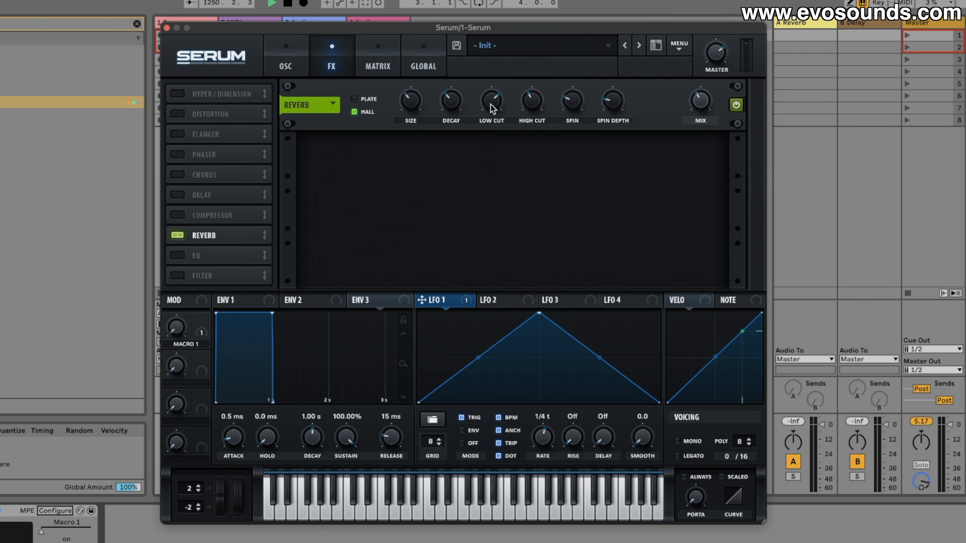
pyautogui.click(195, 121)
pyautogui.moveTo(606, 100); pyautogui.dragTo(628, 80)
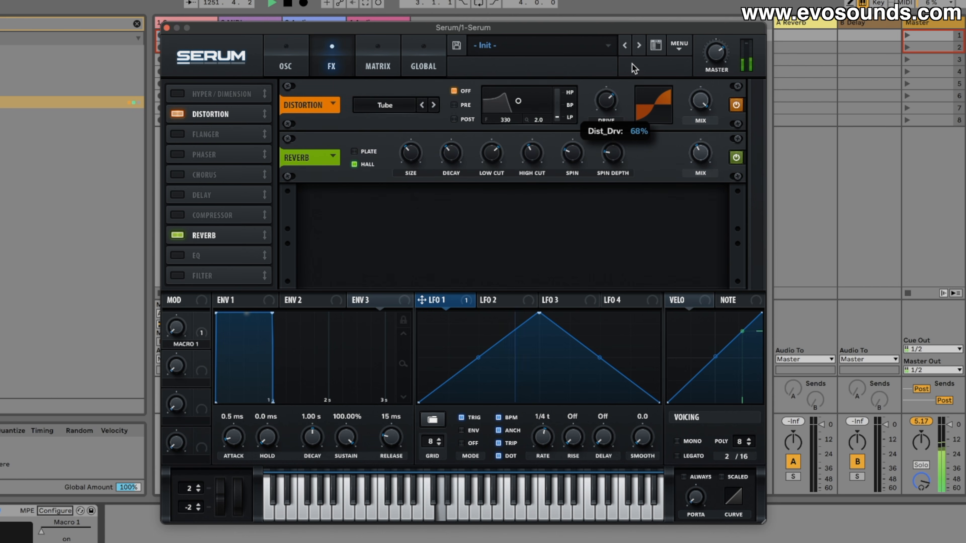
# Set oscillator B's octave to -1 and its semitone offset to +6.
pyautogui.click(286, 66)
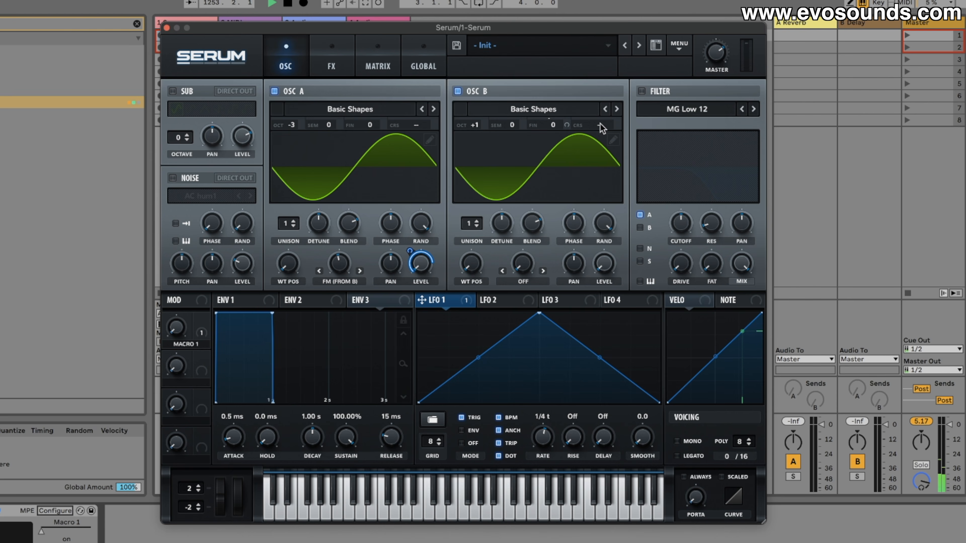
pyautogui.moveTo(489, 123); pyautogui.dragTo(470, 153)
pyautogui.moveTo(511, 128); pyautogui.dragTo(522, 99)
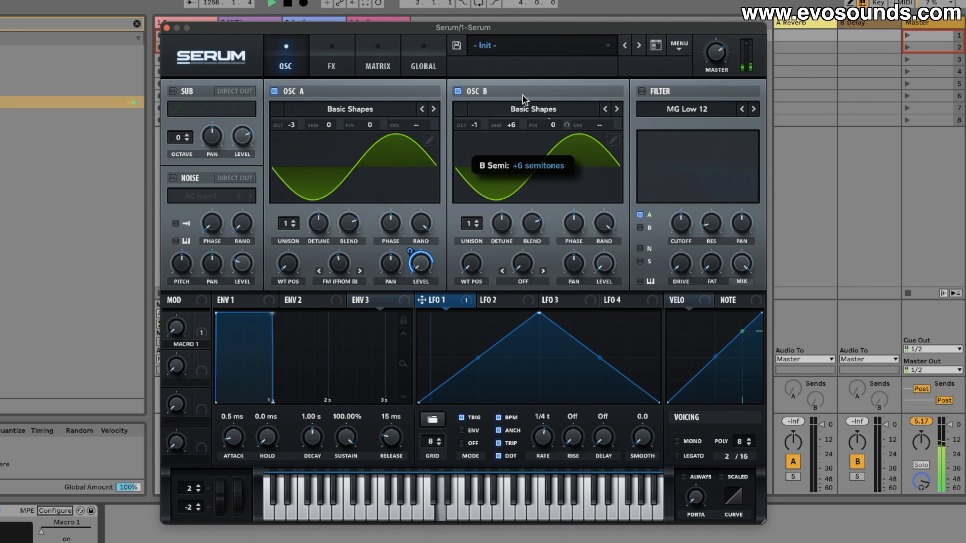
pyautogui.moveTo(534, 65); pyautogui.dragTo(530, 52)
# Raise oscillator B's octave and lower its semitone offset.
pyautogui.moveTo(474, 122); pyautogui.dragTo(493, 96)
pyautogui.moveTo(510, 122); pyautogui.dragTo(506, 171)
pyautogui.click(327, 64)
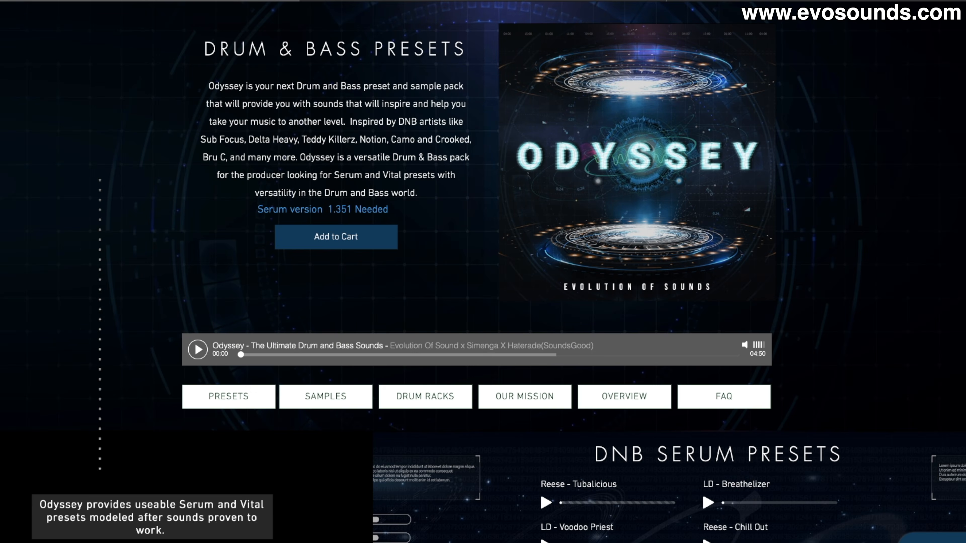
pyautogui.scroll(-3, 483, 271)
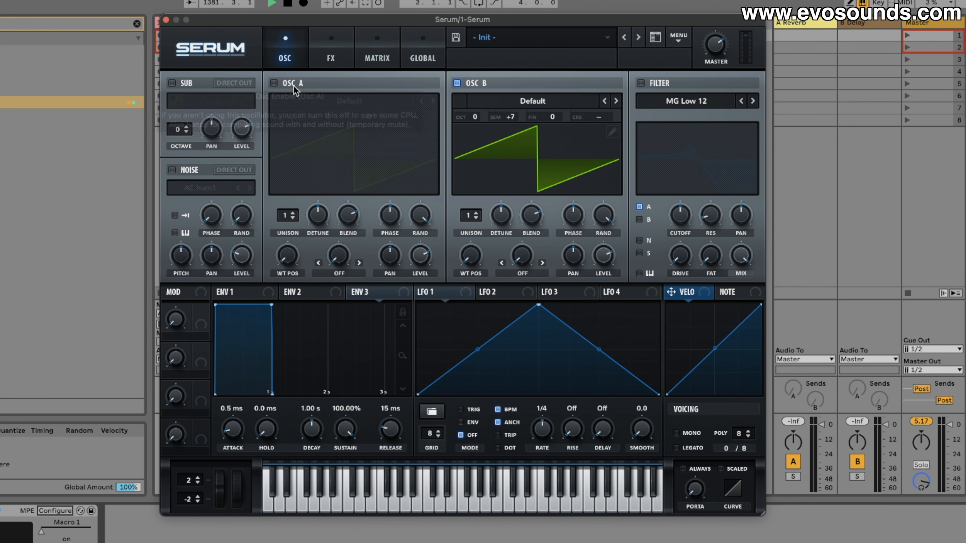
# Set oscillator A's octave to -3 and turn on the Distortion effect.
pyautogui.moveTo(289, 119); pyautogui.dragTo(293, 138)
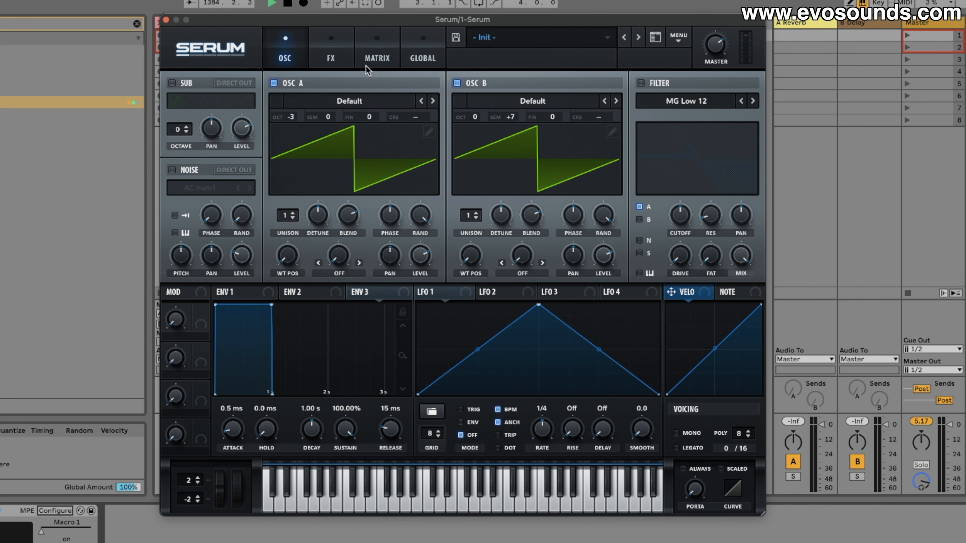
pyautogui.click(330, 59)
pyautogui.click(176, 106)
pyautogui.click(286, 57)
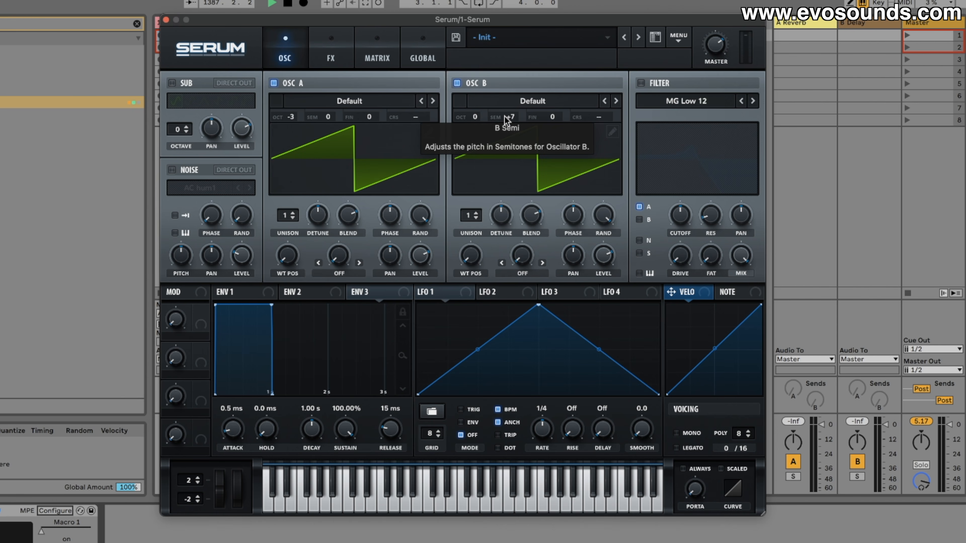
pyautogui.click(323, 54)
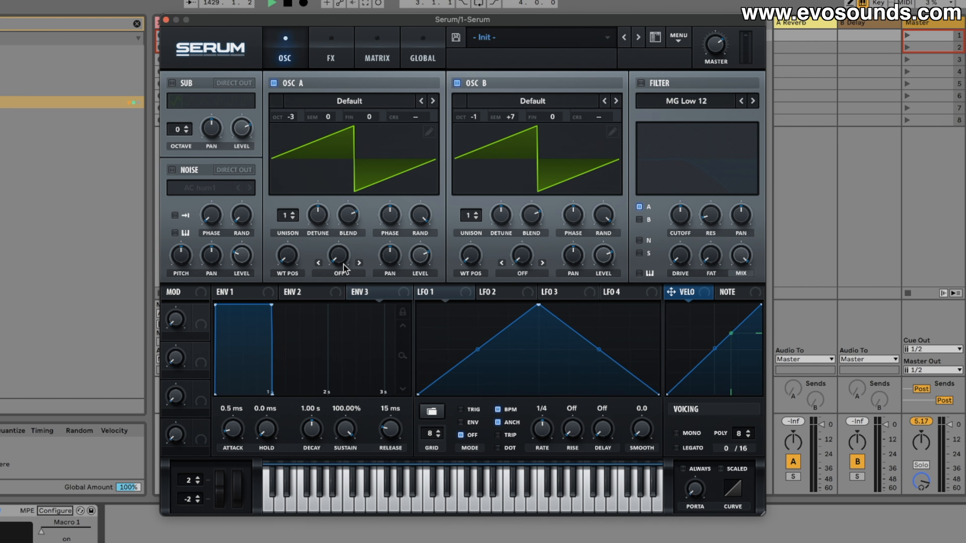
# Turn on the MG Low 12 filter for oscillators A and B, and raise its resonance, drive and cutoff.
pyautogui.click(641, 83)
pyautogui.moveTo(710, 219); pyautogui.dragTo(709, 190)
pyautogui.moveTo(703, 254); pyautogui.dragTo(689, 219)
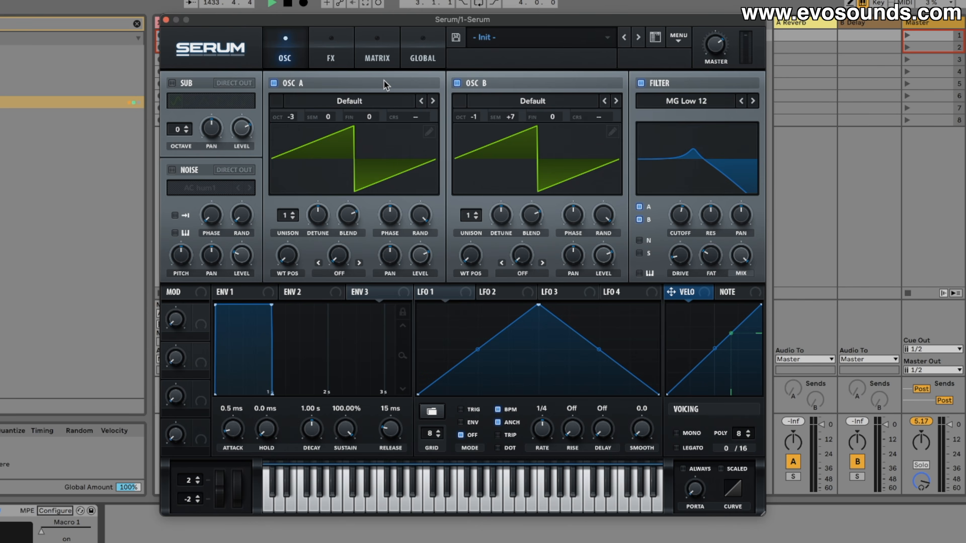
pyautogui.click(330, 53)
pyautogui.click(278, 54)
pyautogui.moveTo(687, 216); pyautogui.dragTo(682, 198)
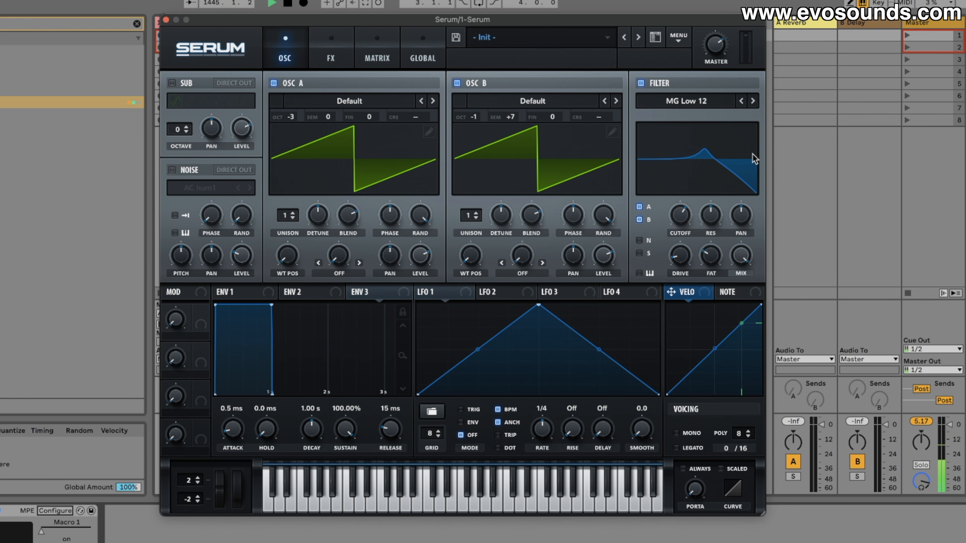
# Set oscillator B's fine tuning to 13, then set the filter resonance to 49% and lower the cutoff.
pyautogui.moveTo(553, 116); pyautogui.dragTo(552, 111)
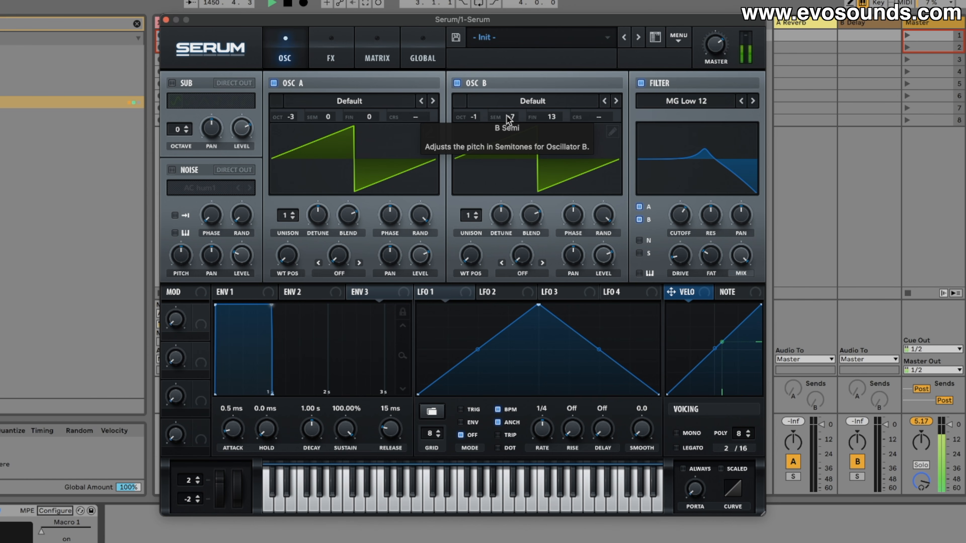
pyautogui.moveTo(703, 218); pyautogui.dragTo(692, 238)
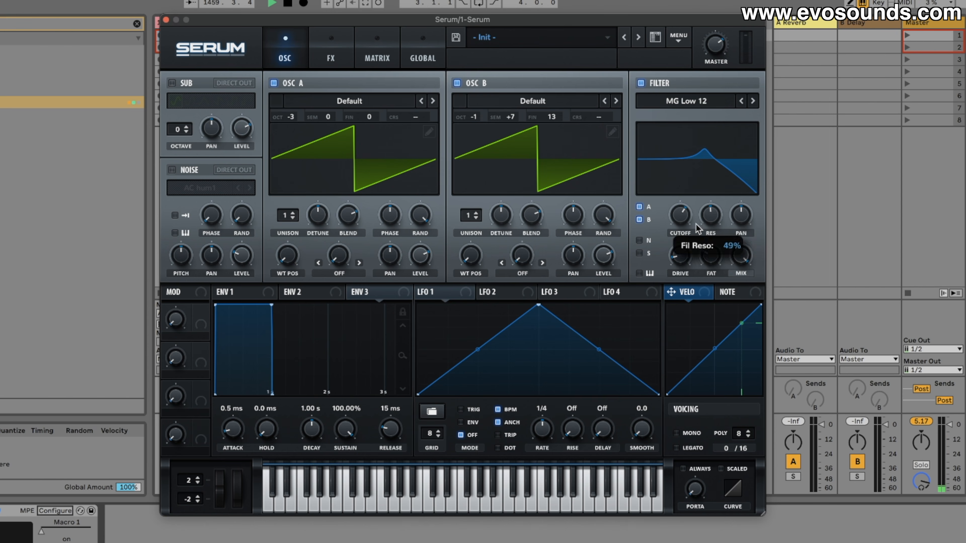
pyautogui.moveTo(680, 215)
pyautogui.mouseDown()
pyautogui.moveTo(642, 253)
pyautogui.moveTo(678, 218)
pyautogui.mouseUp()
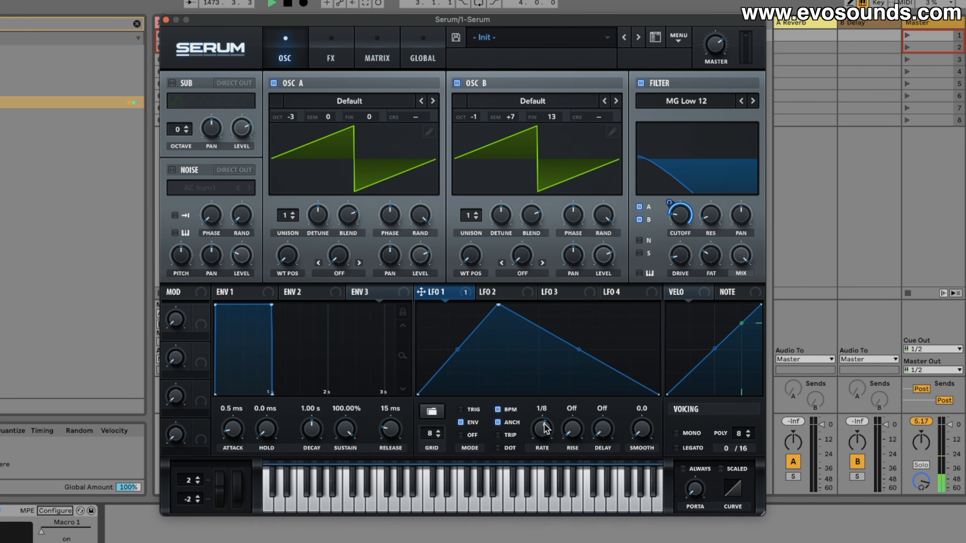
# Set oscillator B's octave to +2 and load the Analog Basic Shapes wavetable in oscillator A.
pyautogui.moveTo(473, 114); pyautogui.dragTo(502, 156)
pyautogui.moveTo(481, 119); pyautogui.dragTo(494, 87)
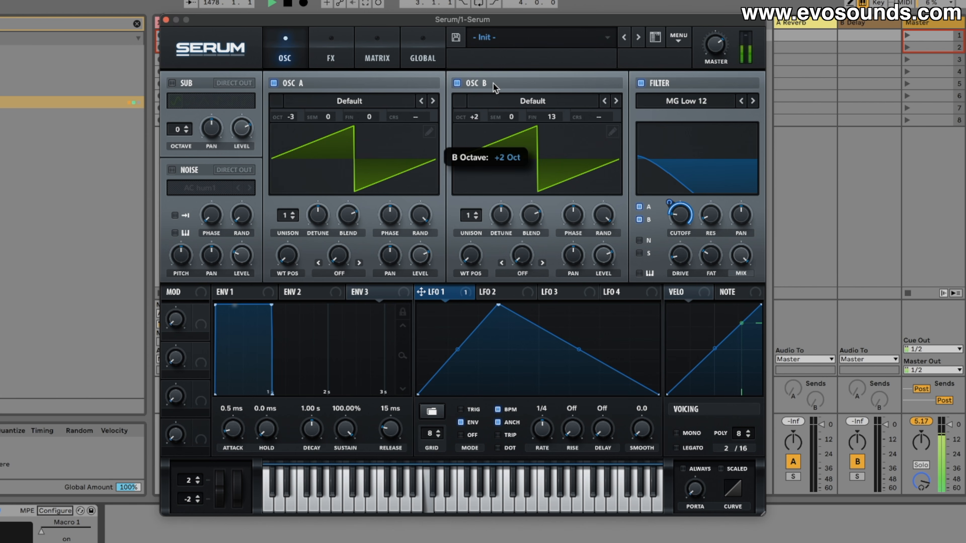
pyautogui.click(385, 104)
pyautogui.moveTo(366, 133)
pyautogui.click(446, 116)
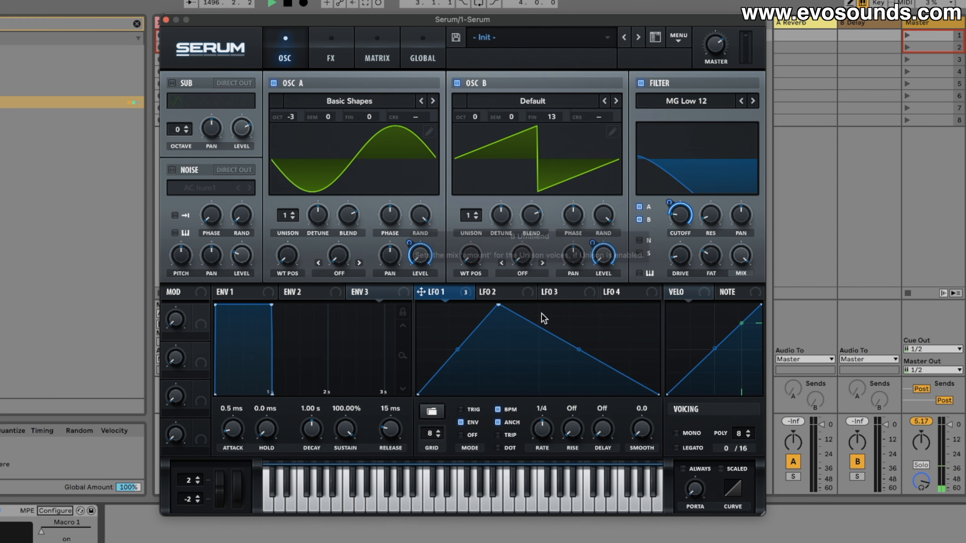
# Slow down LFO 1's rate and raise oscillator B's octave.
pyautogui.moveTo(540, 429); pyautogui.dragTo(535, 440)
pyautogui.moveTo(474, 118); pyautogui.dragTo(476, 104)
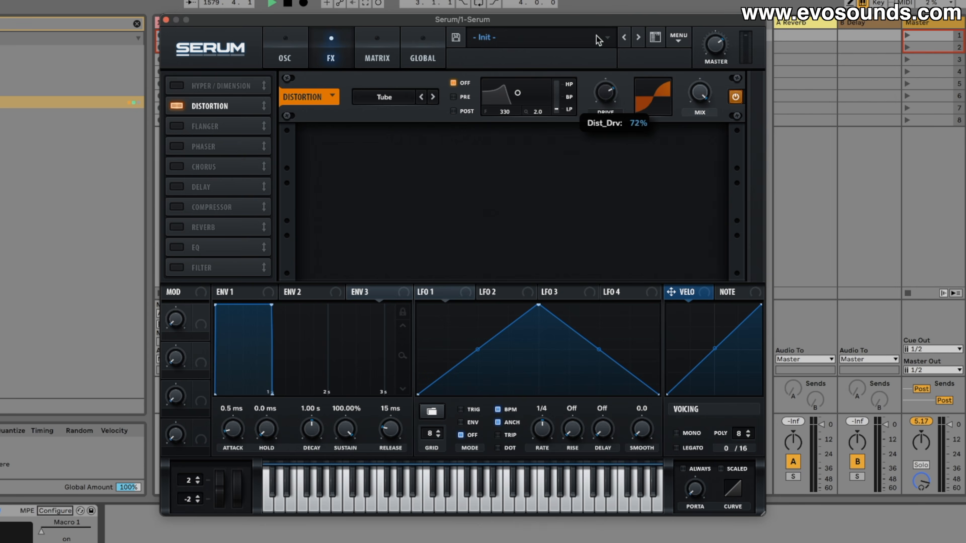
# Raise the Tube distortion's drive and turn on the sub oscillator at octave -3.
pyautogui.moveTo(595, 35); pyautogui.dragTo(590, 58)
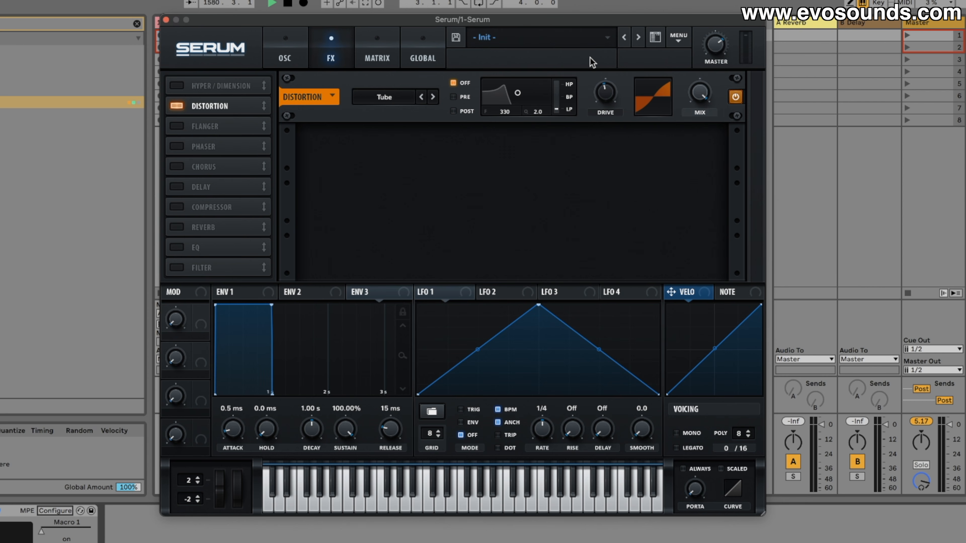
pyautogui.moveTo(608, 92); pyautogui.dragTo(608, 64)
pyautogui.click(285, 46)
pyautogui.click(178, 83)
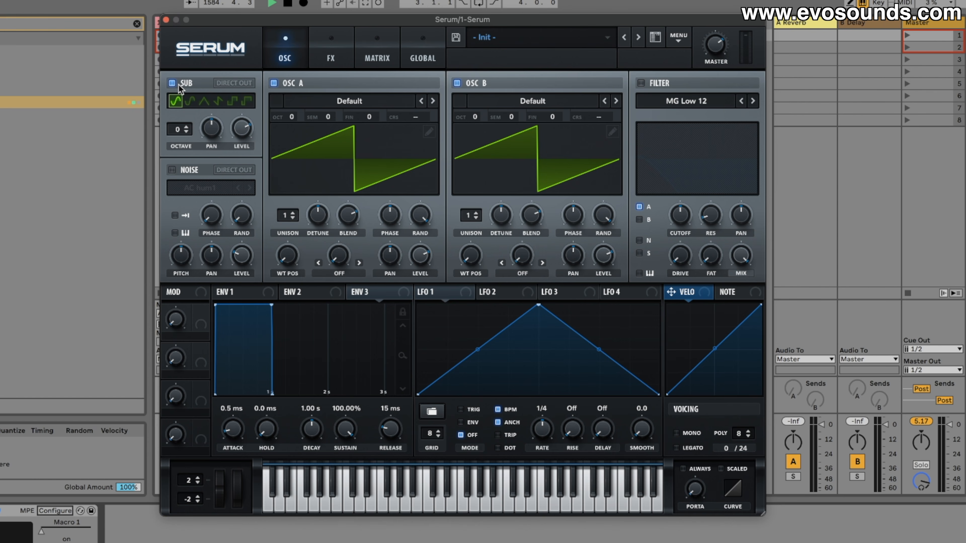
pyautogui.moveTo(168, 123); pyautogui.dragTo(170, 144)
# Load the Analog Basic Shapes wavetable in oscillator A at octave -2 and move its wavetable position to the square wave.
pyautogui.click(339, 101)
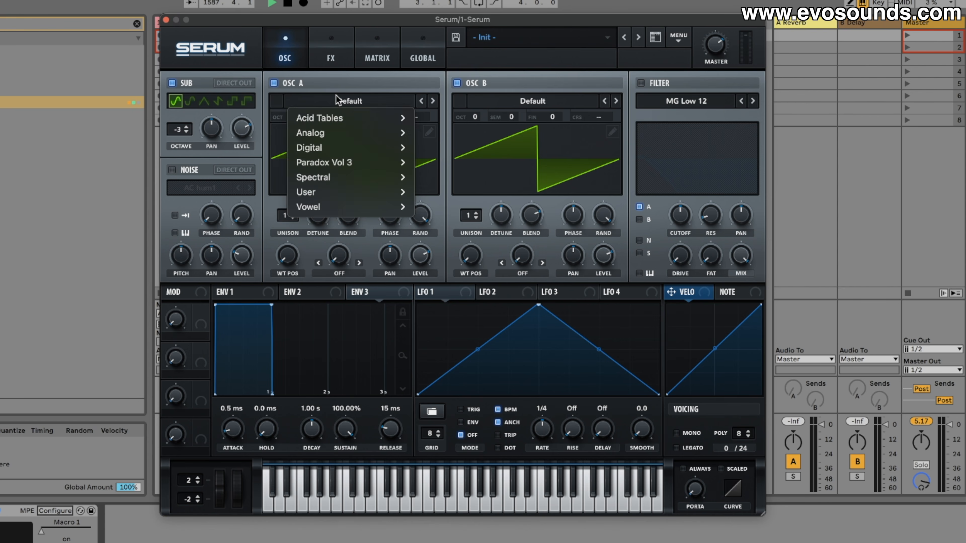
pyautogui.moveTo(330, 133)
pyautogui.click(465, 114)
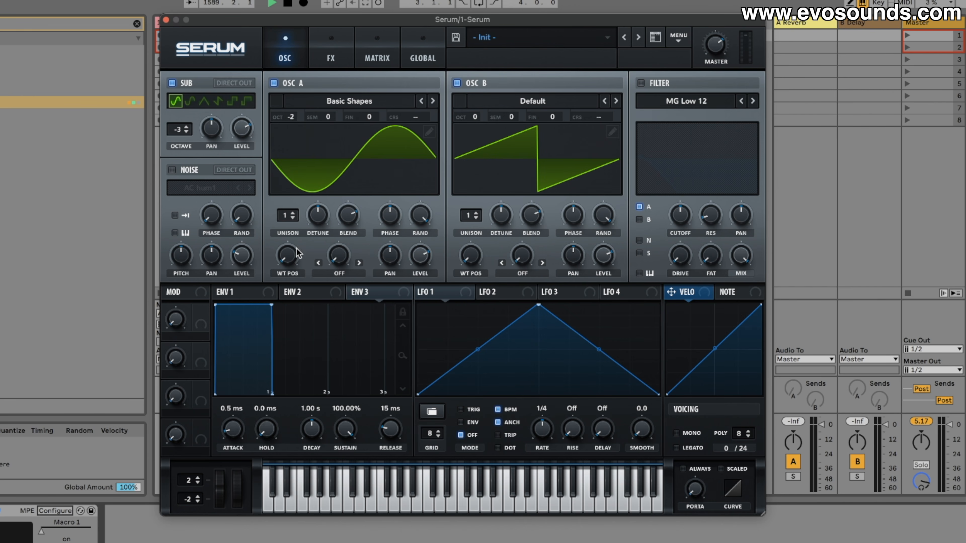
pyautogui.moveTo(279, 266); pyautogui.dragTo(293, 209)
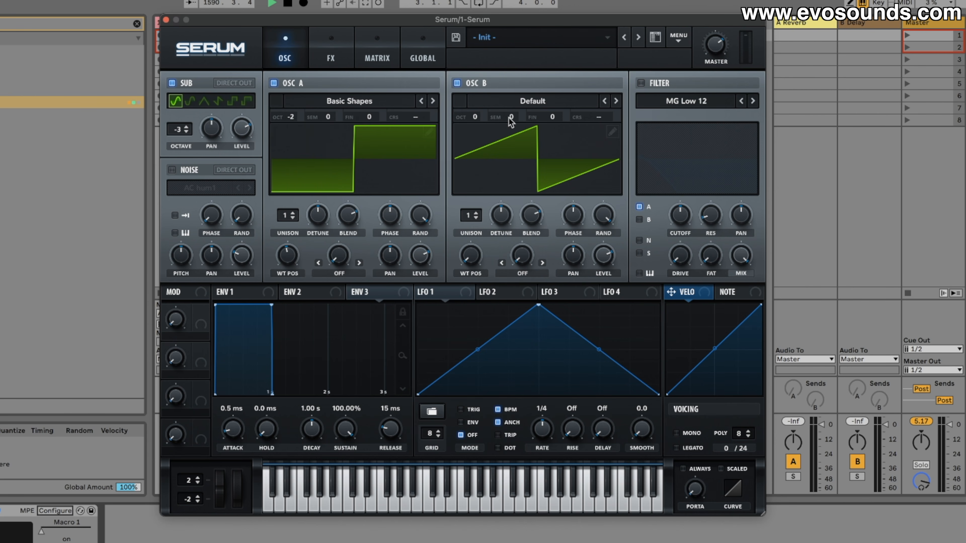
# Turn on the MG Low 12 filter for oscillators A, B, noise and sub, with 32% resonance and a lowered cutoff.
pyautogui.click(641, 83)
pyautogui.click(639, 220)
pyautogui.click(639, 240)
pyautogui.click(639, 253)
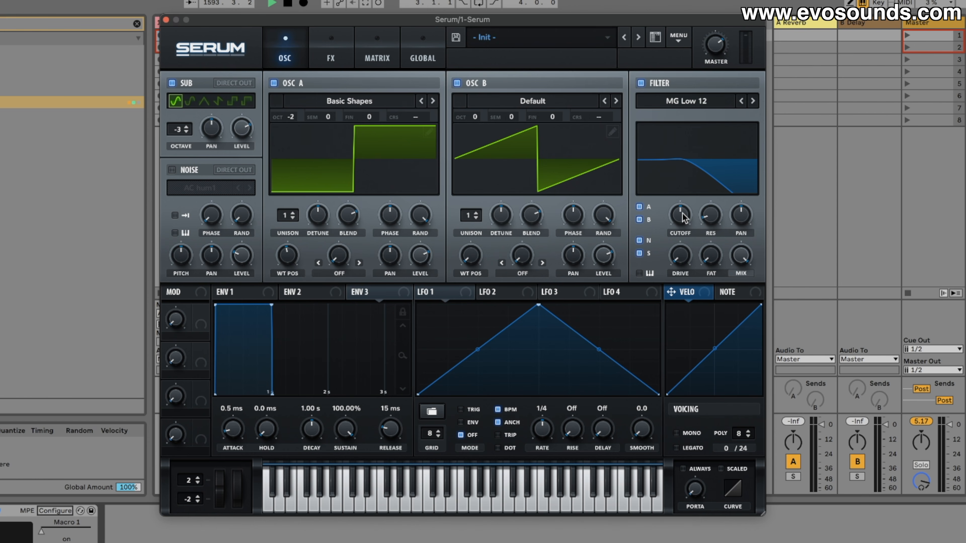
pyautogui.moveTo(710, 216); pyautogui.dragTo(714, 184)
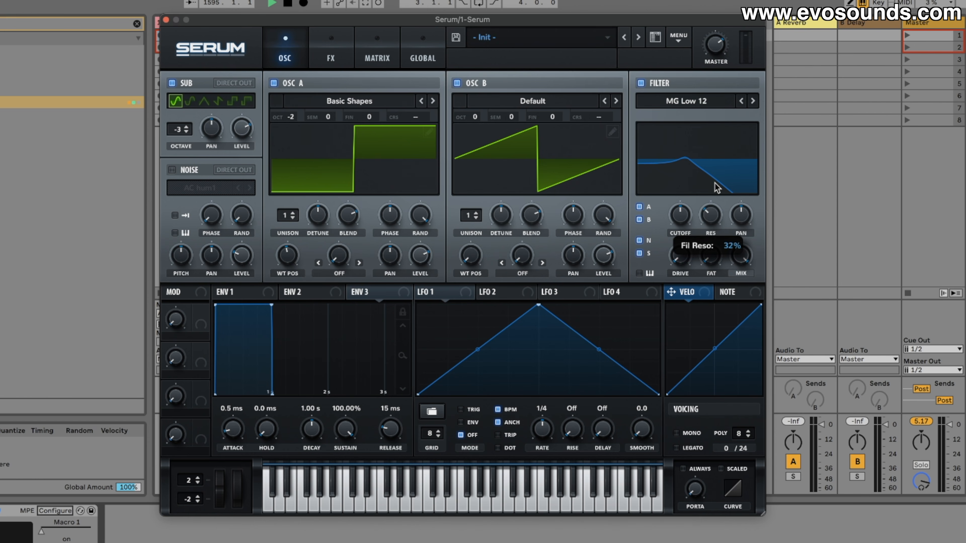
pyautogui.moveTo(681, 214); pyautogui.dragTo(670, 228)
# Assign LFO 1 to the filter cutoff and the lowered sub, oscillator A and oscillator B levels, and raise the filter drive.
pyautogui.moveTo(447, 300); pyautogui.dragTo(682, 220)
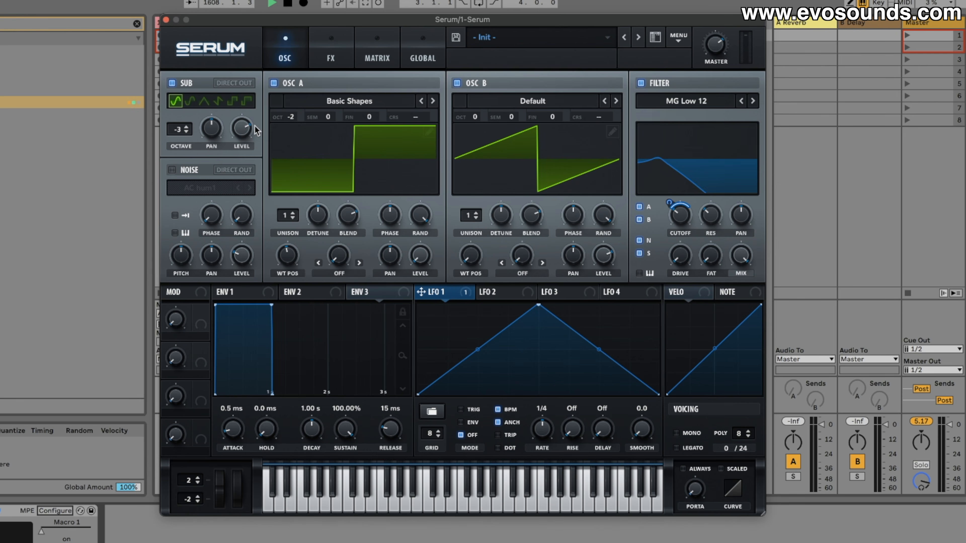
pyautogui.moveTo(254, 128); pyautogui.dragTo(196, 262)
pyautogui.moveTo(601, 263); pyautogui.dragTo(601, 297)
pyautogui.moveTo(436, 286); pyautogui.dragTo(242, 129)
pyautogui.moveTo(441, 295); pyautogui.dragTo(603, 256)
pyautogui.moveTo(673, 202); pyautogui.dragTo(674, 198)
pyautogui.moveTo(678, 251); pyautogui.dragTo(684, 192)
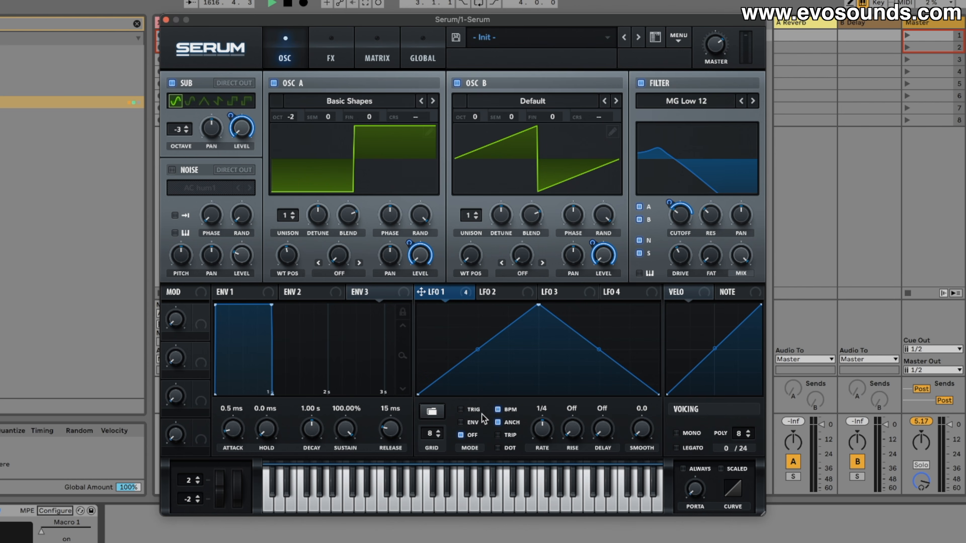
# Set LFO 1 to Trig mode with a 2 bar rate and oscillator B's octave to +1.
pyautogui.click(461, 410)
pyautogui.moveTo(543, 458); pyautogui.dragTo(545, 448)
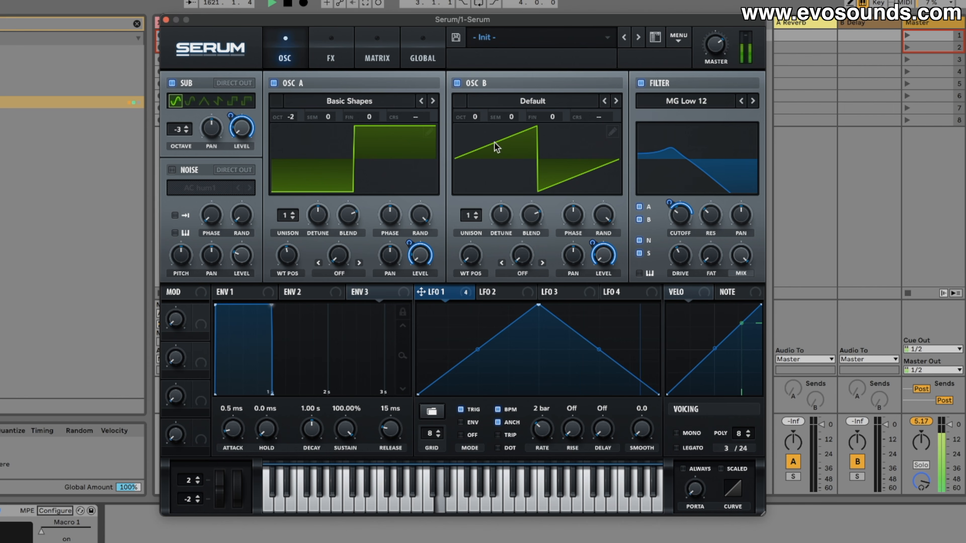
pyautogui.moveTo(475, 118); pyautogui.dragTo(482, 104)
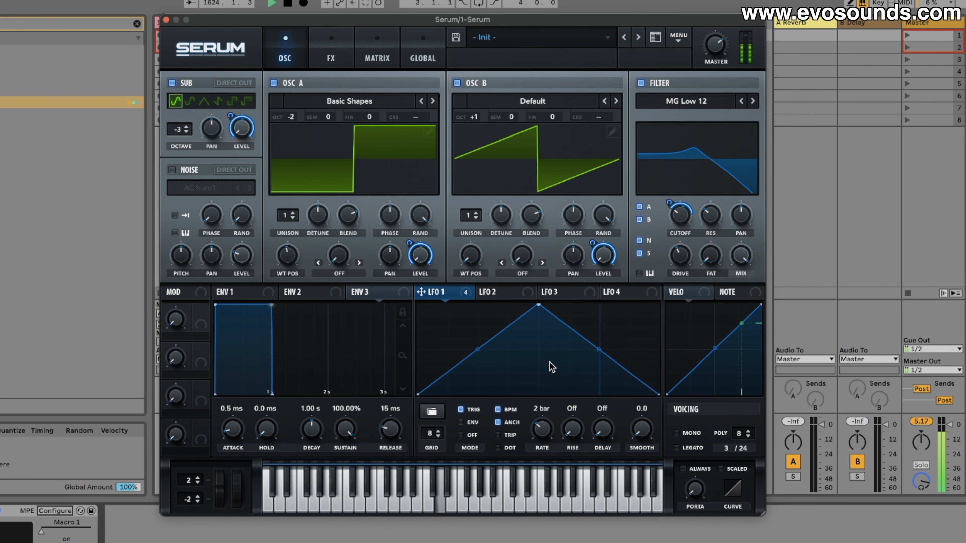
# Move LFO 1's peak slightly earlier, bend its rising segment downward, and set oscillator A's wavetable position to the triangle wave.
pyautogui.moveTo(541, 303); pyautogui.dragTo(530, 305)
pyautogui.moveTo(477, 352); pyautogui.dragTo(473, 356)
pyautogui.moveTo(286, 252); pyautogui.dragTo(285, 273)
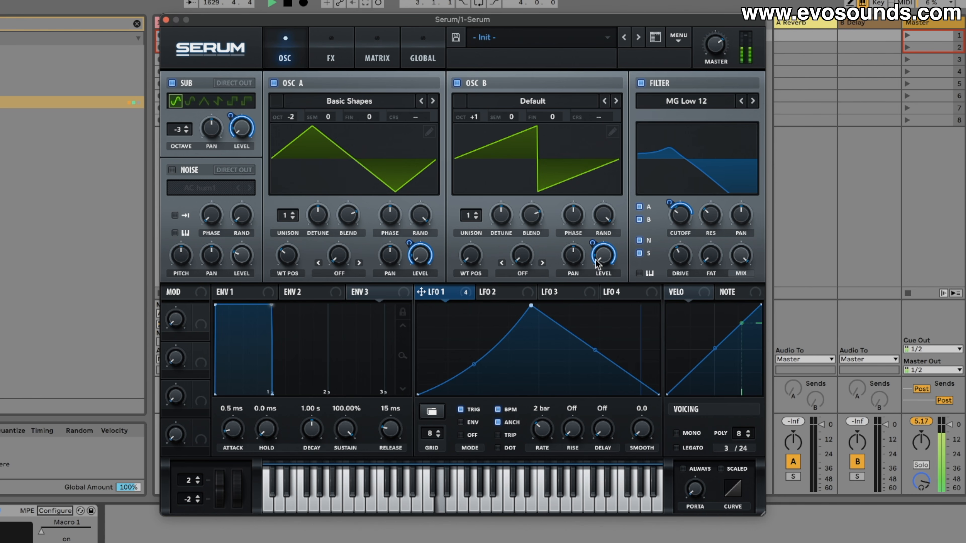
# Reduce LFO 1's modulation of oscillator B's level and change the filter type to MG Low 24.
pyautogui.moveTo(595, 262)
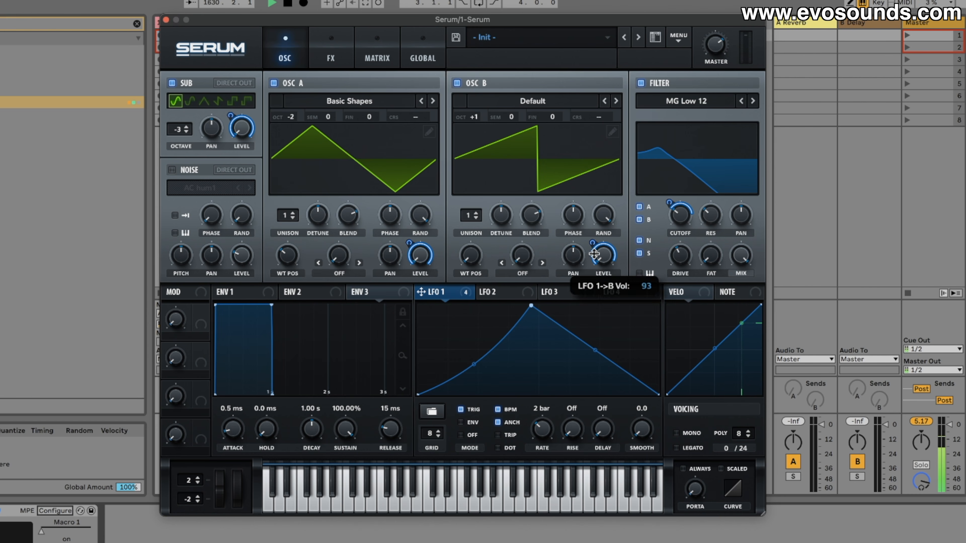
pyautogui.click(753, 106)
pyautogui.click(755, 106)
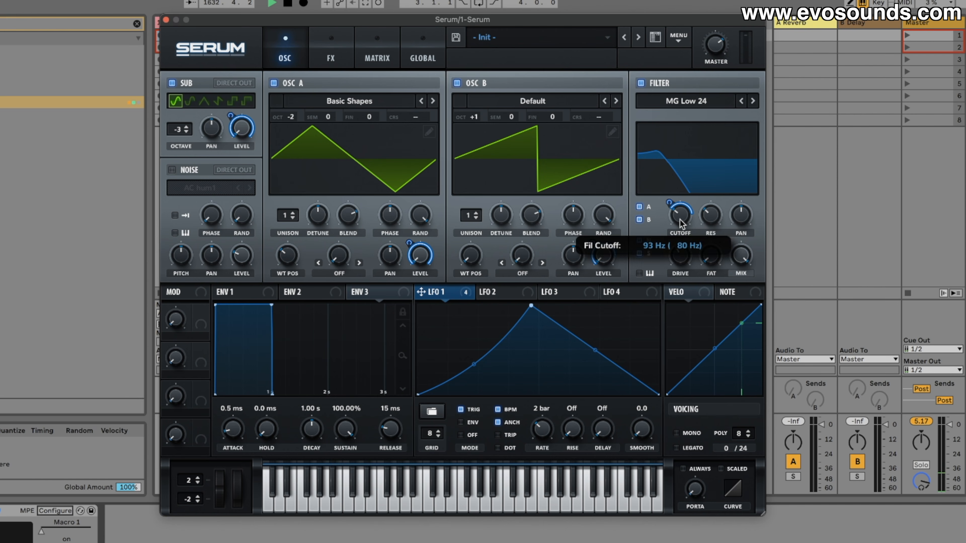
# Set LFO 1's rate to 4 bar, move its peak earlier and bend its falling segment downward.
pyautogui.moveTo(531, 306); pyautogui.dragTo(490, 293)
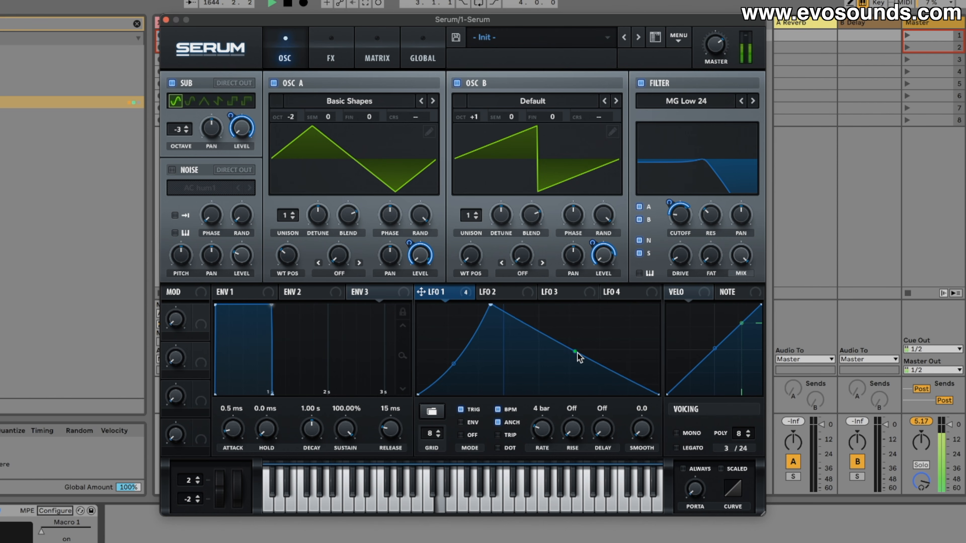
pyautogui.moveTo(577, 352); pyautogui.dragTo(577, 375)
# Turn on Reverb, switch the distortion filter to Pre, and assign LFO 1 to its frequency with the base lowered to about 91.
pyautogui.click(333, 47)
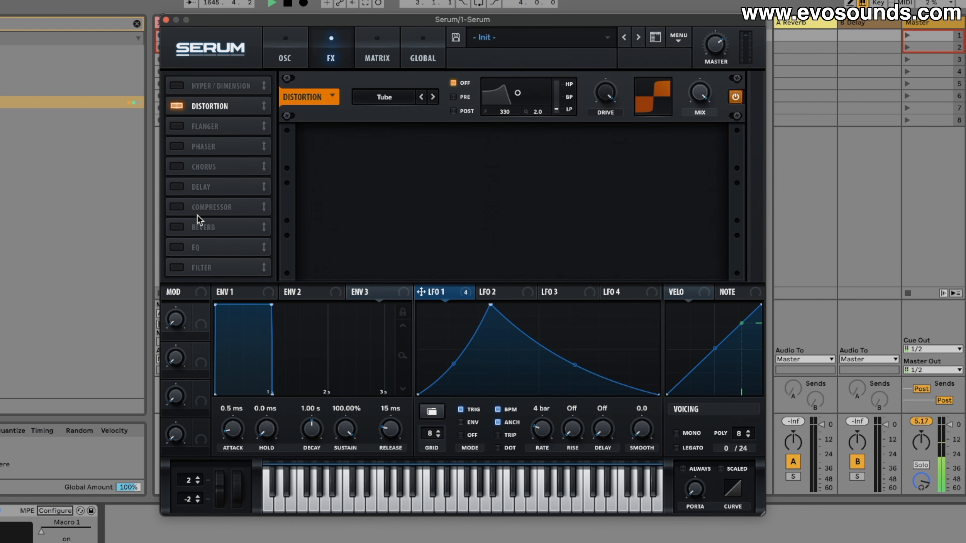
pyautogui.click(177, 227)
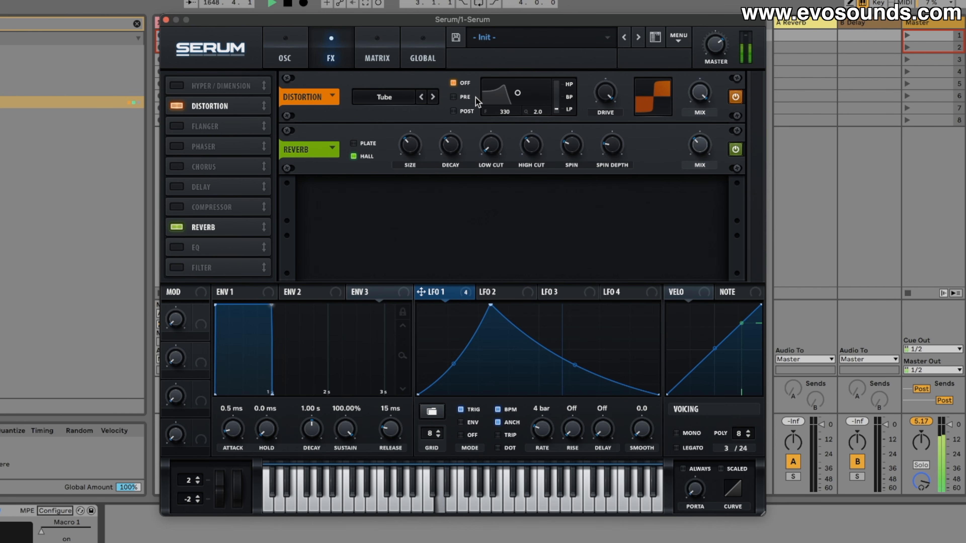
pyautogui.click(453, 96)
pyautogui.moveTo(444, 295); pyautogui.dragTo(509, 117)
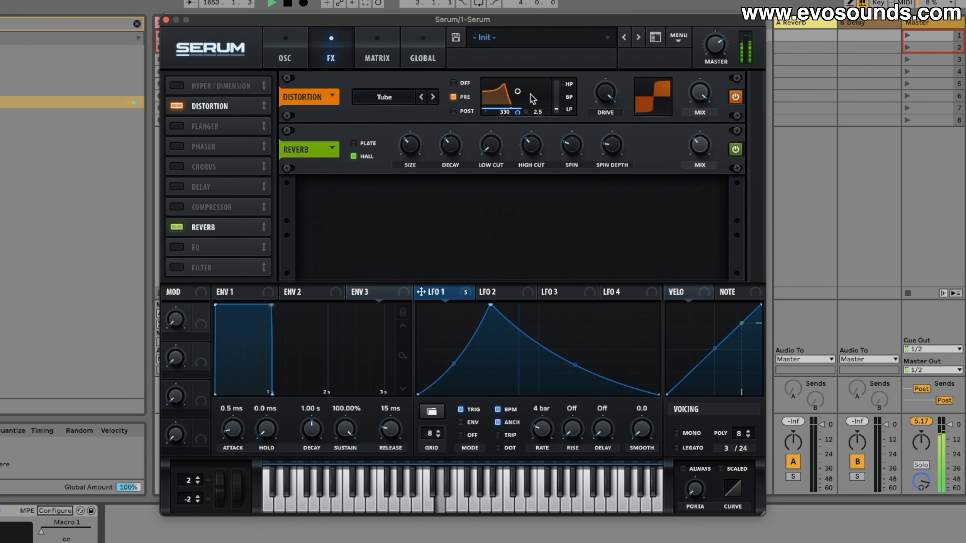
pyautogui.moveTo(518, 92); pyautogui.dragTo(498, 157)
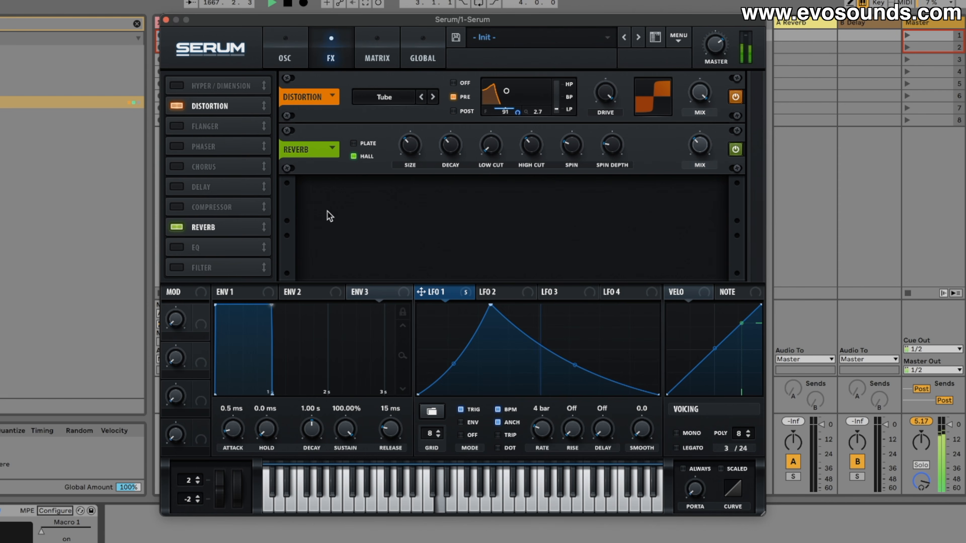
# Set oscillator B's unison to 5 voices and lower its detune.
pyautogui.click(290, 59)
pyautogui.moveTo(469, 210); pyautogui.dragTo(483, 177)
pyautogui.moveTo(502, 214); pyautogui.dragTo(487, 229)
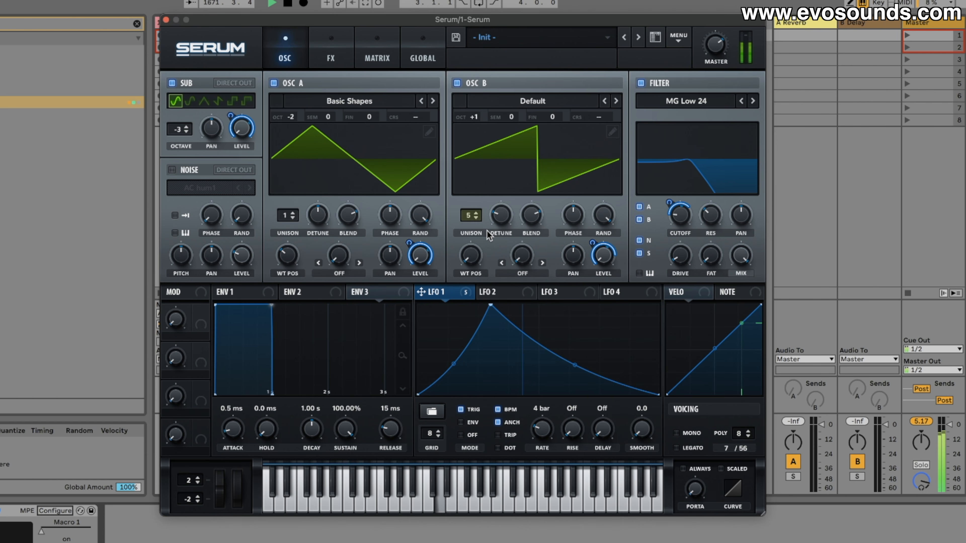
# Try a Paradox Vol 3 wavetable in oscillator A and raise its wavetable position.
pyautogui.click(358, 101)
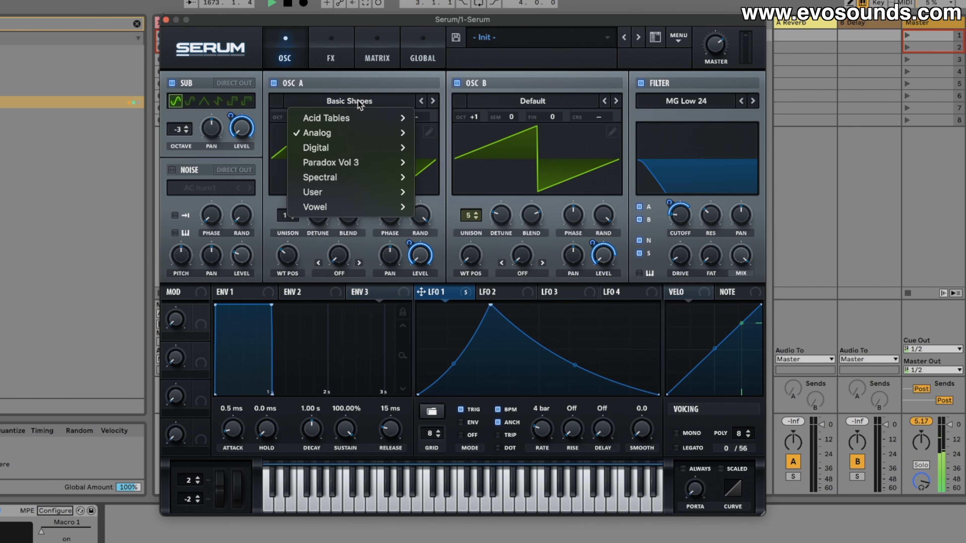
pyautogui.moveTo(348, 162)
pyautogui.click(432, 274)
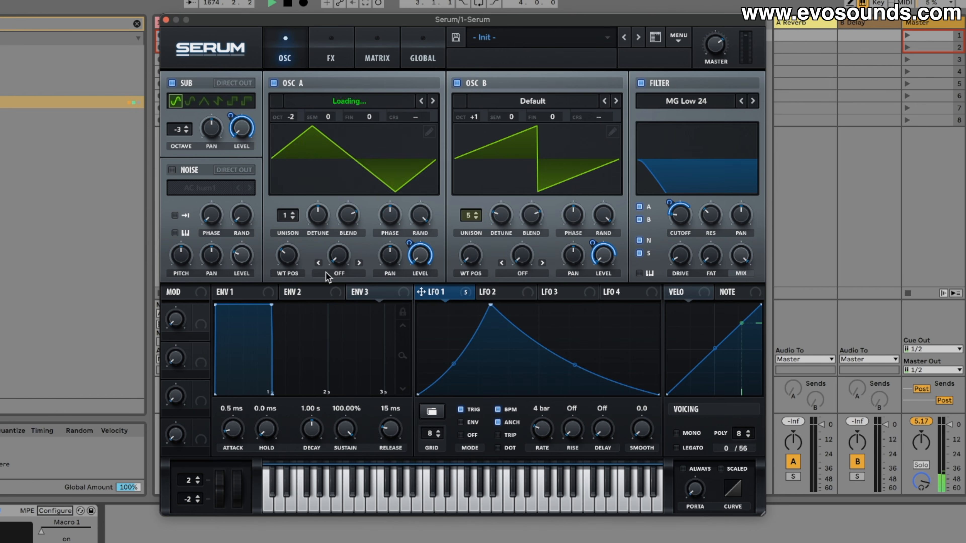
pyautogui.moveTo(288, 254); pyautogui.dragTo(307, 218)
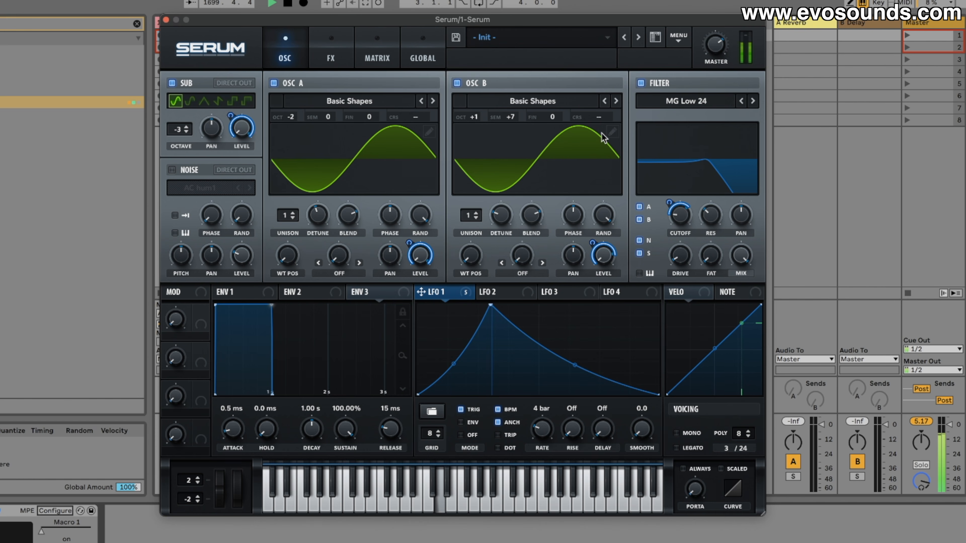
# Set both the octave and the semitone offset of oscillator B to 0.
pyautogui.moveTo(474, 115); pyautogui.dragTo(501, 152)
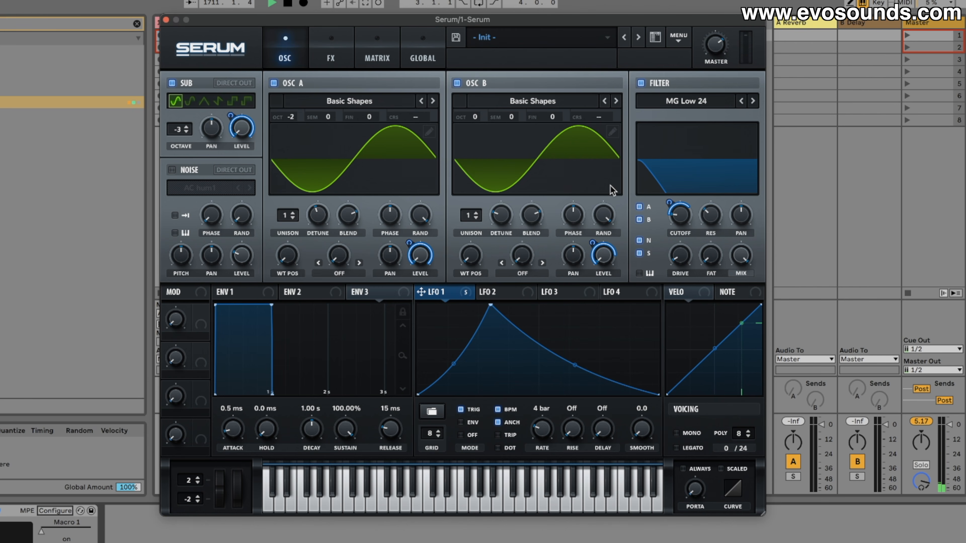
# Detune oscillator B with its fine tuning and adjust its octave offset.
pyautogui.moveTo(556, 118); pyautogui.dragTo(576, 57)
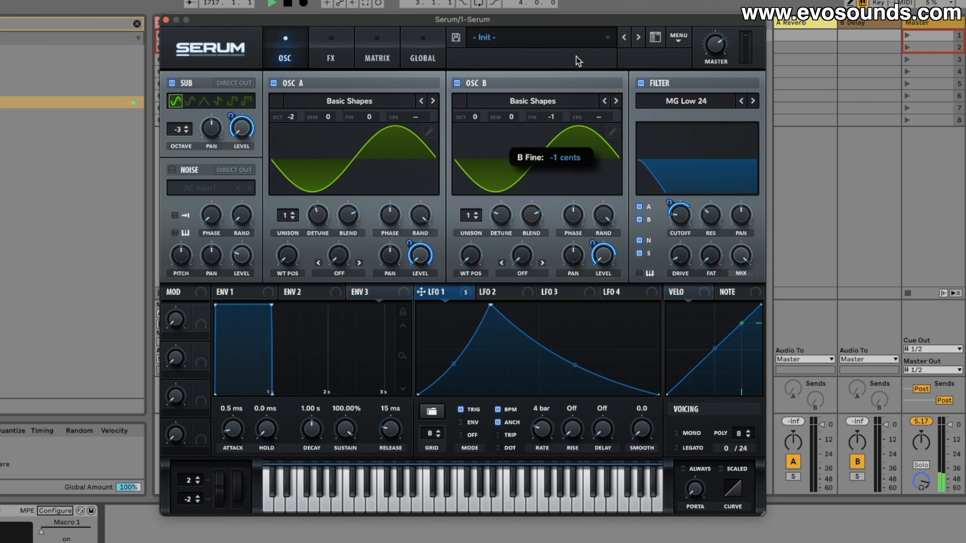
pyautogui.moveTo(561, 110); pyautogui.dragTo(559, 114)
pyautogui.moveTo(482, 116); pyautogui.dragTo(488, 107)
pyautogui.moveTo(546, 113)
pyautogui.mouseDown()
pyautogui.moveTo(545, 138)
pyautogui.moveTo(545, 129)
pyautogui.mouseUp()
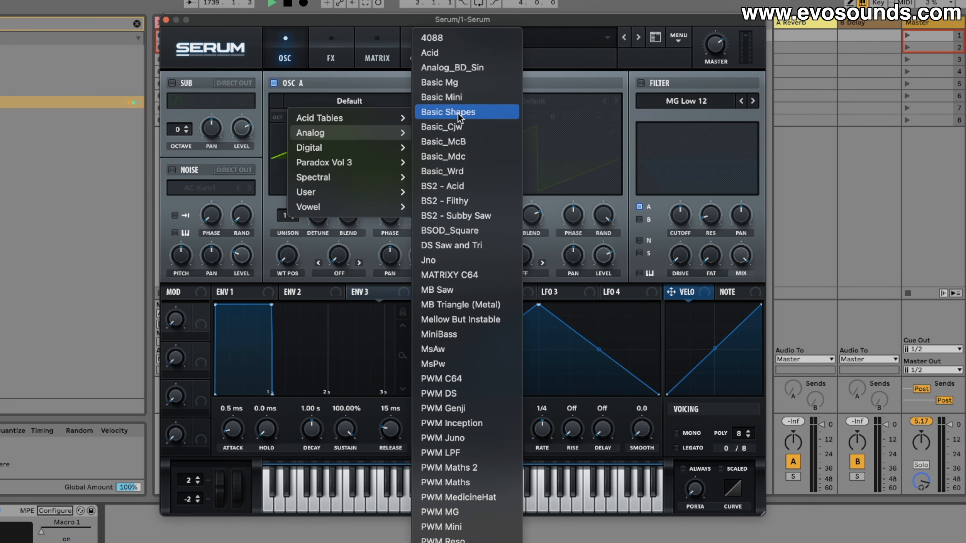
# Load the Analog wavetable Basic Shapes into oscillator A and set its warp mode to FM (From B).
pyautogui.click(458, 116)
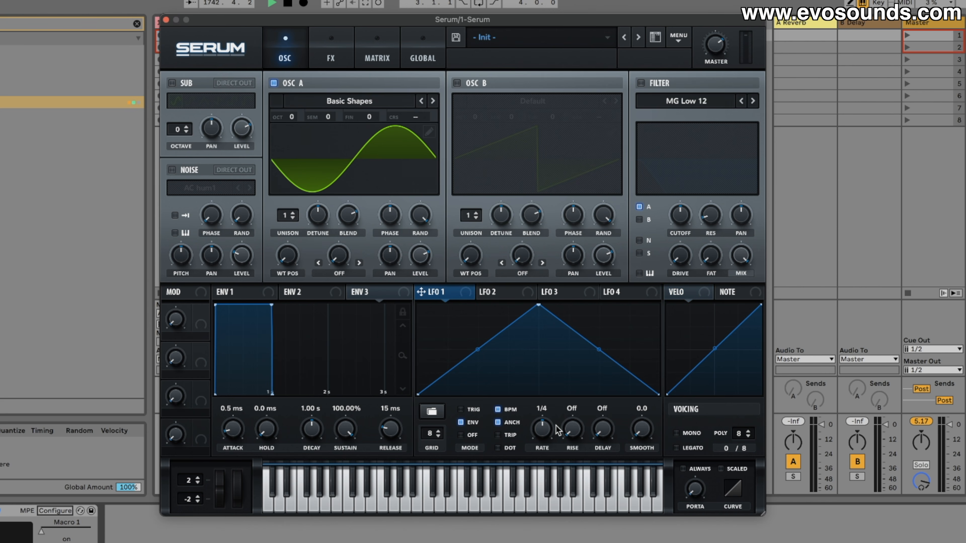
pyautogui.click(353, 273)
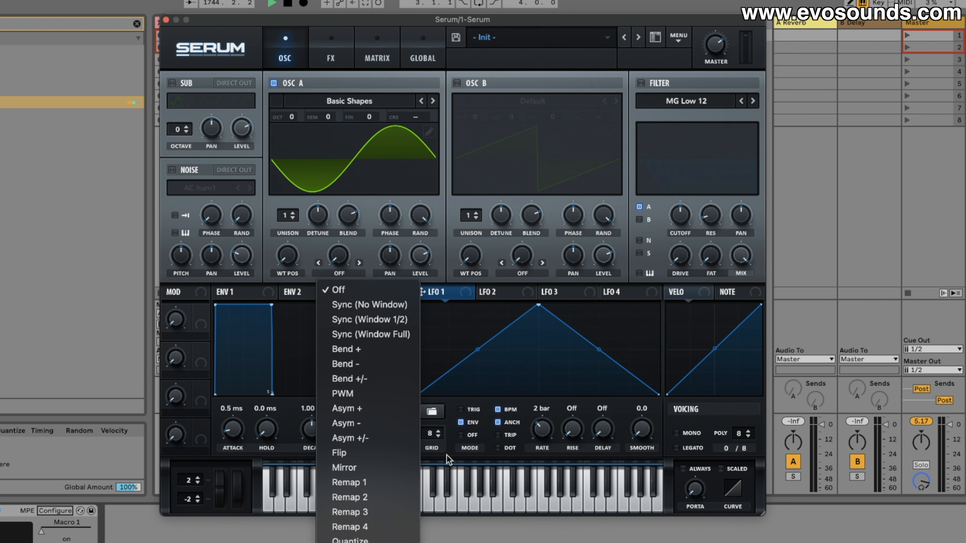
pyautogui.click(354, 542)
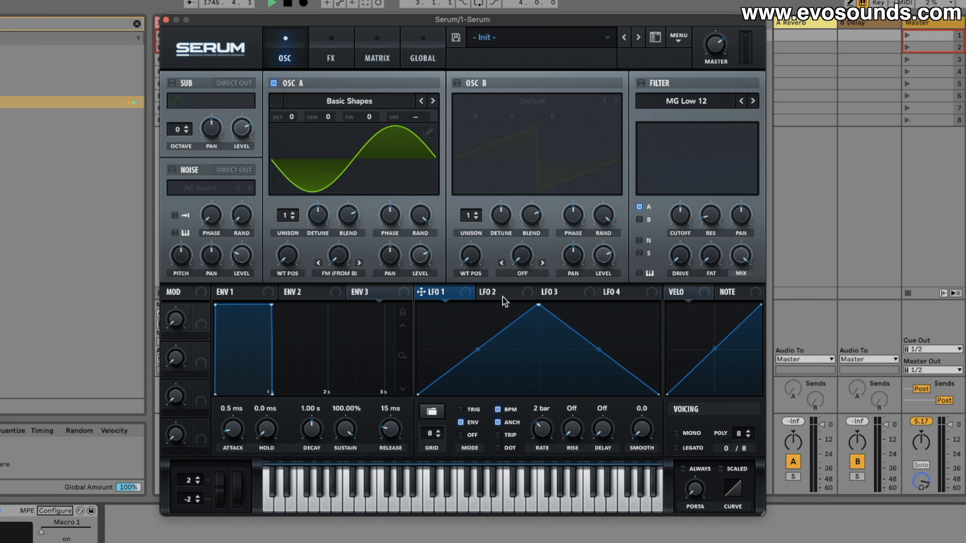
# Turn on oscillator B with its level lowered, and assign LFO 1 to oscillator A's FM warp amount.
pyautogui.click(467, 85)
pyautogui.moveTo(599, 249); pyautogui.dragTo(423, 319)
pyautogui.moveTo(423, 282); pyautogui.dragTo(338, 254)
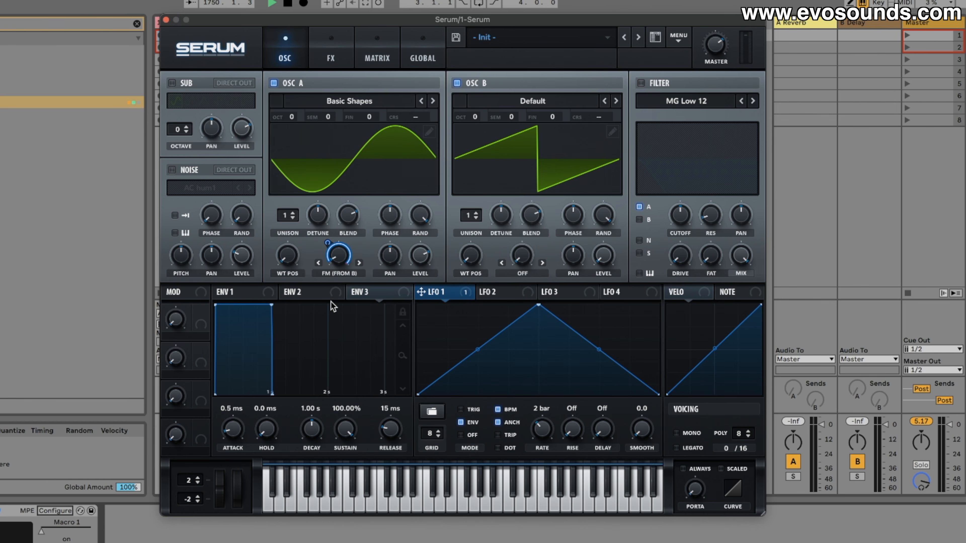
pyautogui.moveTo(337, 259); pyautogui.dragTo(334, 244)
# Set the octave to -3 for oscillator A and -2 for oscillator B.
pyautogui.moveTo(292, 117); pyautogui.dragTo(289, 164)
pyautogui.moveTo(474, 117); pyautogui.dragTo(473, 154)
pyautogui.moveTo(475, 126); pyautogui.dragTo(492, 90)
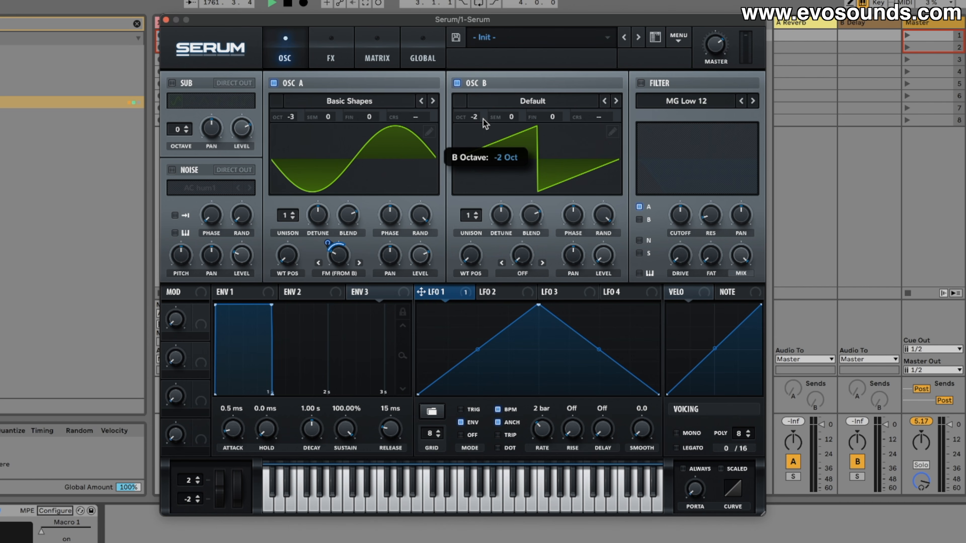
# Assign LFO 1 to oscillator A's level and set its warp modulation to 51, with oscillator B at octave 0.
pyautogui.moveTo(436, 244); pyautogui.dragTo(430, 289)
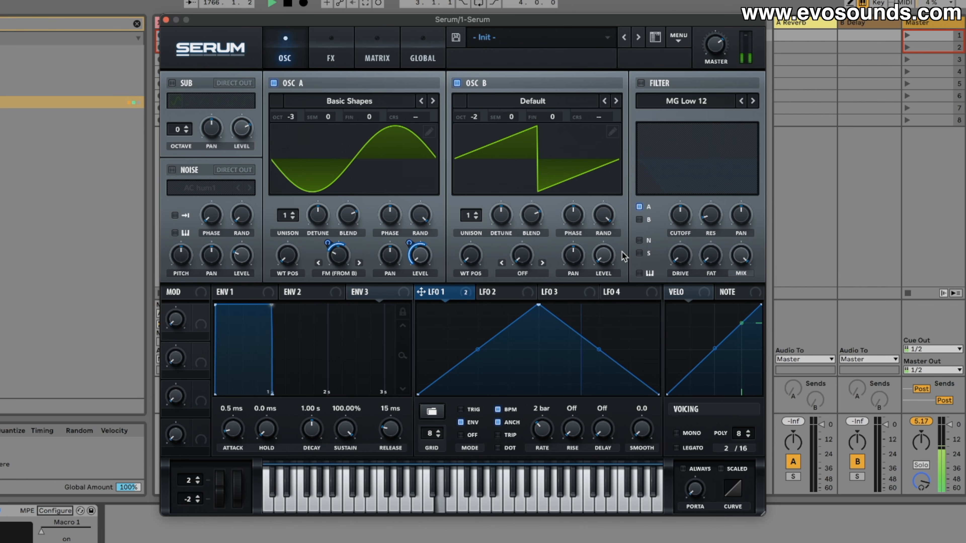
pyautogui.moveTo(473, 121); pyautogui.dragTo(481, 102)
pyautogui.moveTo(332, 248); pyautogui.dragTo(332, 236)
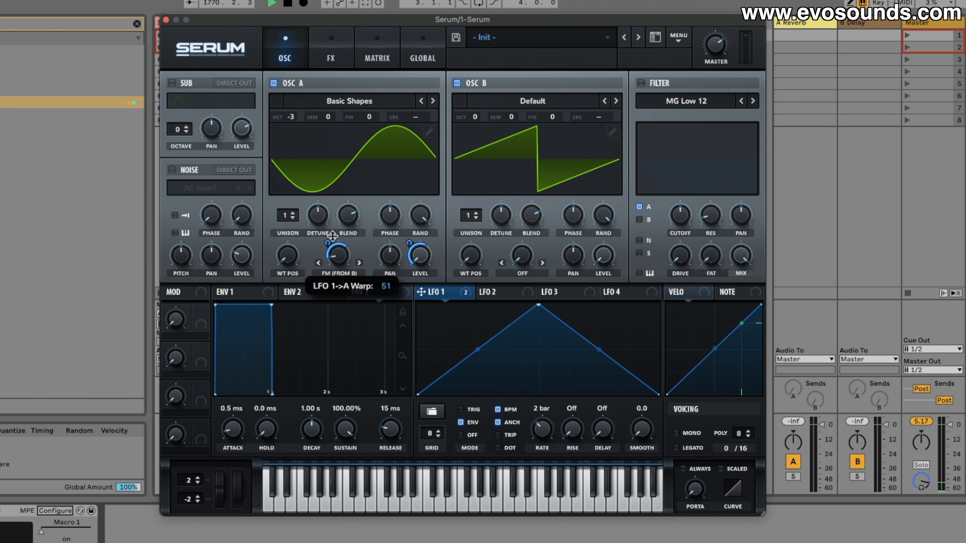
# Reshape LFO 1 with a curved rise and an earlier peak, and slow its rate to 4 bar.
pyautogui.moveTo(477, 349); pyautogui.dragTo(511, 335)
pyautogui.moveTo(537, 304); pyautogui.dragTo(499, 305)
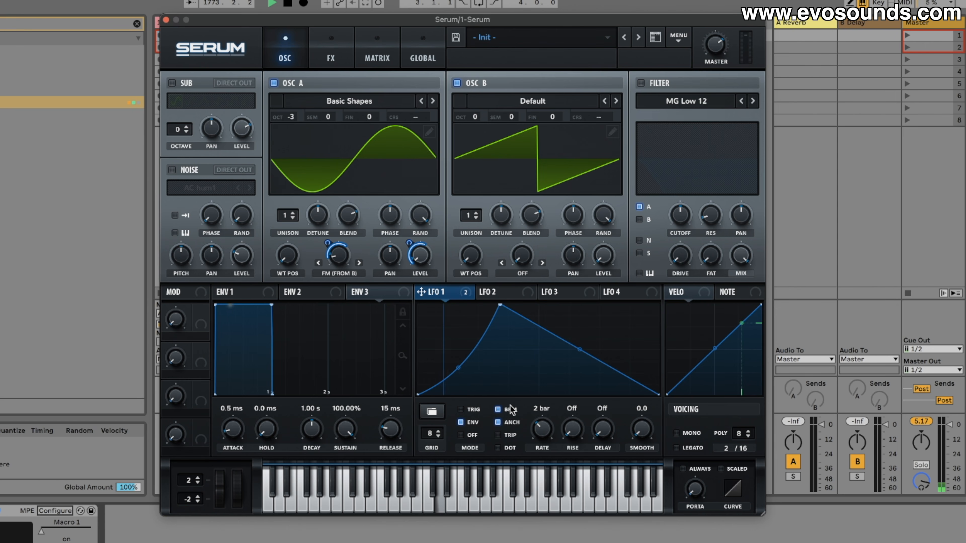
pyautogui.moveTo(540, 417); pyautogui.dragTo(543, 432)
pyautogui.moveTo(462, 372); pyautogui.dragTo(462, 365)
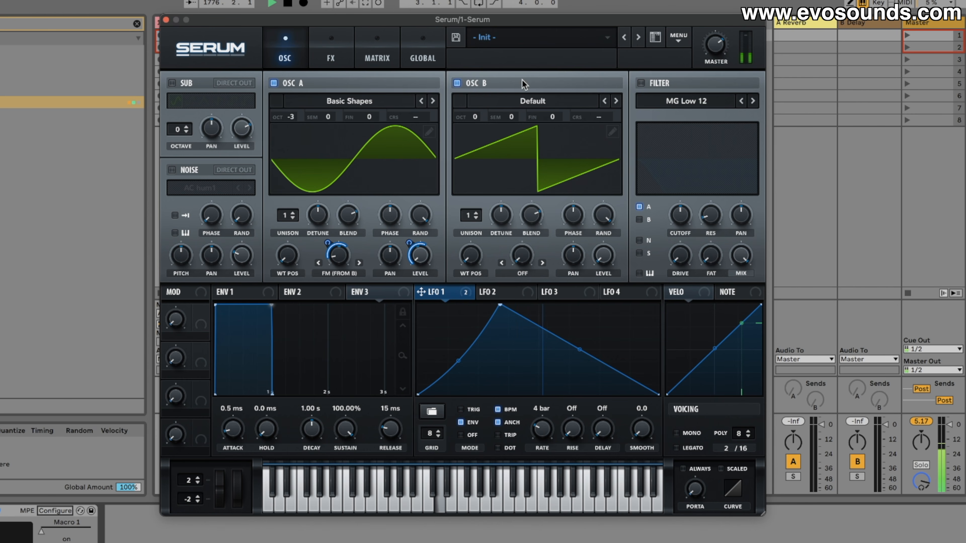
# Load the Analog wavetable Basic Shapes into oscillator B.
pyautogui.click(527, 102)
pyautogui.moveTo(530, 133)
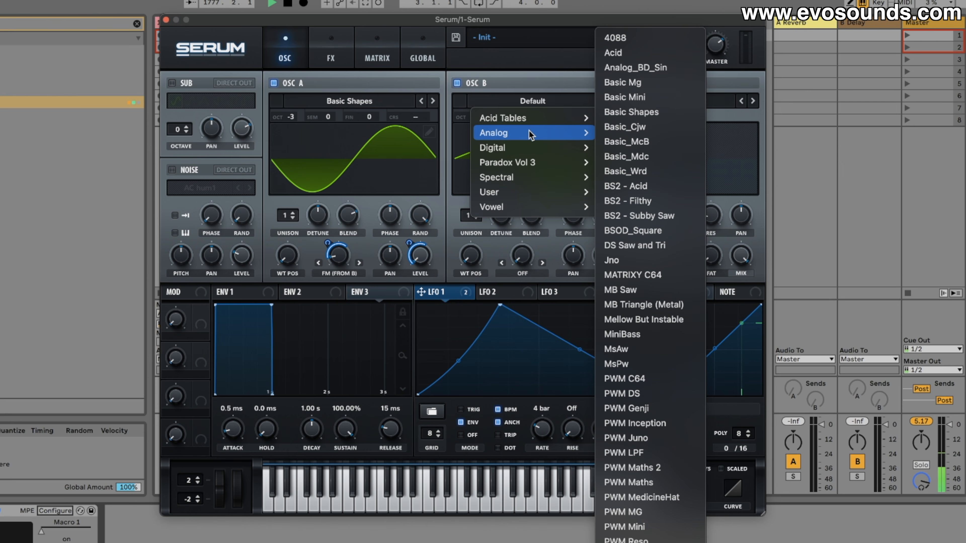
pyautogui.click(629, 113)
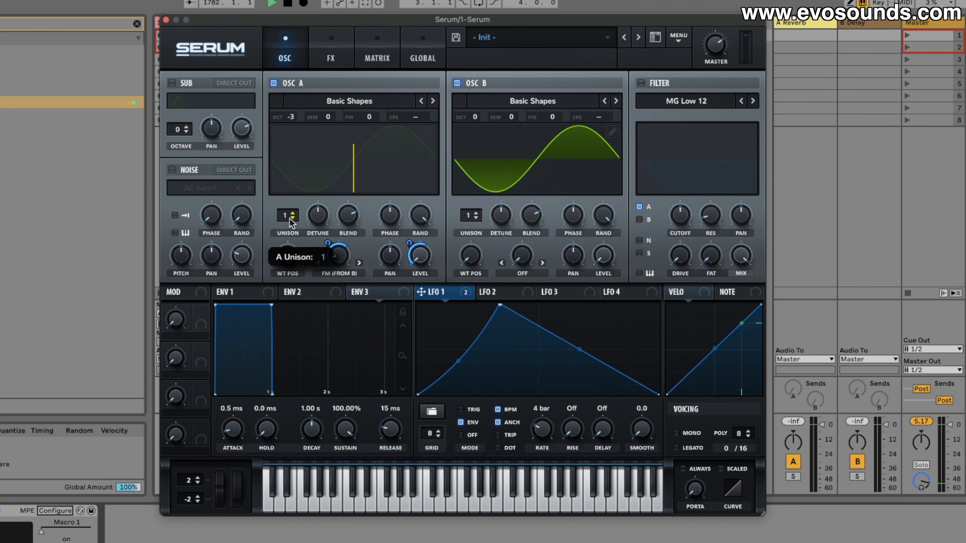
# Turn on the Tube Distortion effect and raise its drive.
pyautogui.click(326, 61)
pyautogui.click(177, 106)
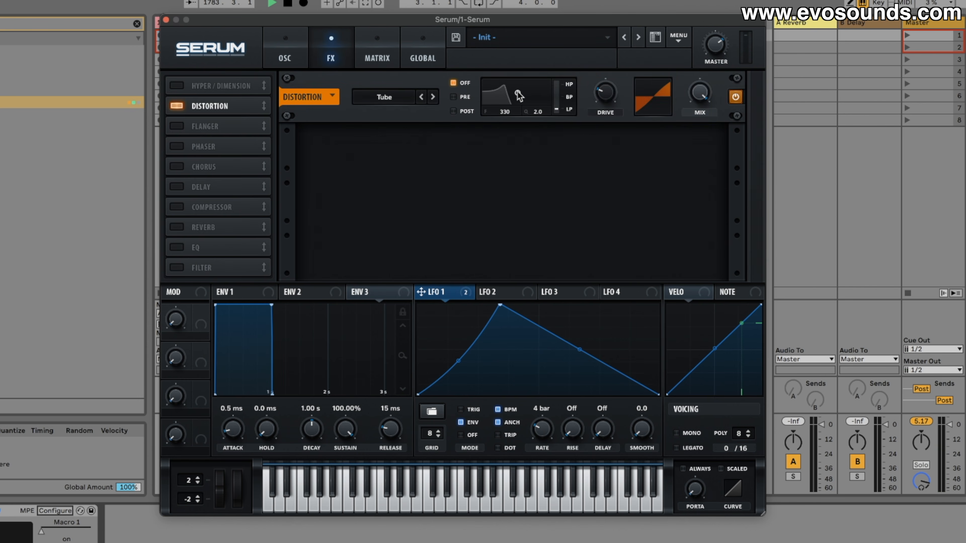
pyautogui.moveTo(594, 94); pyautogui.dragTo(619, 60)
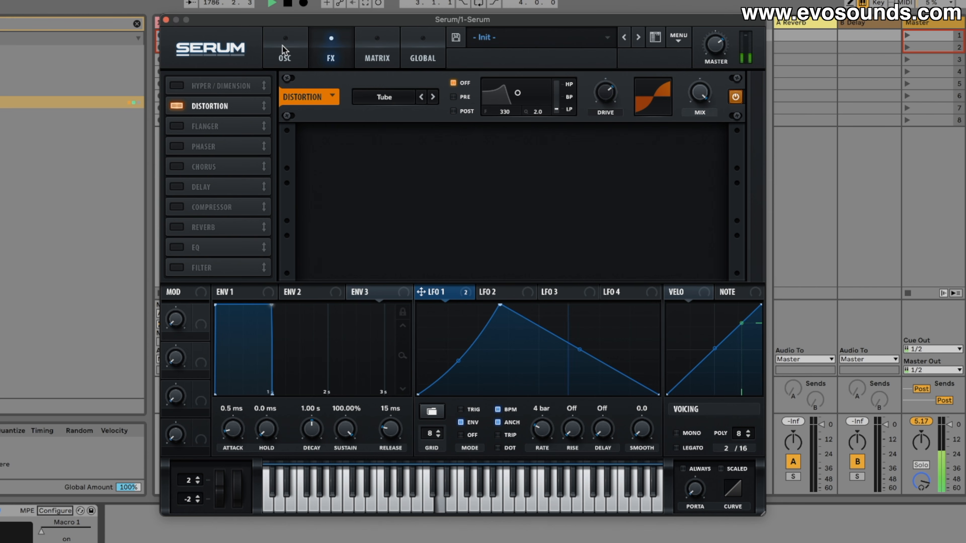
# Fine-tune the LFO 1 modulation depth on oscillator A's level and return to the effects.
pyautogui.click(271, 49)
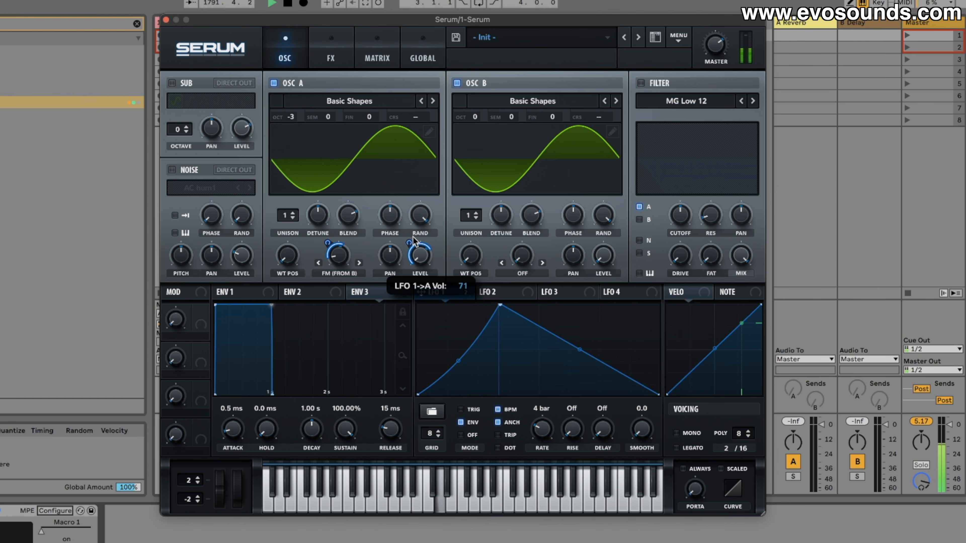
pyautogui.moveTo(413, 240); pyautogui.dragTo(412, 238)
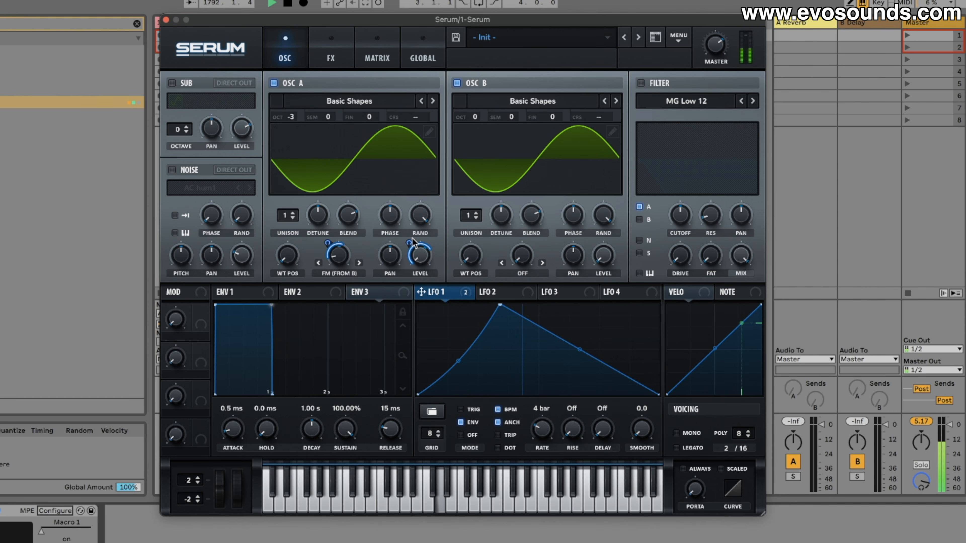
pyautogui.click(335, 58)
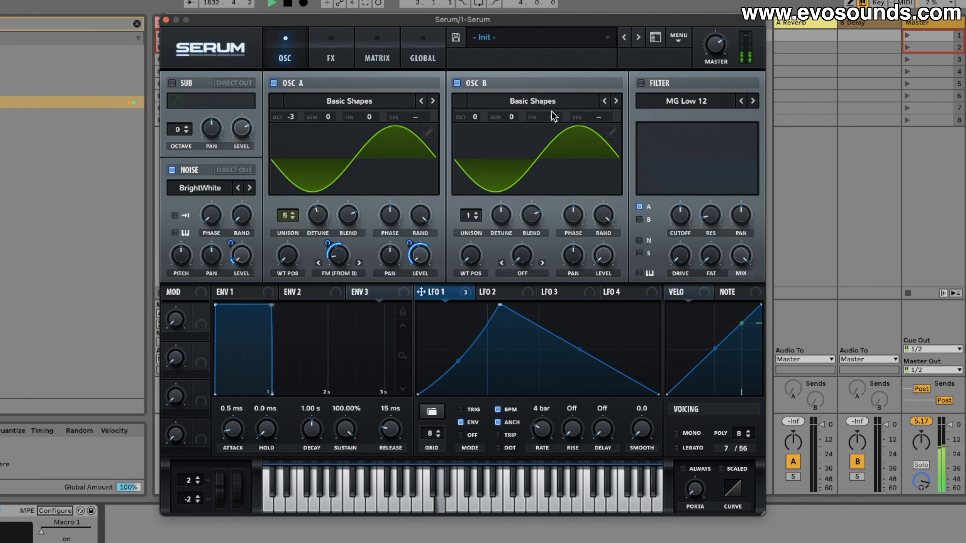
# Try a fine detune of about -22 cents on oscillator B and reset it.
pyautogui.moveTo(552, 112); pyautogui.dragTo(560, 134)
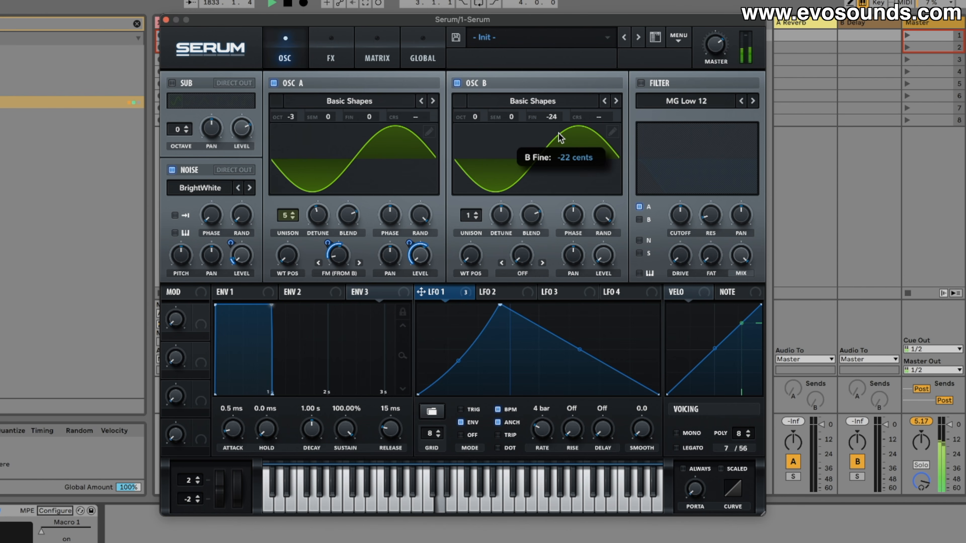
pyautogui.rightClick(551, 117)
pyautogui.click(595, 198)
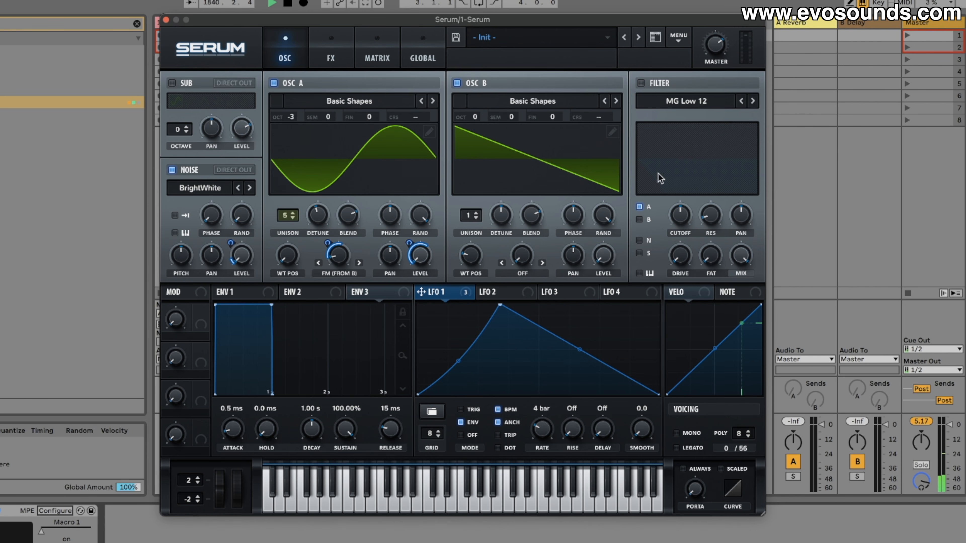
# Set oscillator B's octave to +1 and turn on the filter.
pyautogui.click(641, 84)
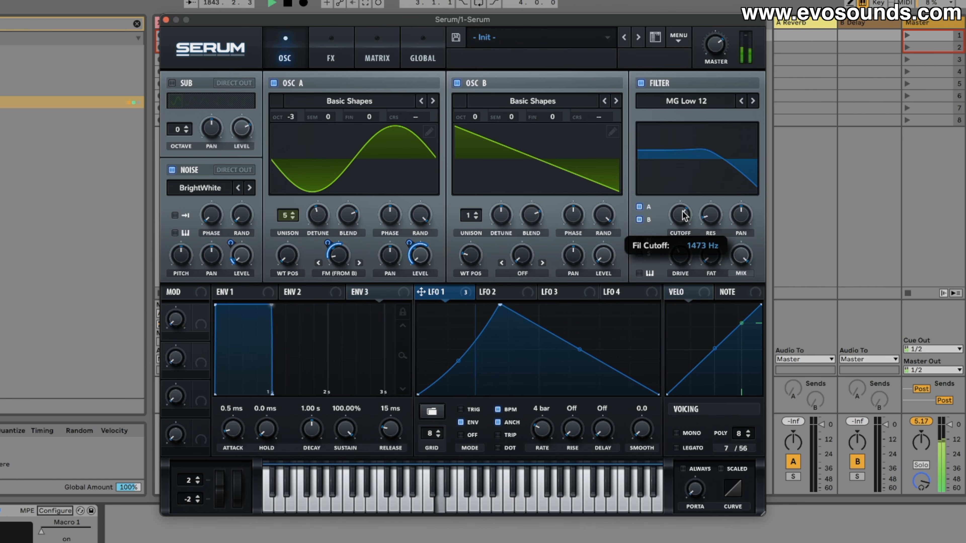
pyautogui.moveTo(471, 116)
pyautogui.mouseDown()
pyautogui.moveTo(476, 99)
pyautogui.moveTo(472, 115)
pyautogui.mouseUp()
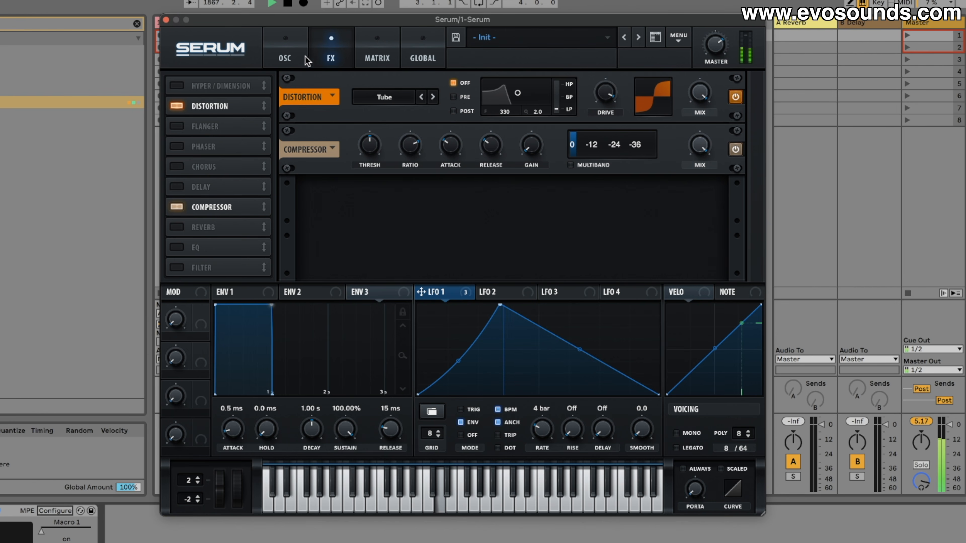
pyautogui.click(304, 58)
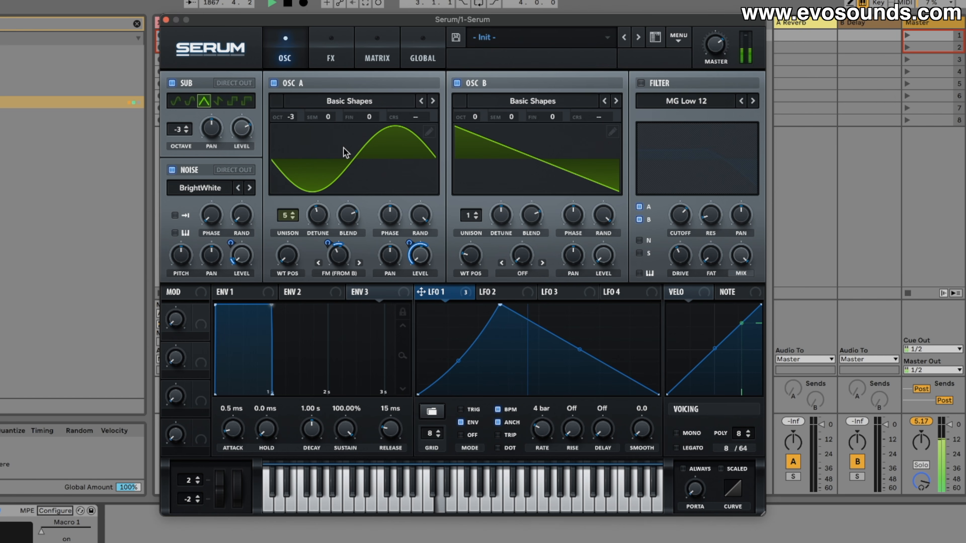
pyautogui.moveTo(481, 120); pyautogui.dragTo(493, 99)
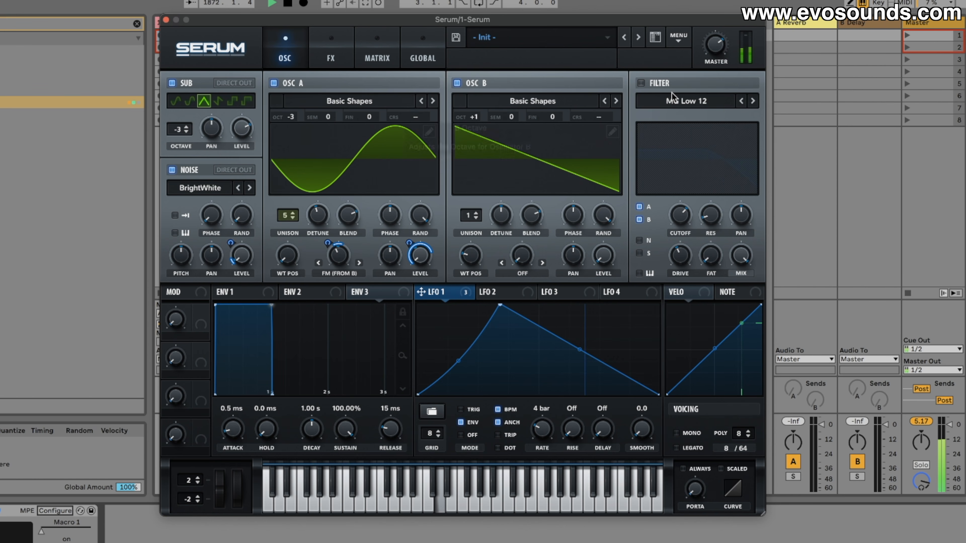
pyautogui.click(640, 83)
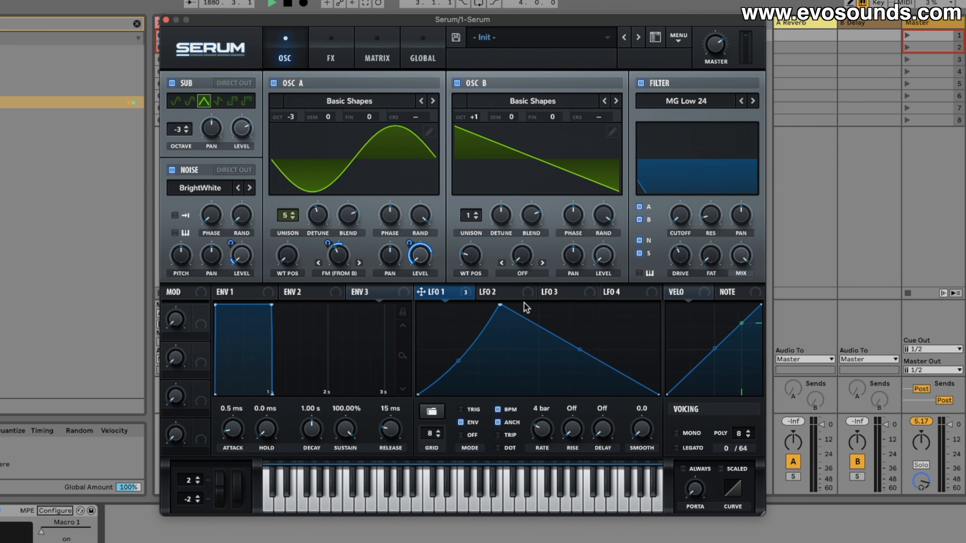
# Load the DOUBLE shape from the user Sequences folder into LFO 2.
pyautogui.click(505, 292)
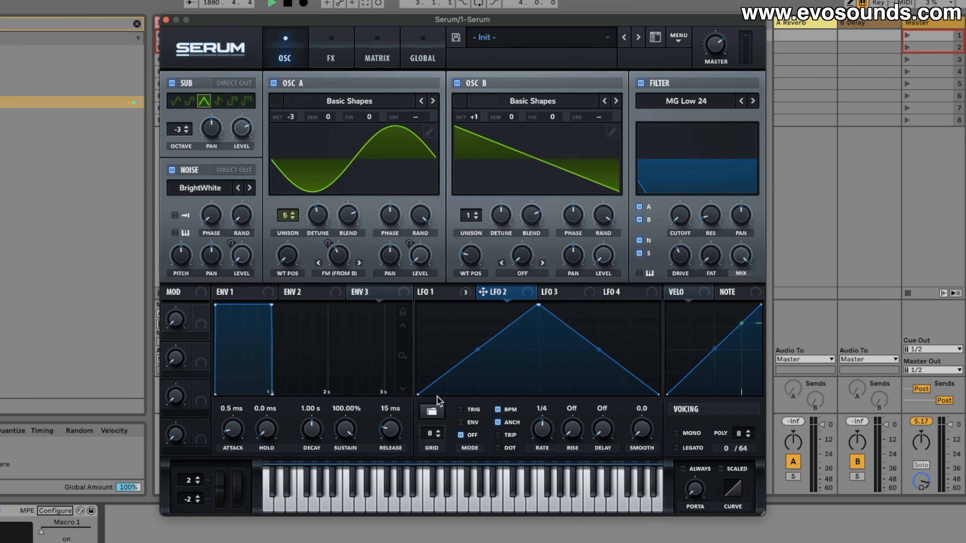
pyautogui.click(433, 410)
pyautogui.moveTo(520, 460)
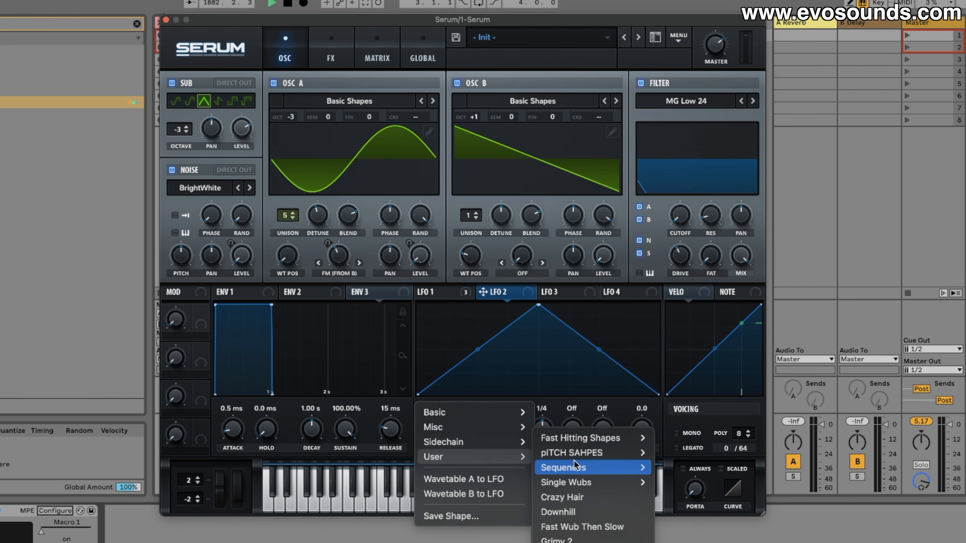
pyautogui.moveTo(599, 442)
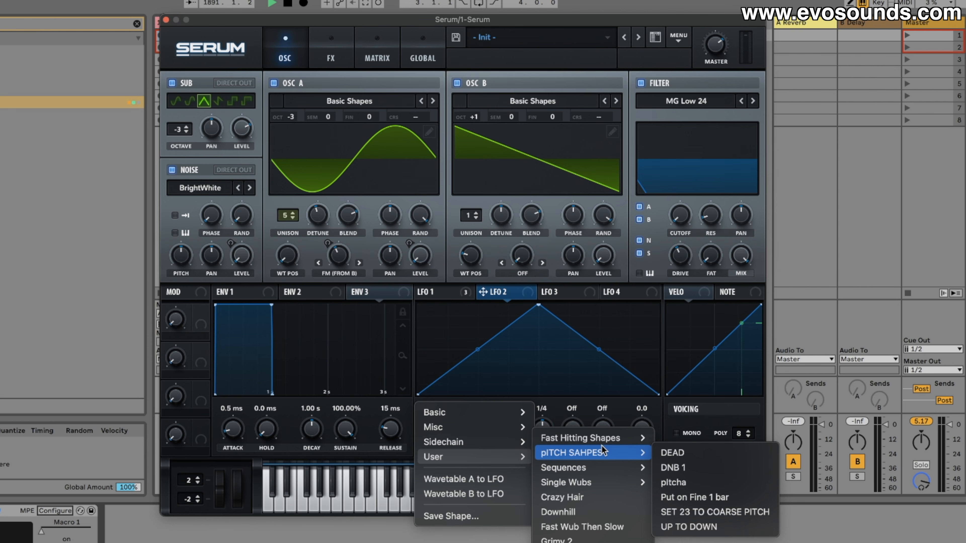
pyautogui.moveTo(608, 467)
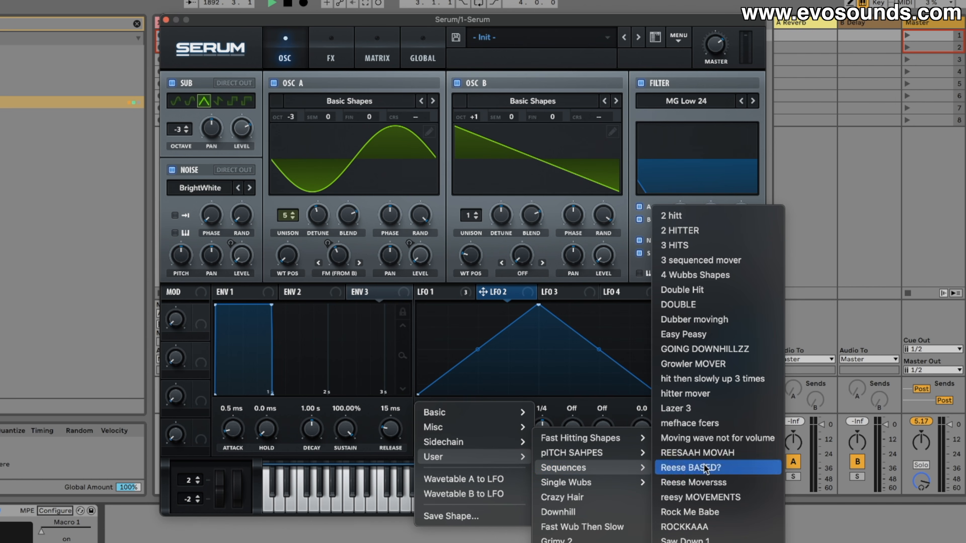
pyautogui.click(717, 306)
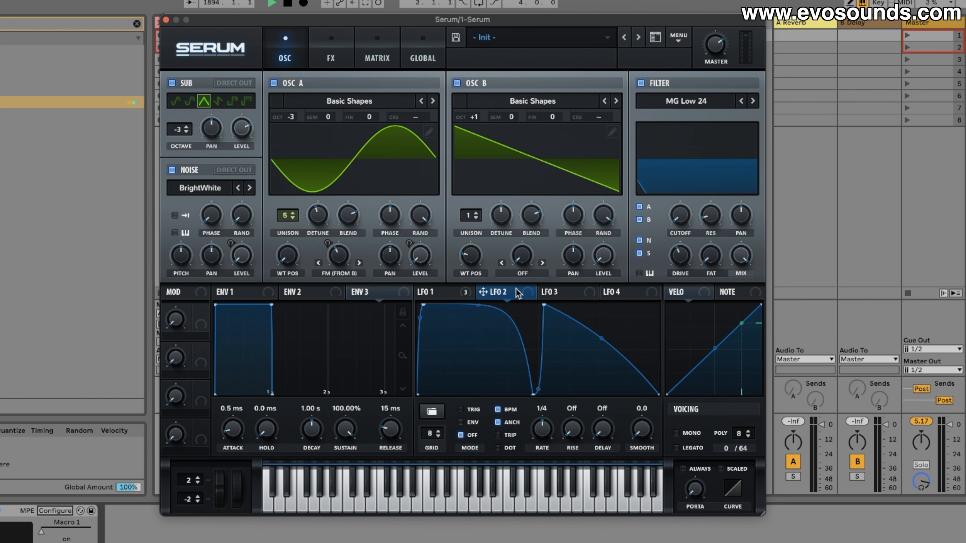
# Assign LFO 2 to the filter cutoff and adjust the base cutoff and modulation depth.
pyautogui.moveTo(700, 218); pyautogui.dragTo(679, 211)
pyautogui.moveTo(681, 214); pyautogui.dragTo(685, 199)
pyautogui.moveTo(670, 204); pyautogui.dragTo(666, 233)
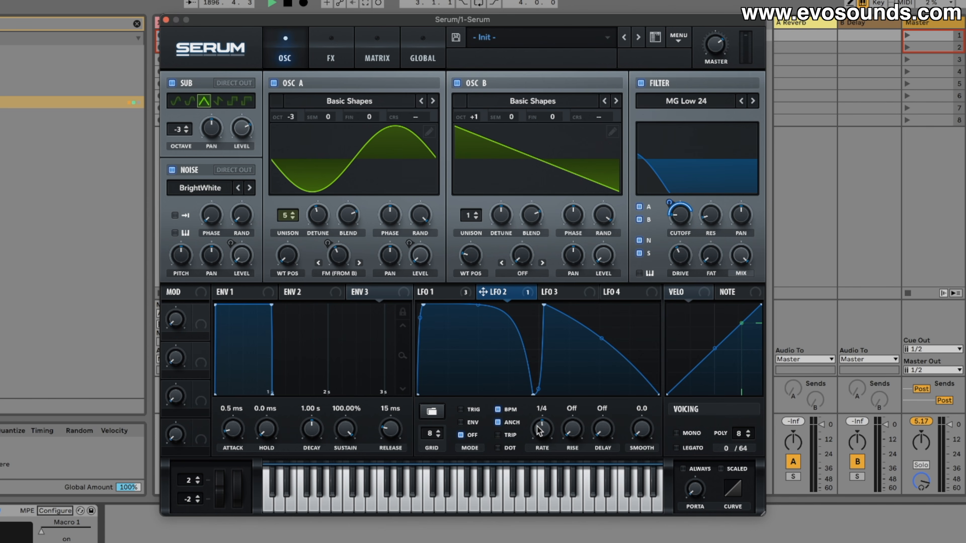
# Set LFO 2's rate to 1/2 and its mode to ENV.
pyautogui.moveTo(540, 431); pyautogui.dragTo(539, 435)
pyautogui.click(471, 423)
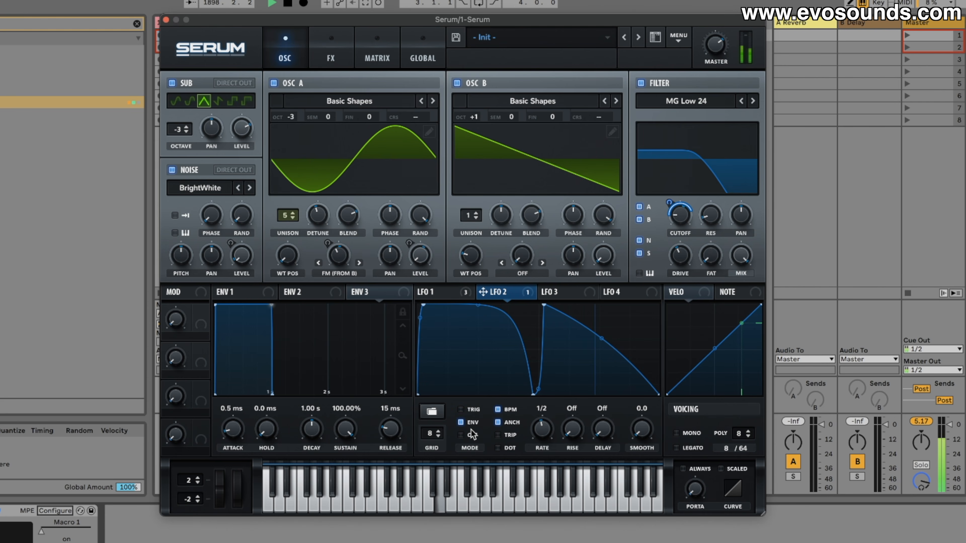
pyautogui.moveTo(690, 241)
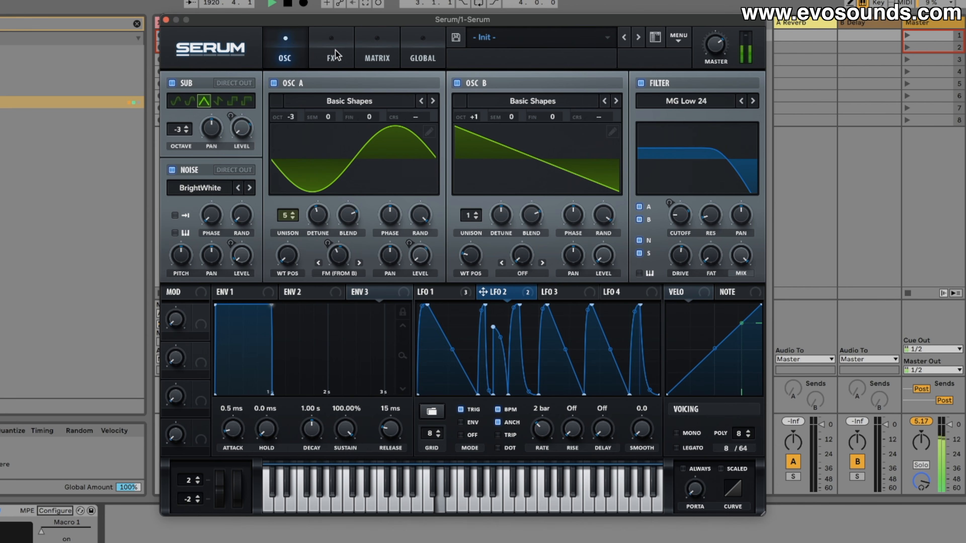
# Enable multiband mode on the Compressor effect.
pyautogui.click(332, 57)
pyautogui.click(608, 166)
pyautogui.moveTo(380, 152)
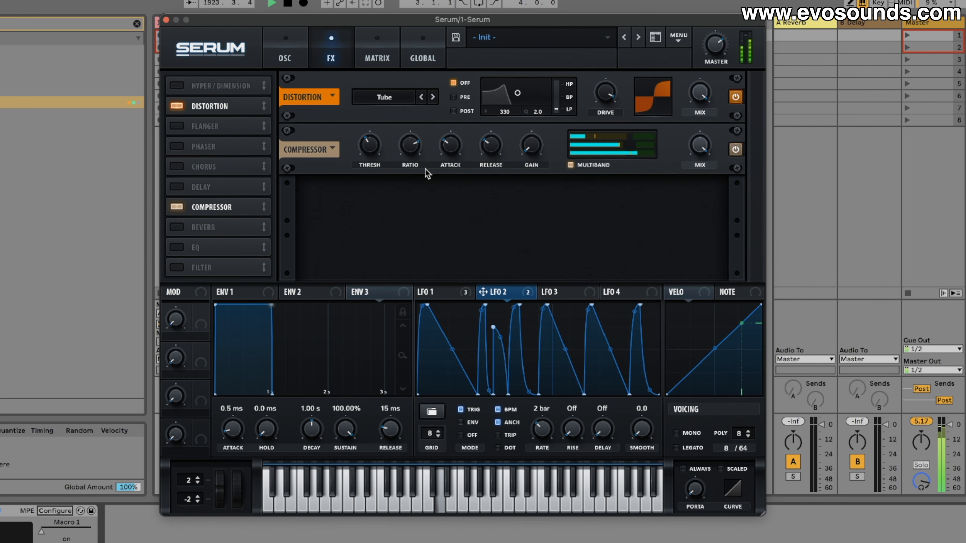
# Turn on the Reverb effect and adjust its mix and reverb settings.
pyautogui.click(177, 227)
pyautogui.moveTo(697, 200); pyautogui.dragTo(697, 188)
pyautogui.moveTo(413, 199); pyautogui.dragTo(445, 225)
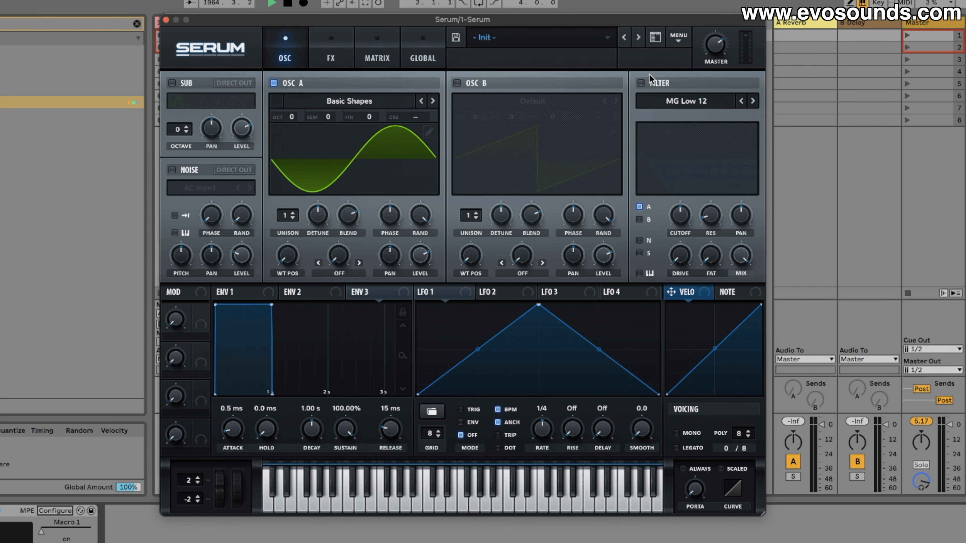
# Enable the filter, adjust its cutoff and resonance area, and set oscillator A's octave to -3.
pyautogui.click(651, 77)
pyautogui.moveTo(694, 215); pyautogui.dragTo(694, 200)
pyautogui.moveTo(292, 116); pyautogui.dragTo(283, 178)
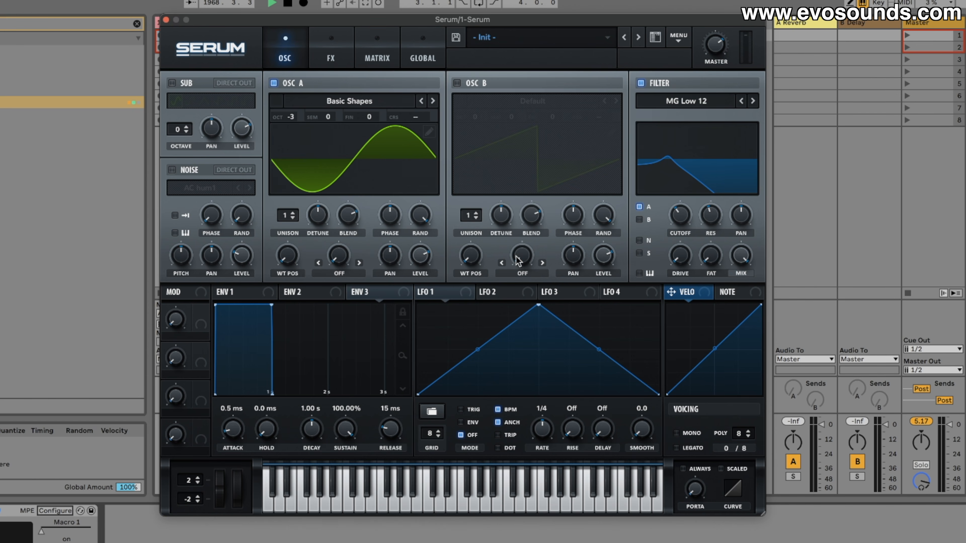
# Modulate the filter cutoff and oscillator A's level with LFO 1, and adjust the base cutoff and modulation depth.
pyautogui.moveTo(677, 217); pyautogui.dragTo(679, 216)
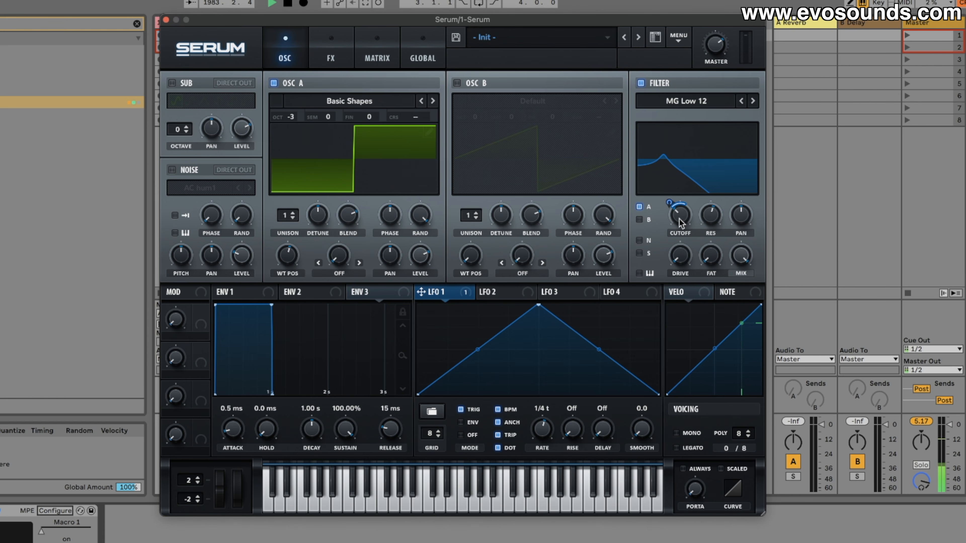
pyautogui.moveTo(678, 221); pyautogui.dragTo(675, 229)
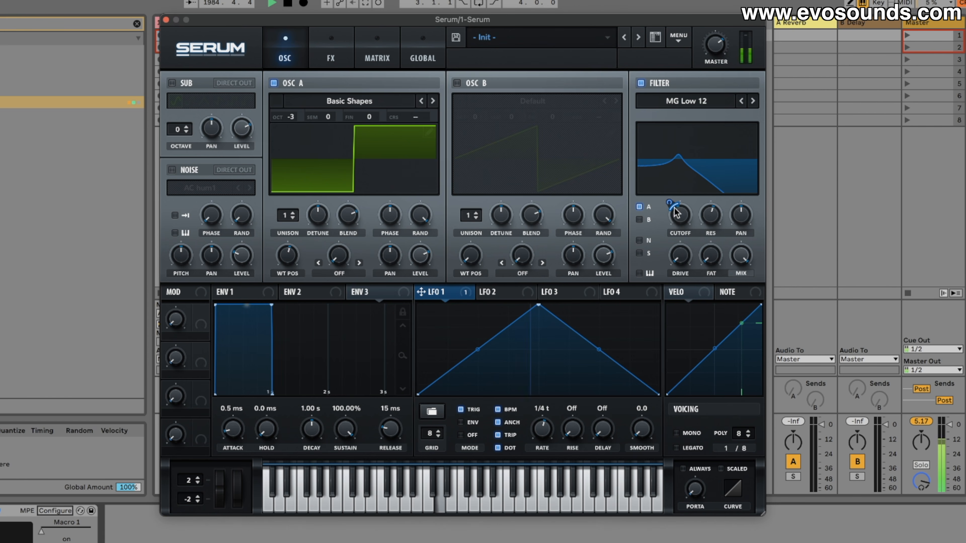
pyautogui.moveTo(421, 292); pyautogui.dragTo(430, 262)
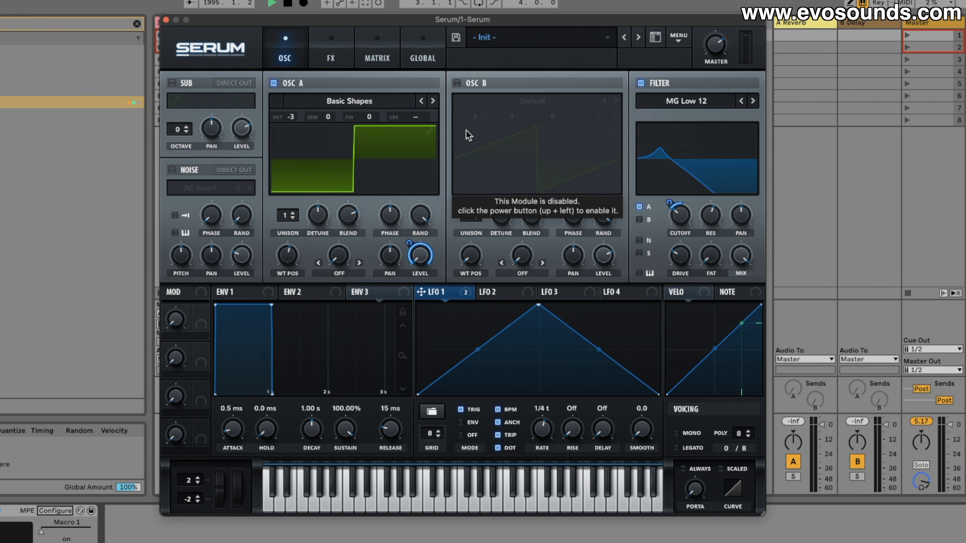
# Reshape LFO 1 into a triangle peaking near the middle, in ENV mode, and set its rate to 1/8.
pyautogui.moveTo(537, 306); pyautogui.dragTo(417, 305)
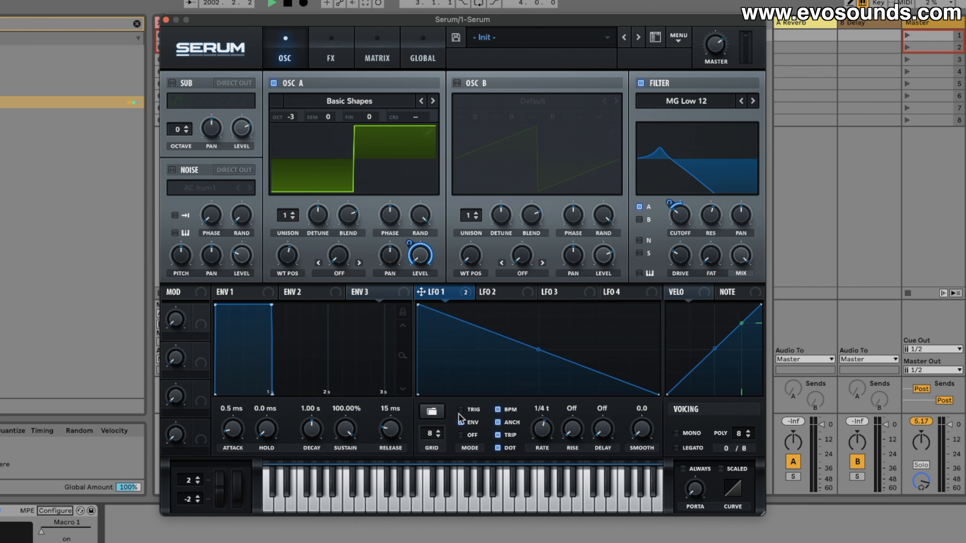
pyautogui.moveTo(419, 308); pyautogui.dragTo(516, 265)
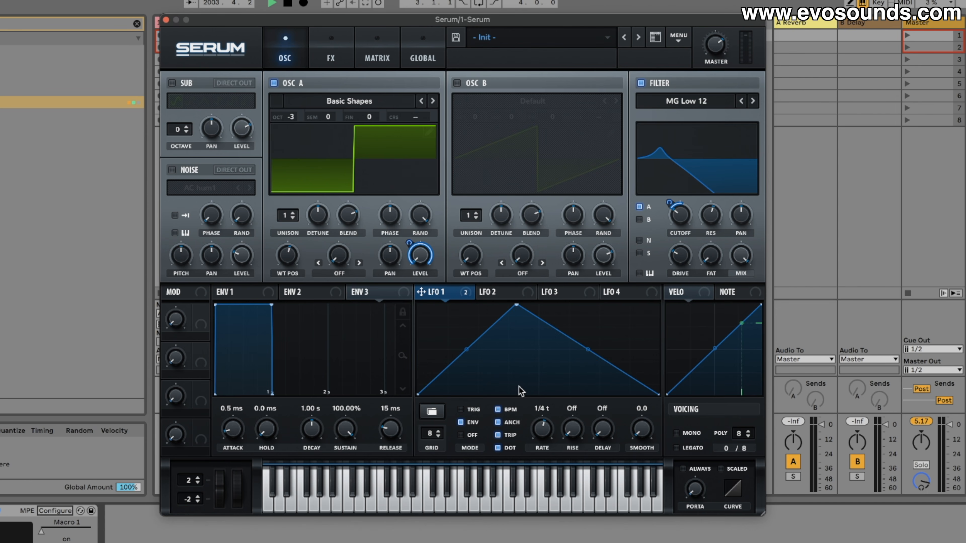
pyautogui.moveTo(516, 308); pyautogui.dragTo(542, 305)
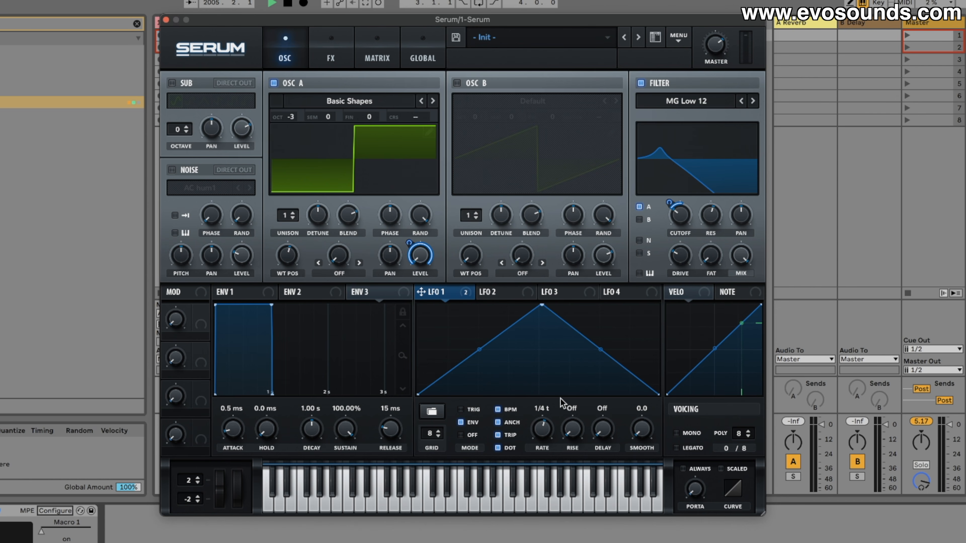
pyautogui.moveTo(540, 434); pyautogui.dragTo(541, 425)
# Turn on the Reverb effect and raise its low cut.
pyautogui.click(331, 57)
pyautogui.click(197, 225)
pyautogui.moveTo(505, 102); pyautogui.dragTo(506, 85)
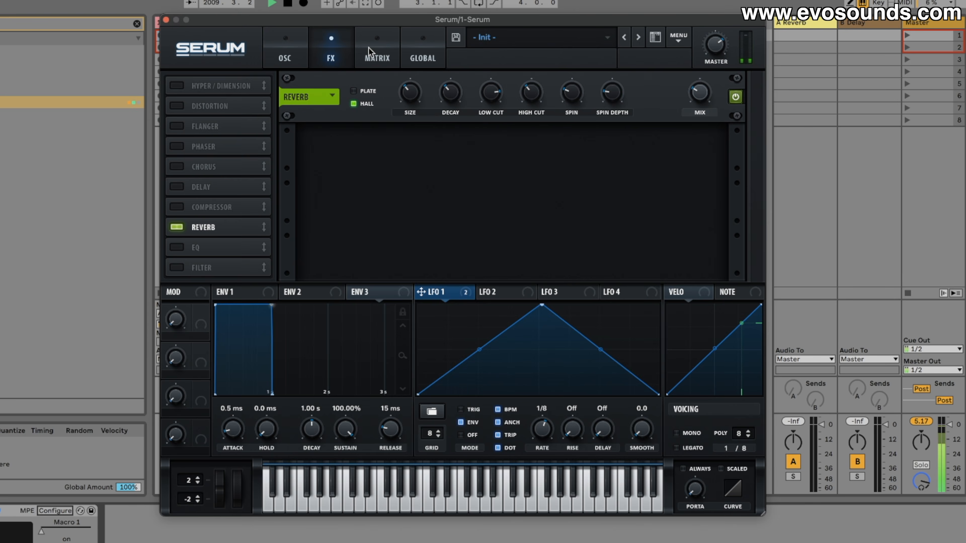
# Move LFO 1's peak close to its start and bend the falling segment into an outward curve.
pyautogui.click(291, 52)
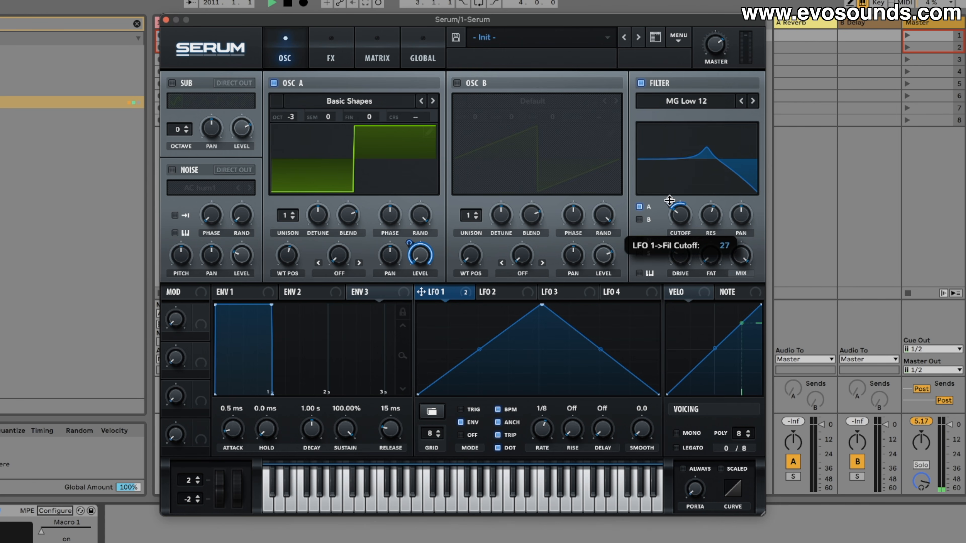
pyautogui.moveTo(541, 306); pyautogui.dragTo(456, 304)
pyautogui.moveTo(558, 350)
pyautogui.mouseDown()
pyautogui.moveTo(550, 370)
pyautogui.moveTo(575, 332)
pyautogui.moveTo(576, 356)
pyautogui.mouseUp()
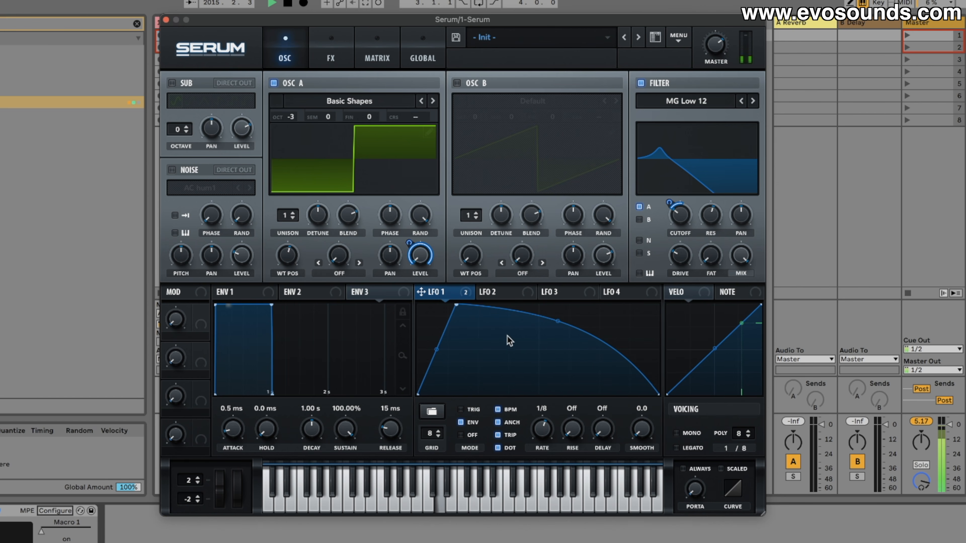
# Adjust LFO 1's depth on the filter cutoff and its rate to 1/4, using the MG Low 24 filter type.
pyautogui.moveTo(669, 202)
pyautogui.mouseDown()
pyautogui.moveTo(675, 197)
pyautogui.moveTo(681, 222)
pyautogui.moveTo(675, 198)
pyautogui.mouseUp()
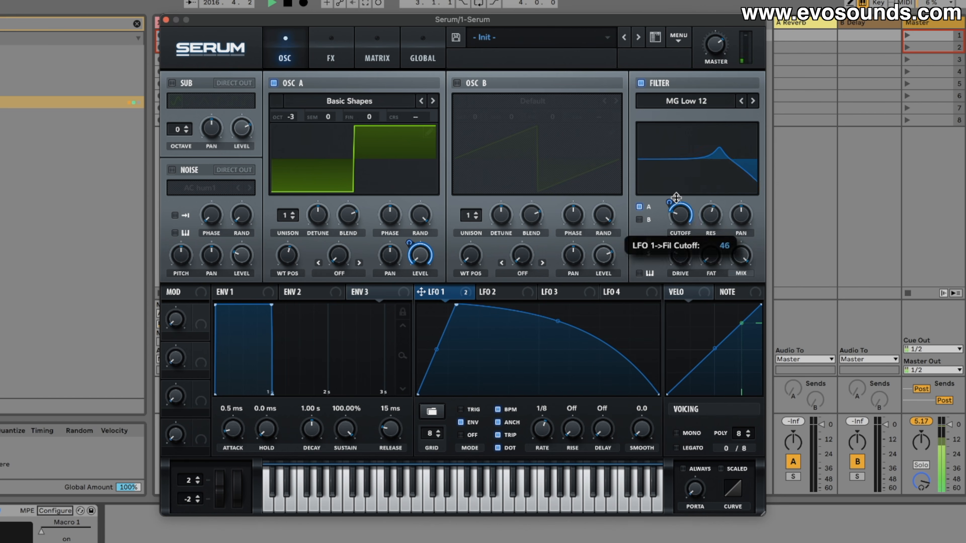
pyautogui.moveTo(537, 435); pyautogui.dragTo(532, 449)
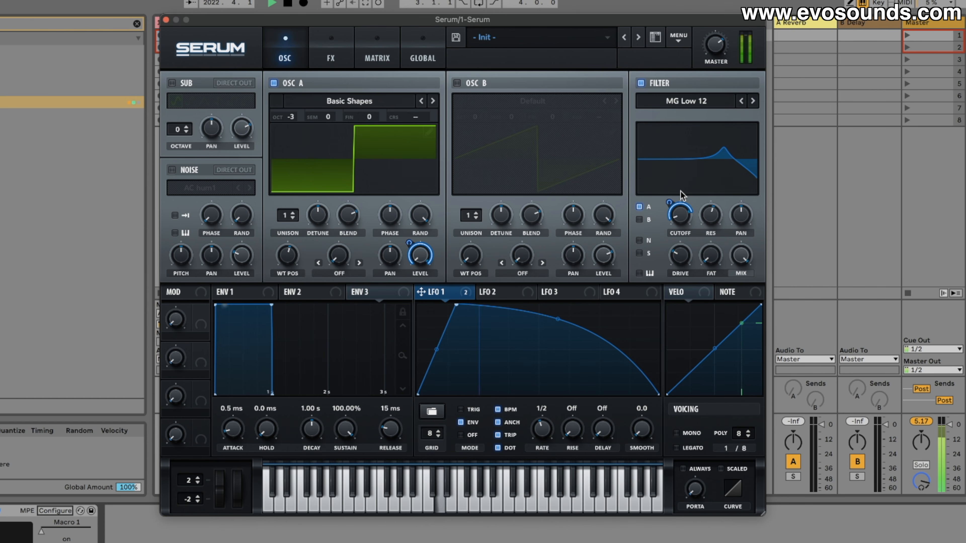
pyautogui.moveTo(669, 203)
pyautogui.mouseDown()
pyautogui.moveTo(667, 226)
pyautogui.moveTo(686, 205)
pyautogui.moveTo(671, 215)
pyautogui.mouseUp()
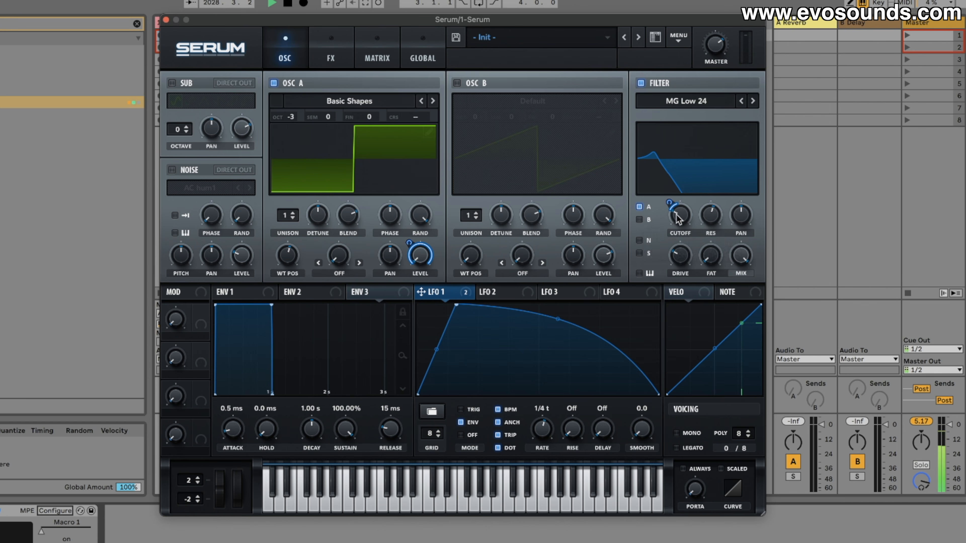
# Flatten LFO 1's falling curve and shift its peak back towards the middle.
pyautogui.moveTo(555, 321); pyautogui.dragTo(539, 338)
pyautogui.moveTo(456, 306); pyautogui.dragTo(524, 263)
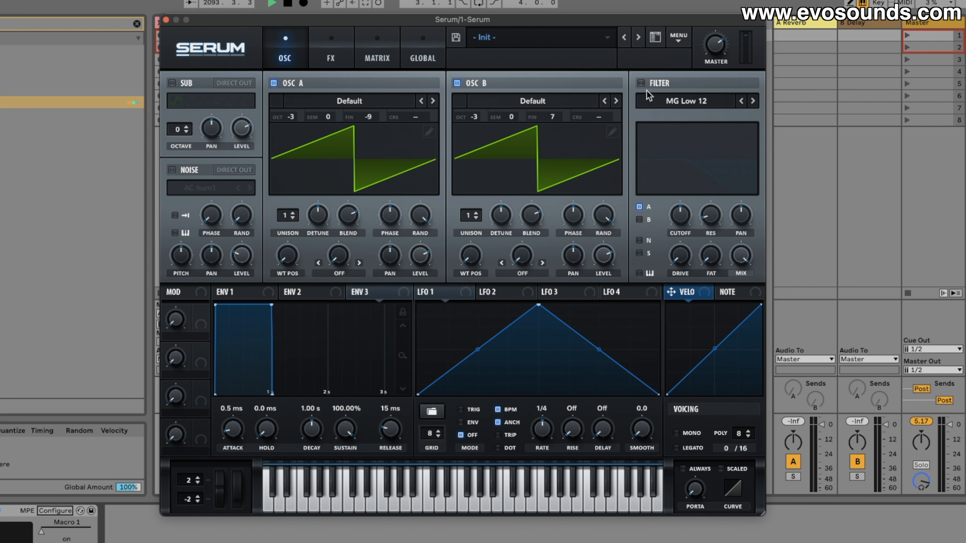
# Adjust the fine tuning of oscillators A and B to detune them against each other.
pyautogui.moveTo(560, 116); pyautogui.dragTo(558, 104)
pyautogui.moveTo(359, 118); pyautogui.dragTo(361, 126)
pyautogui.moveTo(555, 117); pyautogui.dragTo(559, 101)
pyautogui.scroll(3, 544, 111)
pyautogui.moveTo(538, 119); pyautogui.dragTo(551, 105)
# Turn on the Distortion effect with its filter set to PRE, and adjust the filter frequency and drive.
pyautogui.click(330, 55)
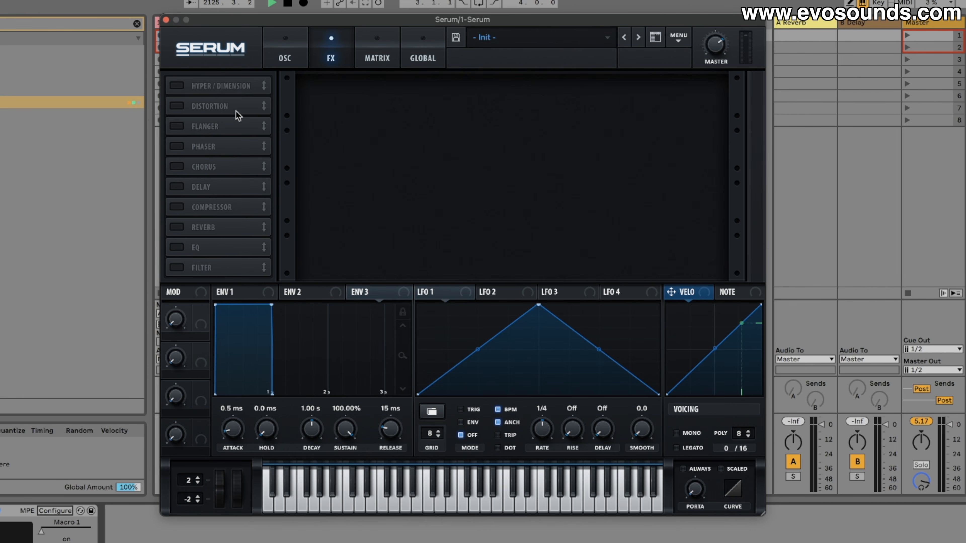
pyautogui.click(176, 107)
pyautogui.click(458, 97)
pyautogui.moveTo(517, 93); pyautogui.dragTo(534, 93)
pyautogui.moveTo(603, 100); pyautogui.dragTo(625, 27)
pyautogui.moveTo(534, 93); pyautogui.dragTo(531, 90)
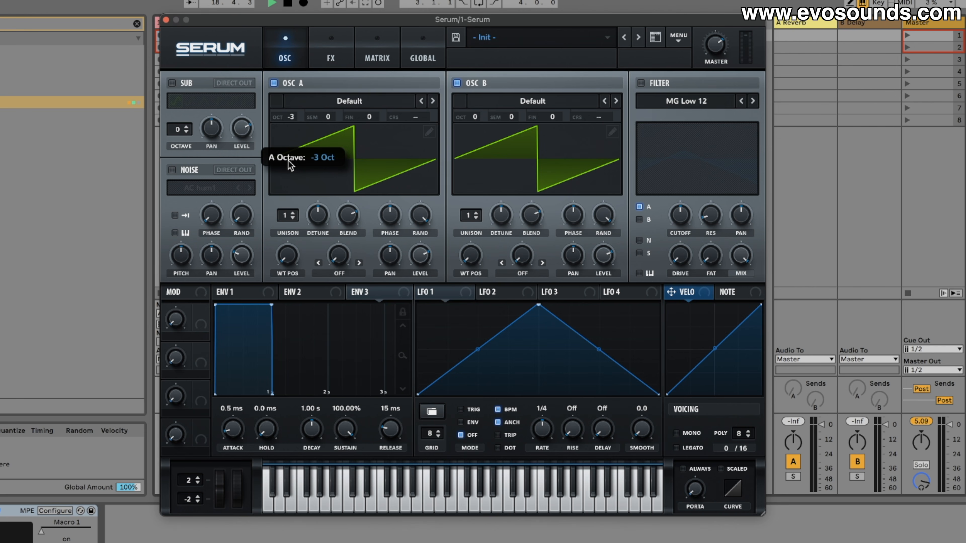
# Set oscillator B's octave to -3 and enable the filter with the Band 12 type.
pyautogui.moveTo(463, 112); pyautogui.dragTo(464, 168)
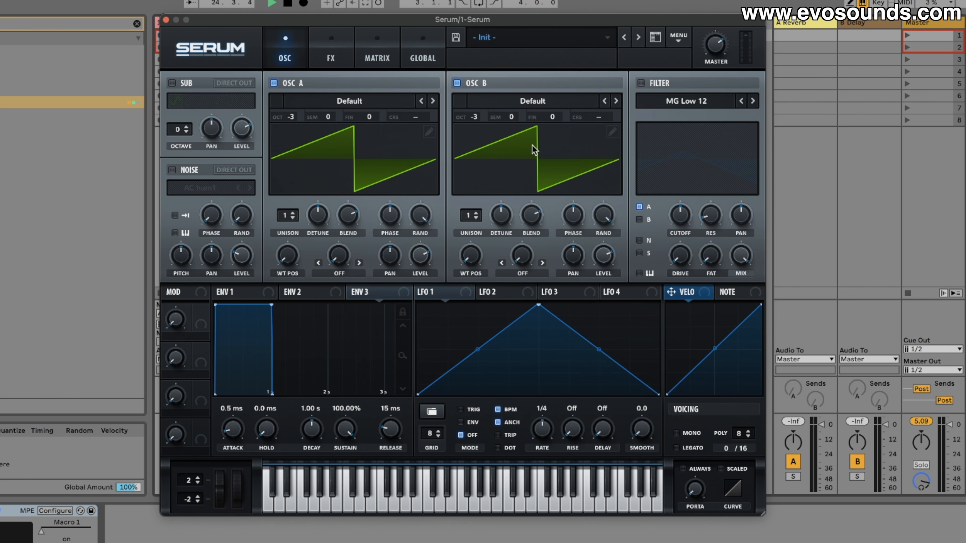
pyautogui.click(640, 83)
pyautogui.click(686, 101)
pyautogui.moveTo(684, 119)
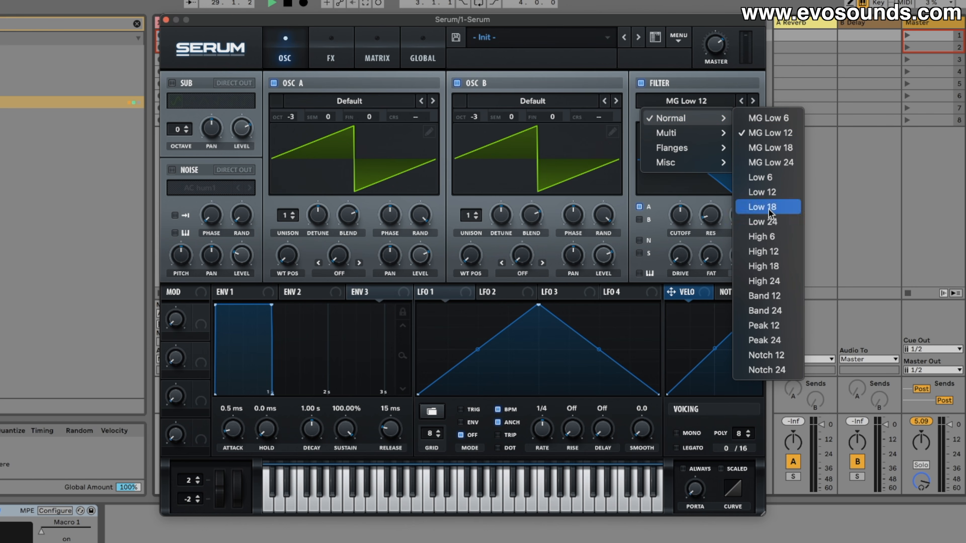
pyautogui.click(769, 295)
# Adjust the Band 12 filter's cutoff, resonance and drive, with oscillators A and B both routed through it.
pyautogui.moveTo(680, 217); pyautogui.dragTo(682, 266)
pyautogui.moveTo(708, 213); pyautogui.dragTo(707, 224)
pyautogui.moveTo(686, 219); pyautogui.dragTo(685, 215)
pyautogui.moveTo(686, 257); pyautogui.dragTo(687, 214)
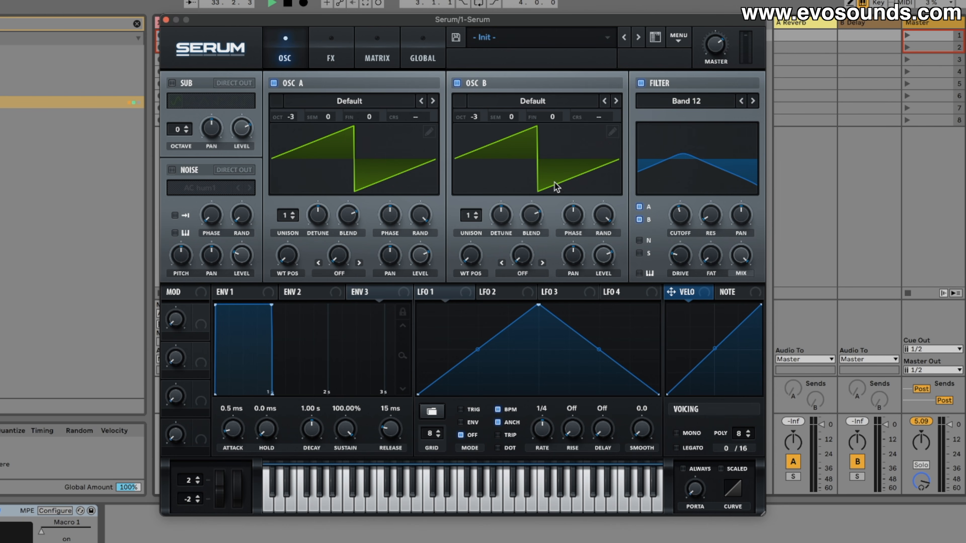
# Detune oscillator A to -8 cents and oscillator B to 3 cents, and enable Mono and Legato voicing.
pyautogui.moveTo(367, 118); pyautogui.dragTo(371, 121)
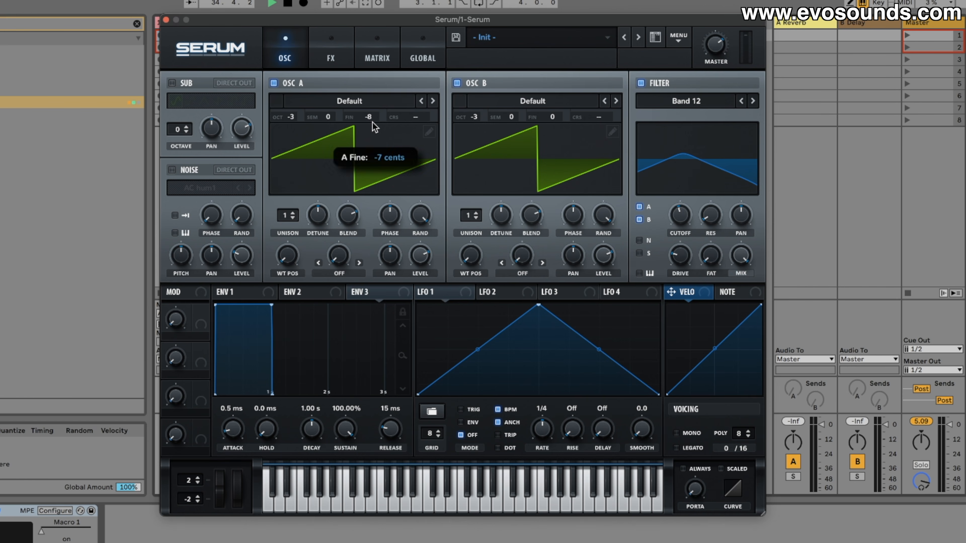
pyautogui.moveTo(537, 120); pyautogui.dragTo(543, 118)
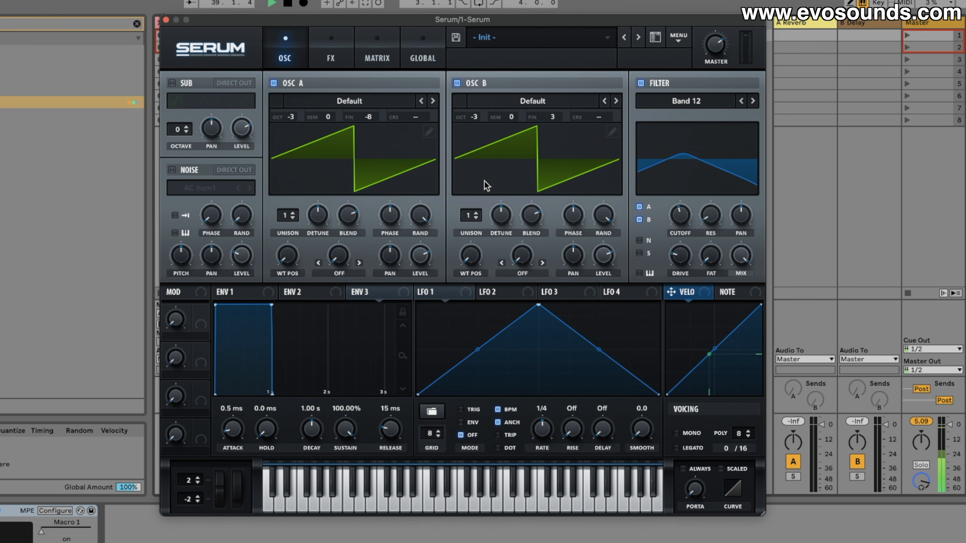
pyautogui.click(686, 435)
pyautogui.click(698, 446)
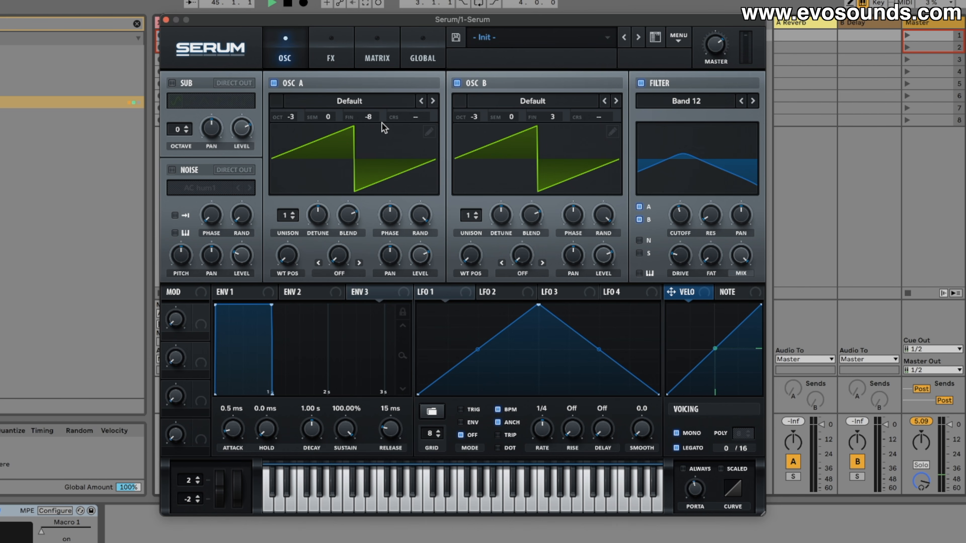
# Set the fine tuning to -1 on oscillator A and 1 on oscillator B, and assign LFO 1 to the filter cutoff.
pyautogui.moveTo(381, 118); pyautogui.dragTo(381, 110)
pyautogui.moveTo(555, 117); pyautogui.dragTo(557, 117)
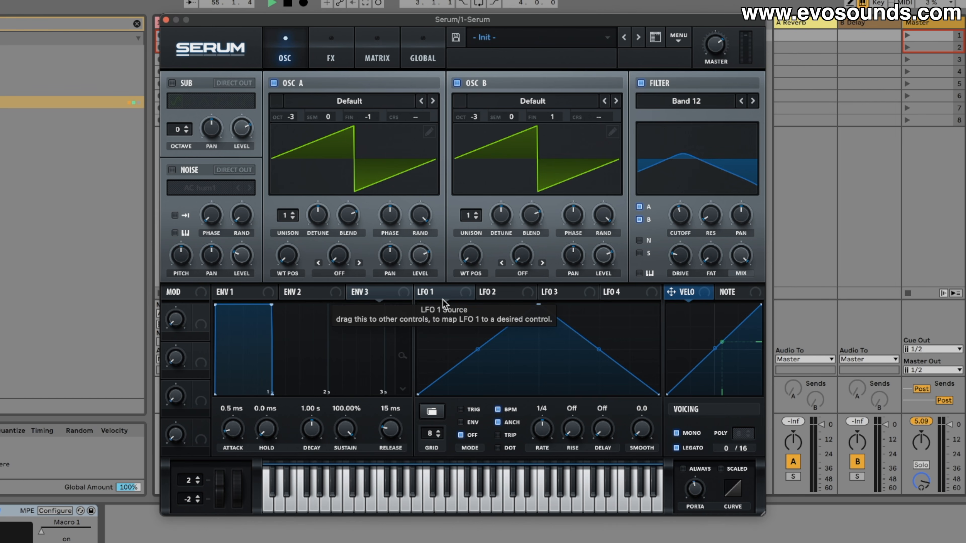
pyautogui.moveTo(422, 292); pyautogui.dragTo(680, 209)
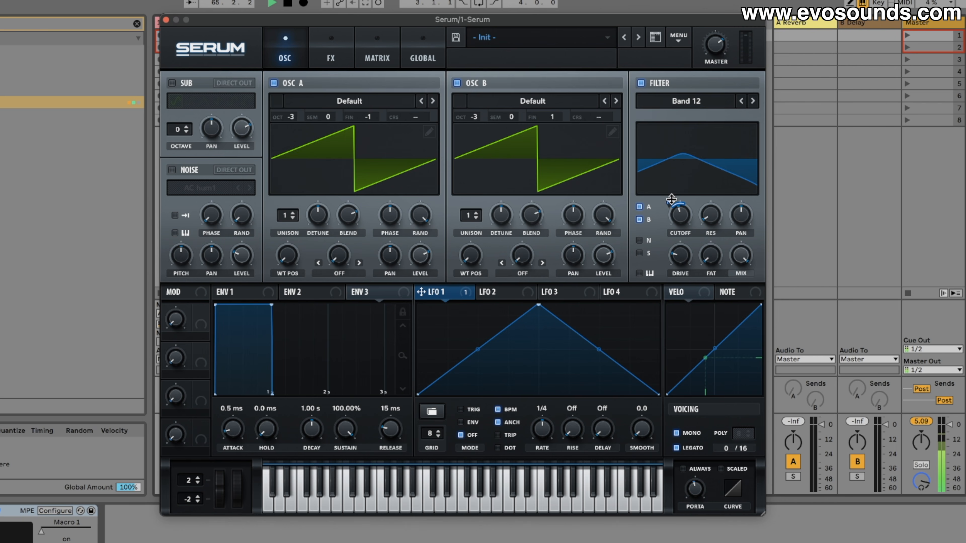
# Turn on the Distortion effect in Tube mode and the Compressor effect in multiband mode.
pyautogui.click(331, 59)
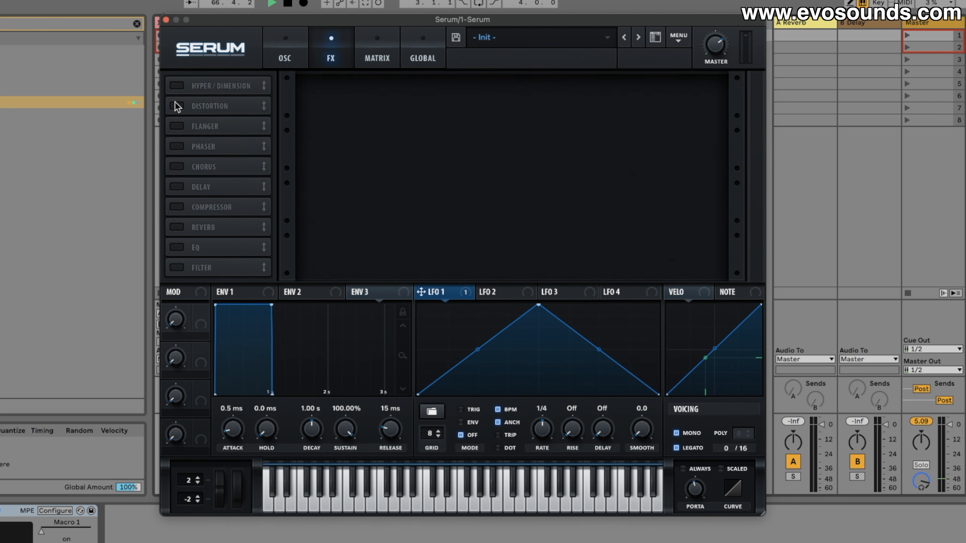
pyautogui.click(176, 105)
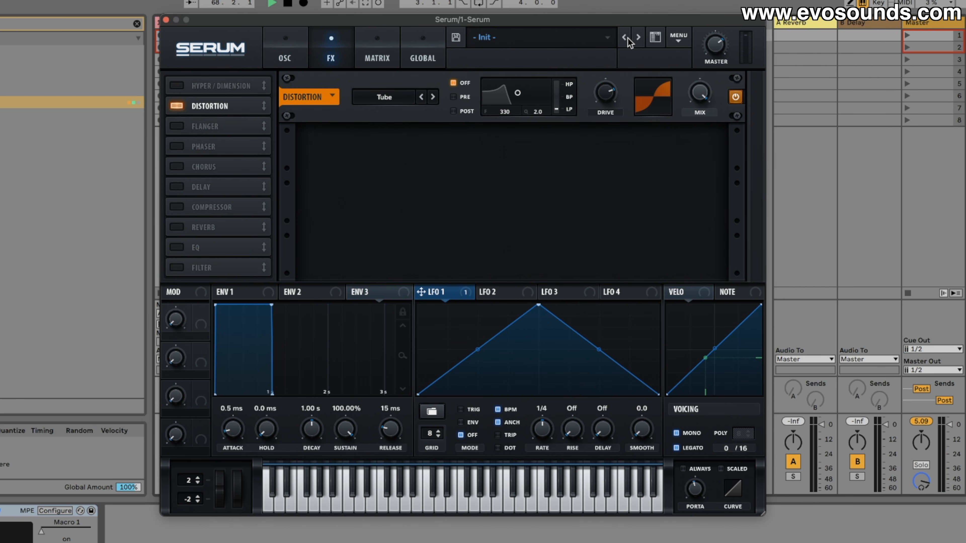
pyautogui.moveTo(610, 80)
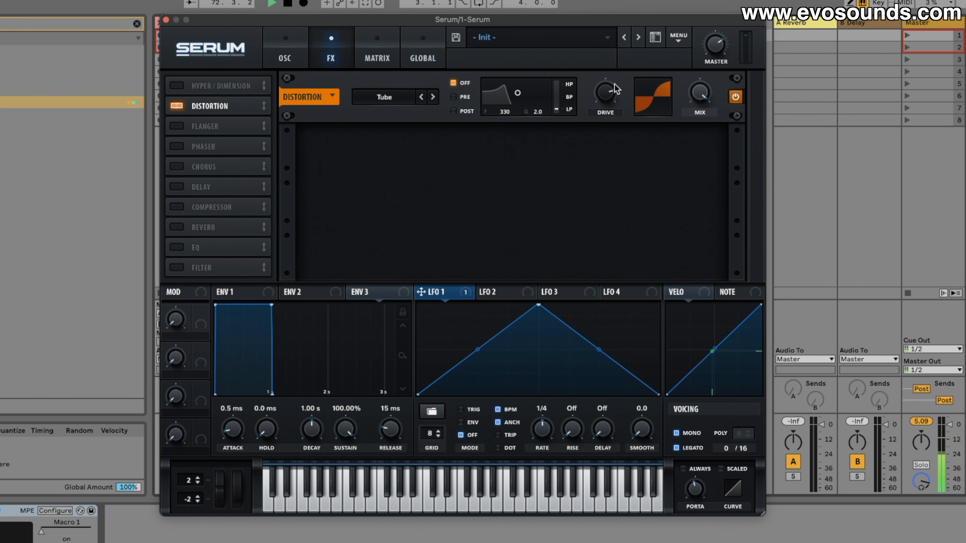
pyautogui.click(181, 208)
pyautogui.click(587, 166)
# Set the distortion's filter to POST as a low-pass at about 13290 Hz with a Q of 0.1.
pyautogui.moveTo(628, 136)
pyautogui.mouseDown()
pyautogui.moveTo(597, 138)
pyautogui.moveTo(617, 138)
pyautogui.mouseUp()
pyautogui.click(455, 111)
pyautogui.moveTo(520, 94); pyautogui.dragTo(539, 106)
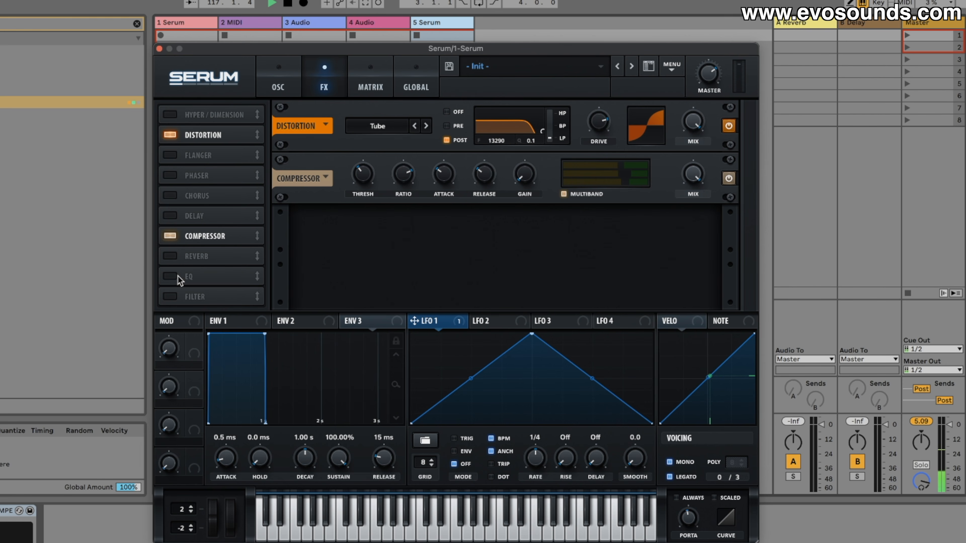
# Turn on the Filter effect, place it directly after Distortion, and set its type to Phs 24-.
pyautogui.click(197, 299)
pyautogui.moveTo(198, 299); pyautogui.dragTo(216, 158)
pyautogui.click(348, 184)
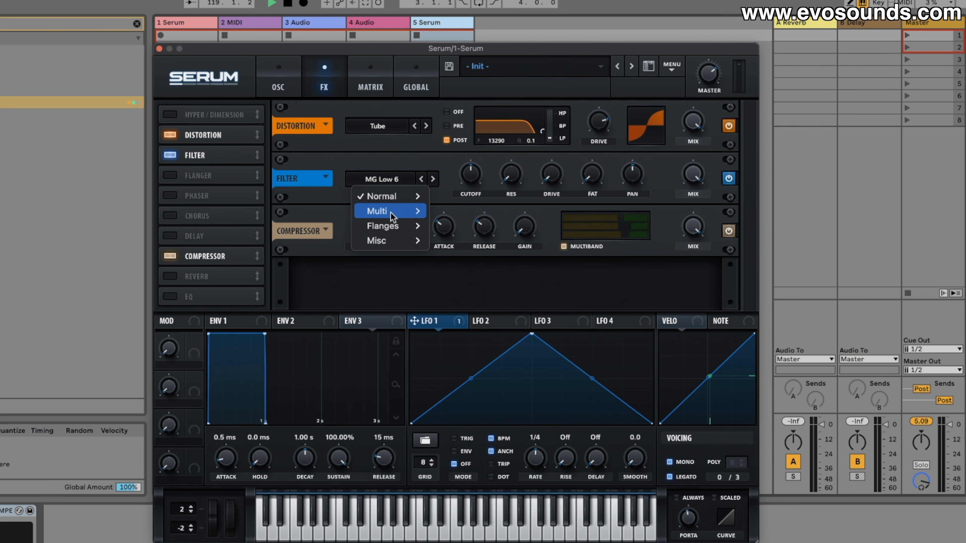
pyautogui.moveTo(403, 226)
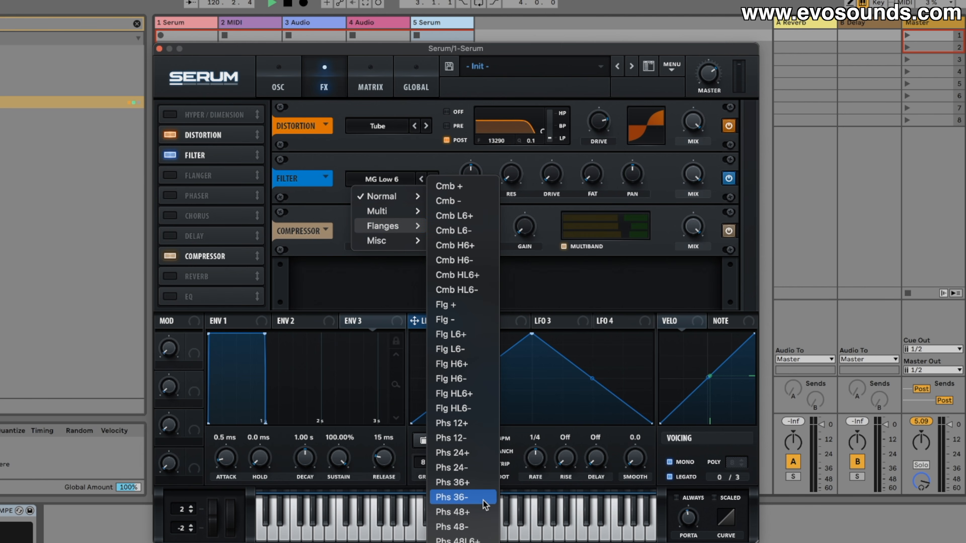
pyautogui.click(471, 468)
# Adjust the Filter effect's cutoff and drive, and assign LFO 2 to its cutoff.
pyautogui.moveTo(475, 178)
pyautogui.mouseDown()
pyautogui.moveTo(467, 195)
pyautogui.moveTo(458, 170)
pyautogui.mouseUp()
pyautogui.moveTo(557, 181); pyautogui.dragTo(483, 158)
pyautogui.moveTo(476, 321); pyautogui.dragTo(461, 190)
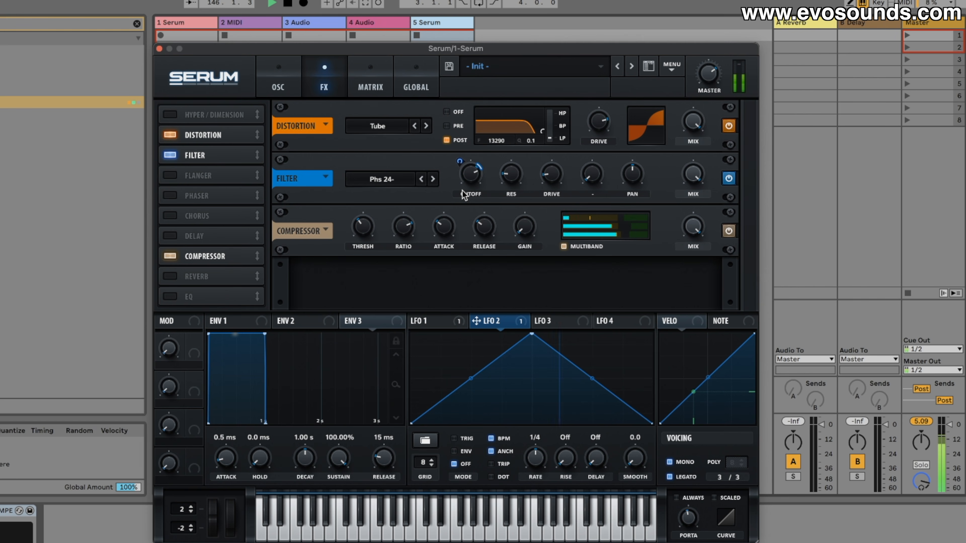
# Raise the Filter effect's cutoff, lower its mix, and add the Delay effect after the Compressor.
pyautogui.moveTo(471, 179); pyautogui.dragTo(478, 169)
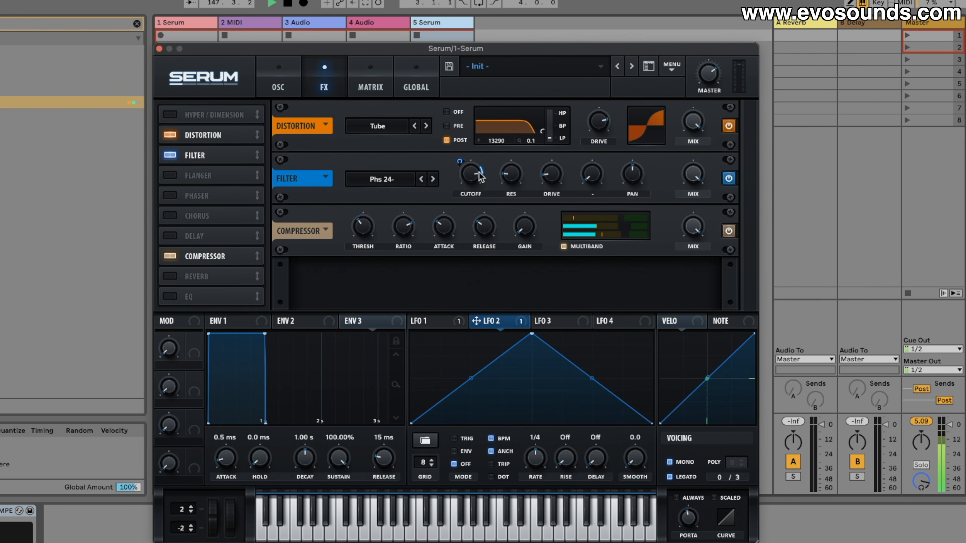
pyautogui.moveTo(687, 181); pyautogui.dragTo(669, 243)
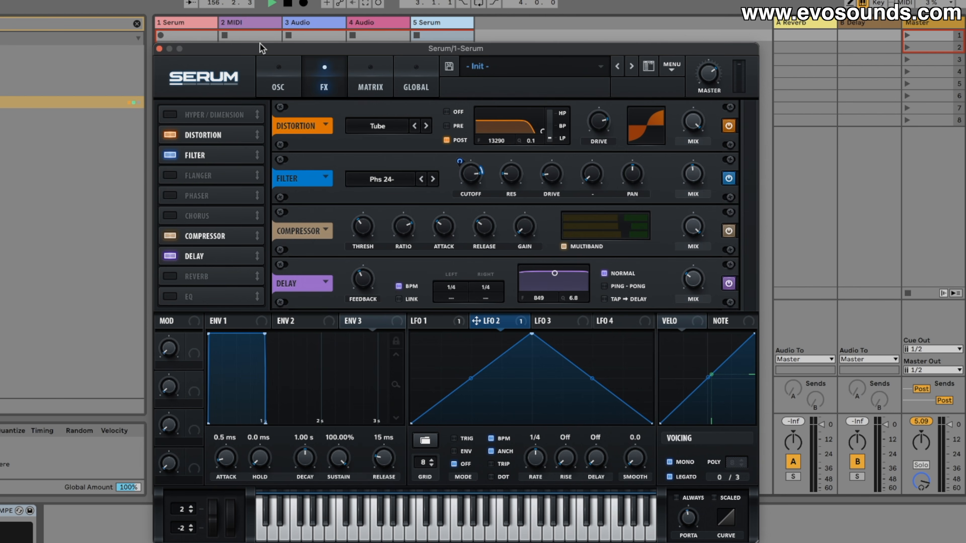
# Enable the sub oscillator with Direct Out, octave -3 and the second waveform, and return to the effects.
pyautogui.click(277, 82)
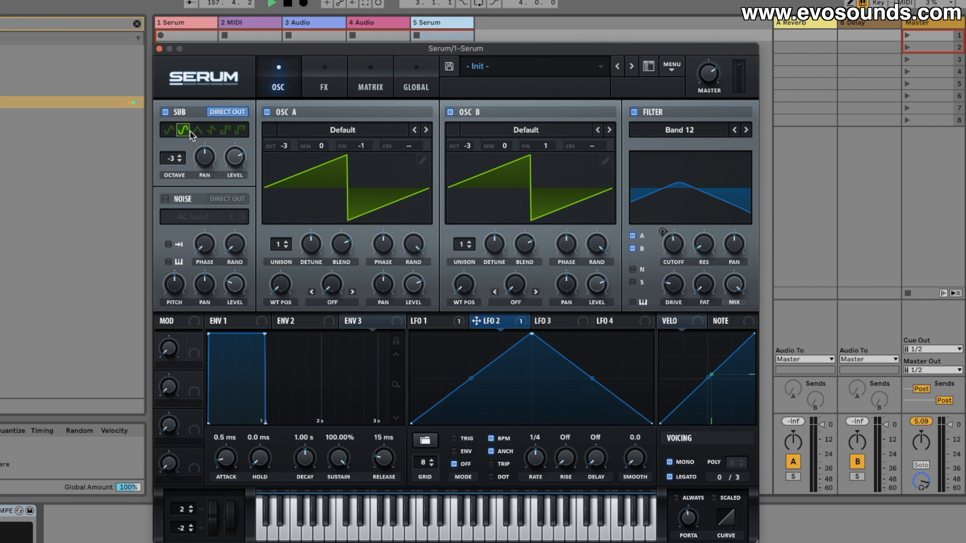
pyautogui.click(322, 88)
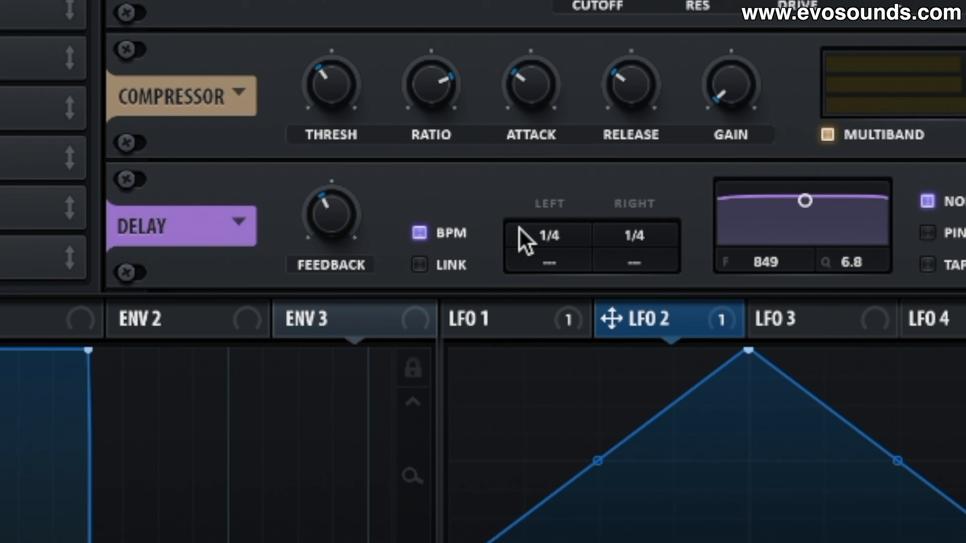
# Unsync the Delay from the tempo, set its left time to 1.00 and right time to 11.19, and adjust its mix.
pyautogui.click(420, 232)
pyautogui.moveTo(548, 239); pyautogui.dragTo(448, 527)
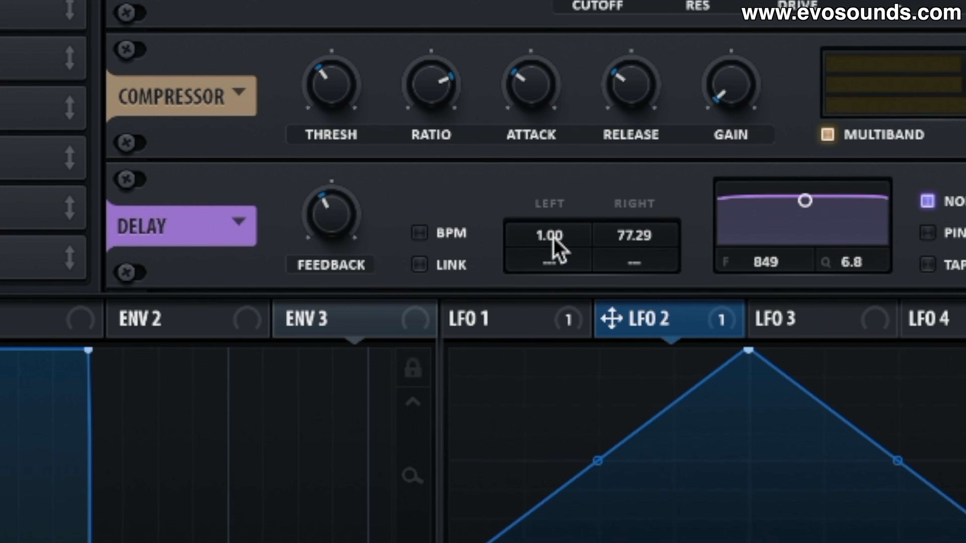
pyautogui.moveTo(611, 241); pyautogui.dragTo(604, 343)
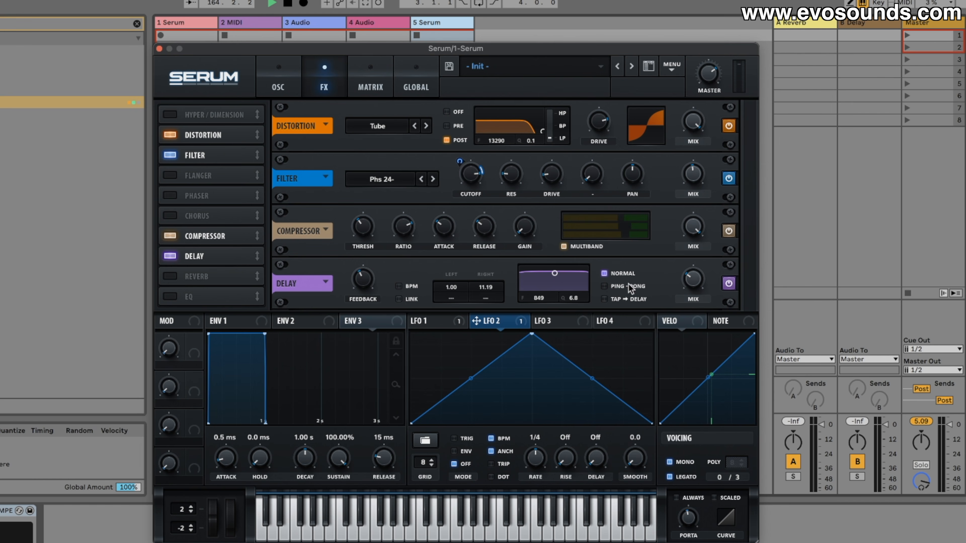
pyautogui.moveTo(693, 279); pyautogui.dragTo(740, 164)
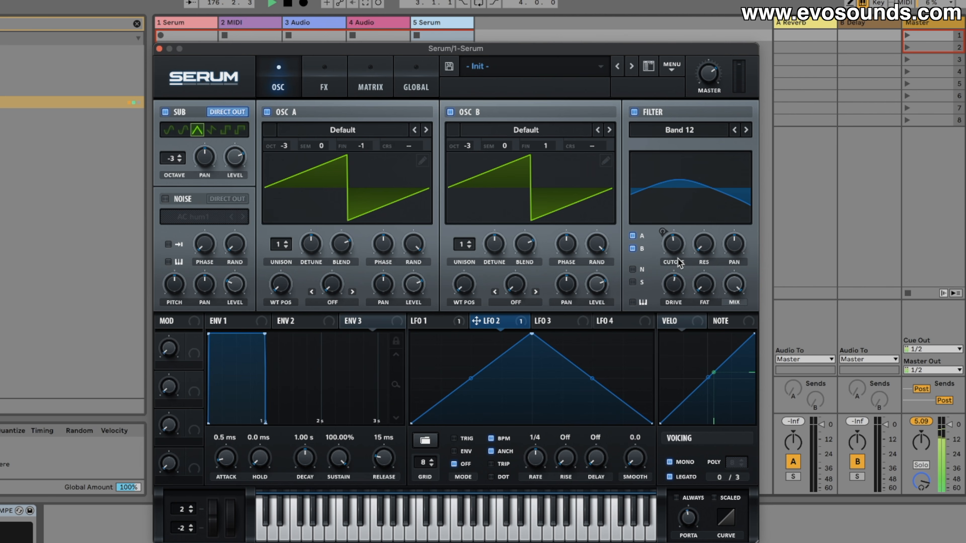
# Widen the detuning by setting oscillator A's fine tune to -9 and oscillator B's to 26.
pyautogui.moveTo(368, 151)
pyautogui.moveTo(571, 147); pyautogui.dragTo(560, 129)
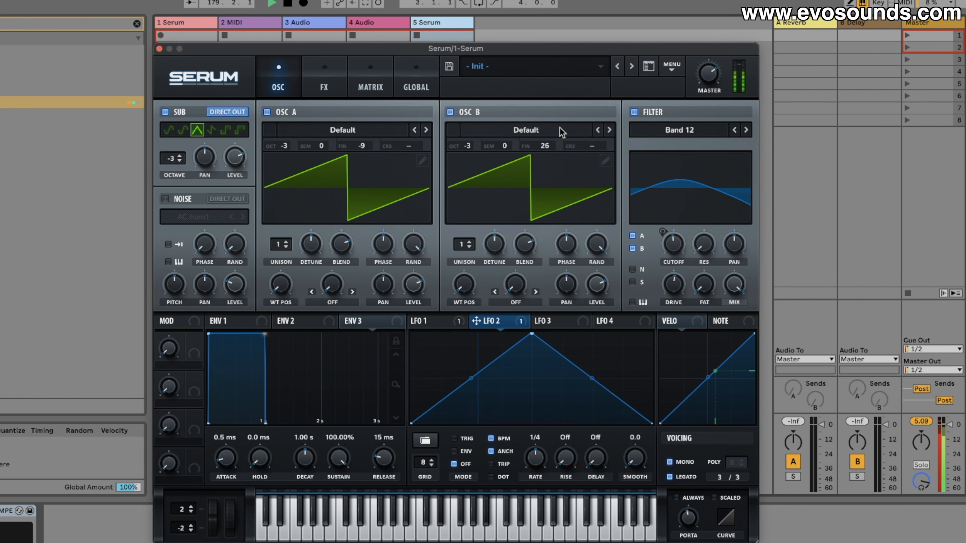
pyautogui.moveTo(699, 207); pyautogui.dragTo(701, 190)
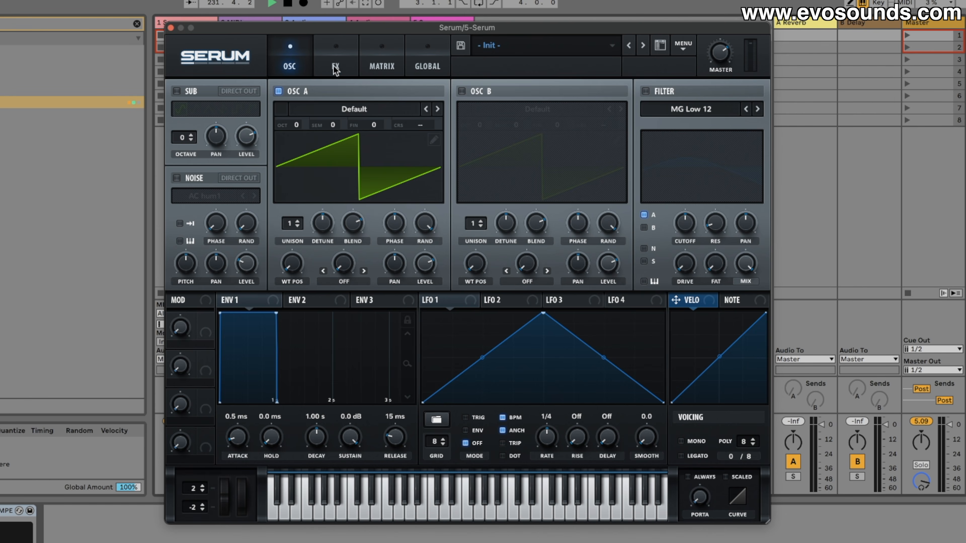
# Reset the Serum instance on track 5 to the initial preset.
pyautogui.click(334, 66)
pyautogui.click(305, 62)
pyautogui.click(686, 48)
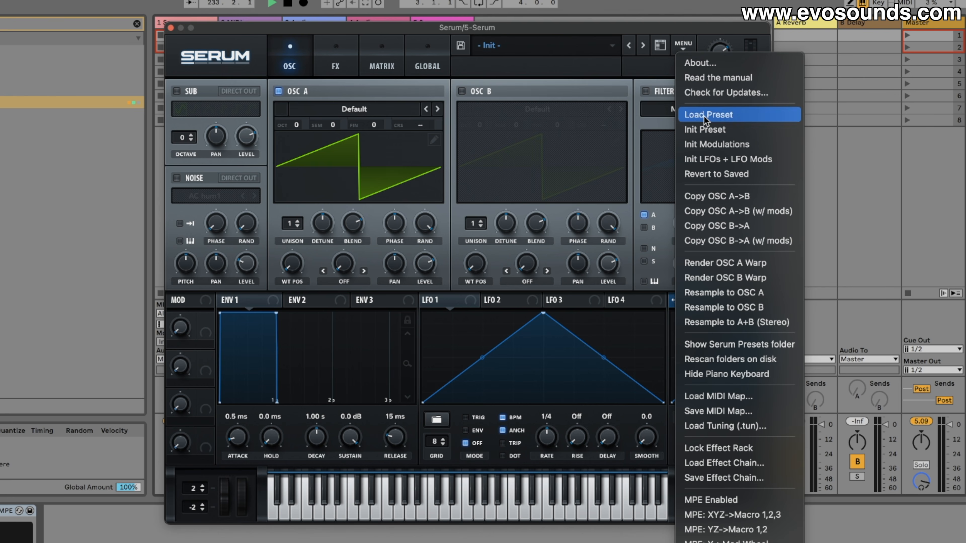
pyautogui.click(703, 129)
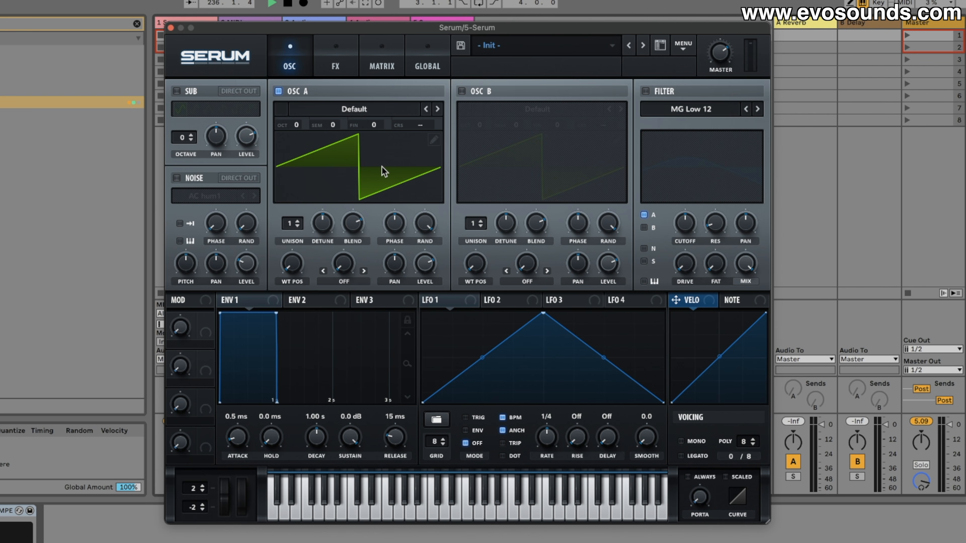
# Turn on the EQ effect, place it directly below Hyper/Dimension, and give its low band a bell-shaped cut.
pyautogui.click(355, 69)
pyautogui.click(181, 255)
pyautogui.moveTo(220, 259); pyautogui.dragTo(277, 114)
pyautogui.click(475, 105)
pyautogui.moveTo(447, 104); pyautogui.dragTo(413, 111)
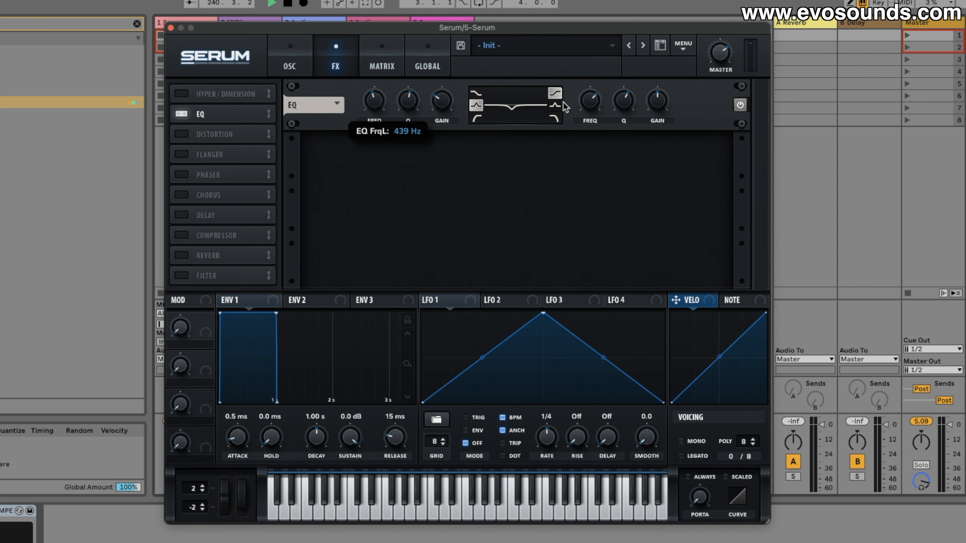
# Switch the EQ's high band to a bell shape and adjust its Q and frequency.
pyautogui.click(555, 105)
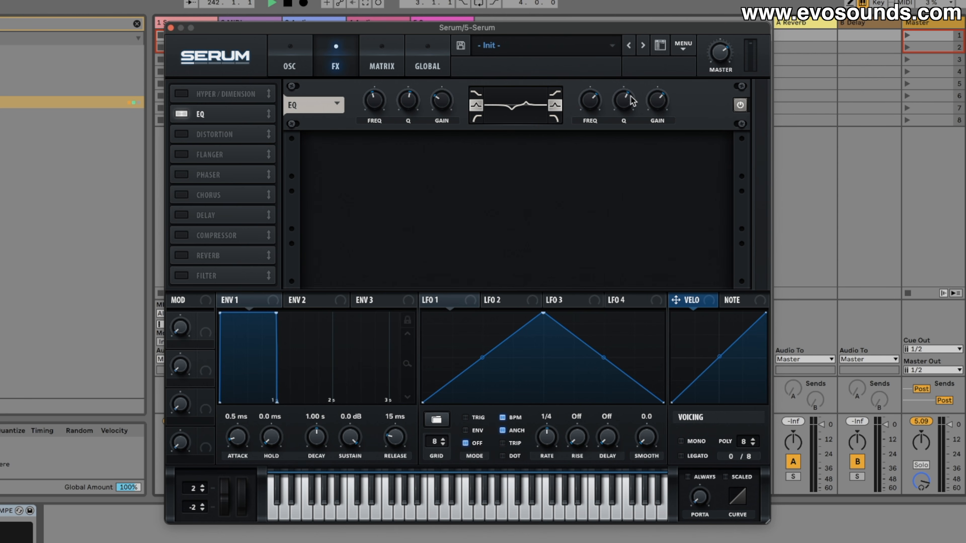
pyautogui.moveTo(618, 111); pyautogui.dragTo(617, 115)
pyautogui.moveTo(597, 101); pyautogui.dragTo(597, 107)
# Assign LFO 1 to both EQ band frequencies and readjust the Q and gain of the bands.
pyautogui.moveTo(460, 300); pyautogui.dragTo(585, 94)
pyautogui.moveTo(448, 307); pyautogui.dragTo(364, 109)
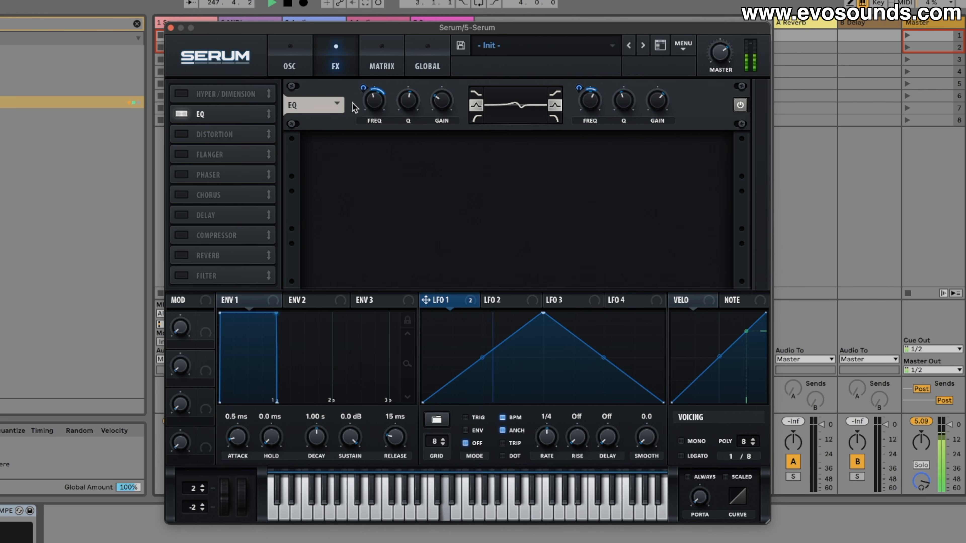
pyautogui.moveTo(657, 101); pyautogui.dragTo(623, 97)
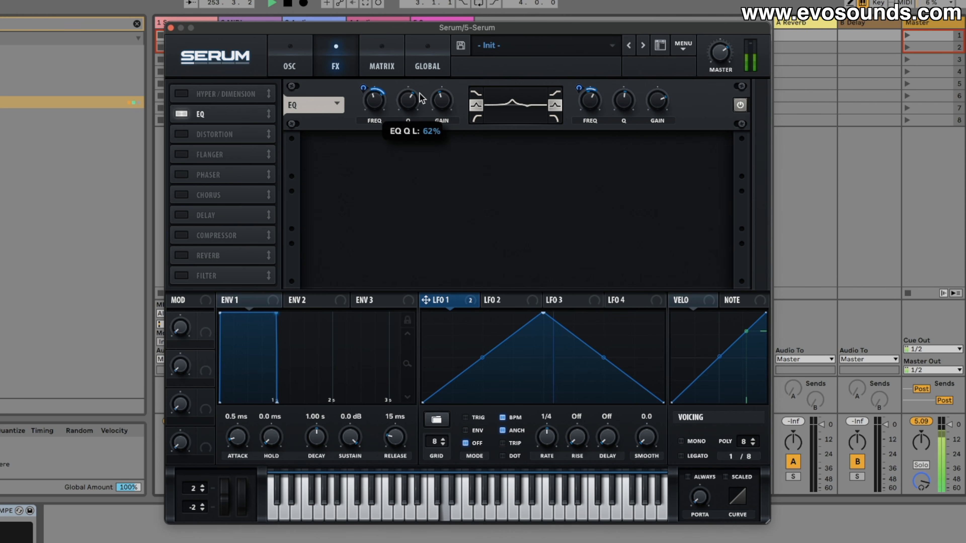
pyautogui.moveTo(442, 99); pyautogui.dragTo(438, 119)
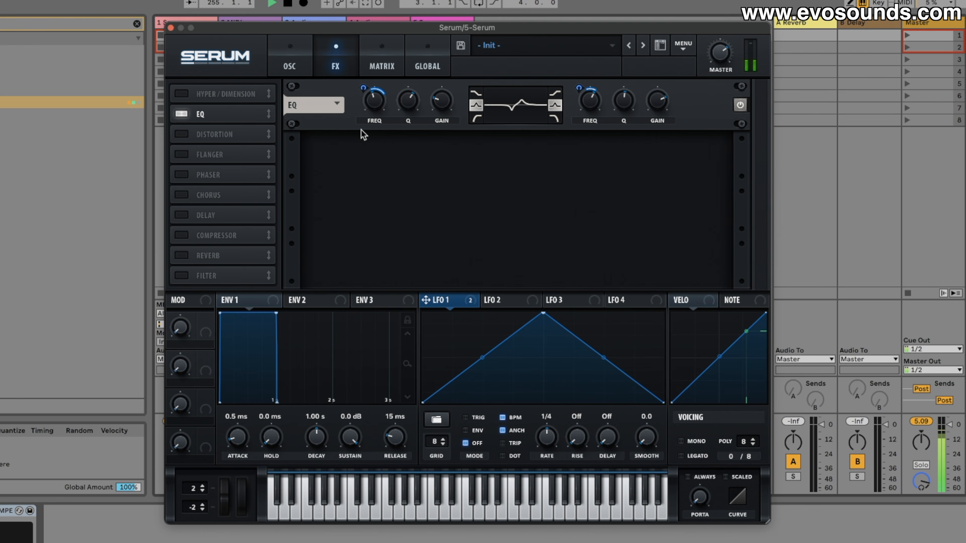
# Set oscillator A to octave -3 and turn on Tube distortion with its drive at about 92%.
pyautogui.click(275, 76)
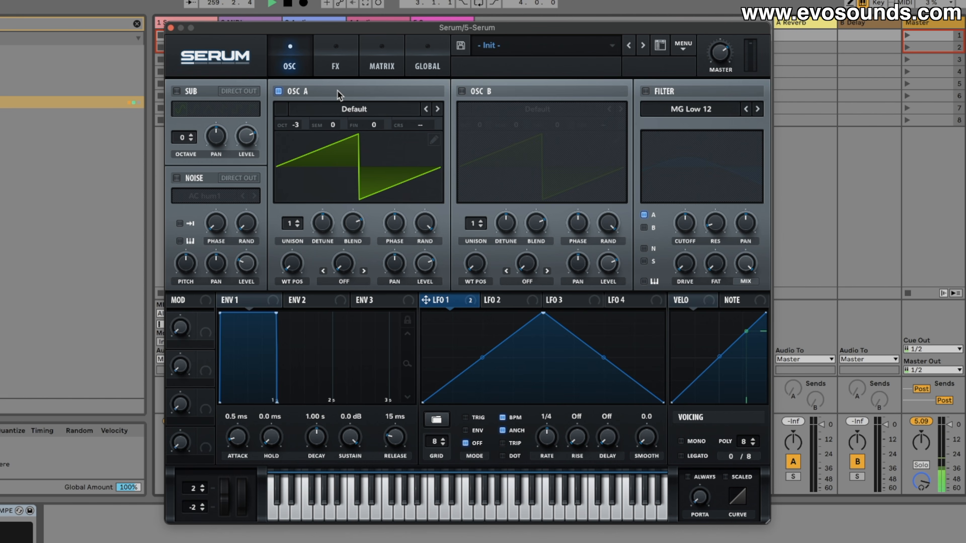
pyautogui.click(325, 54)
pyautogui.click(182, 135)
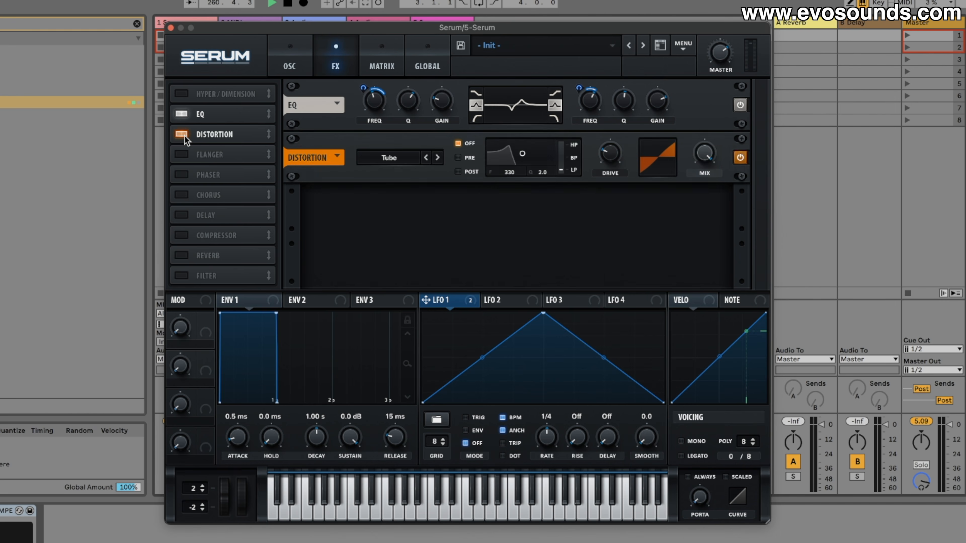
pyautogui.moveTo(609, 159); pyautogui.dragTo(626, 83)
pyautogui.moveTo(600, 155)
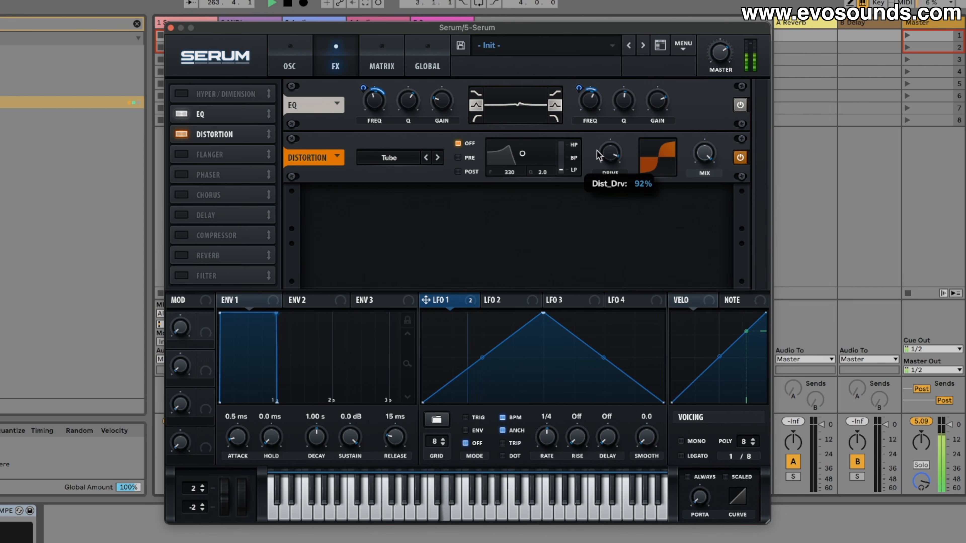
# Load the Spectral wavetable Scout [SN] into oscillator A.
pyautogui.click(289, 66)
pyautogui.click(361, 110)
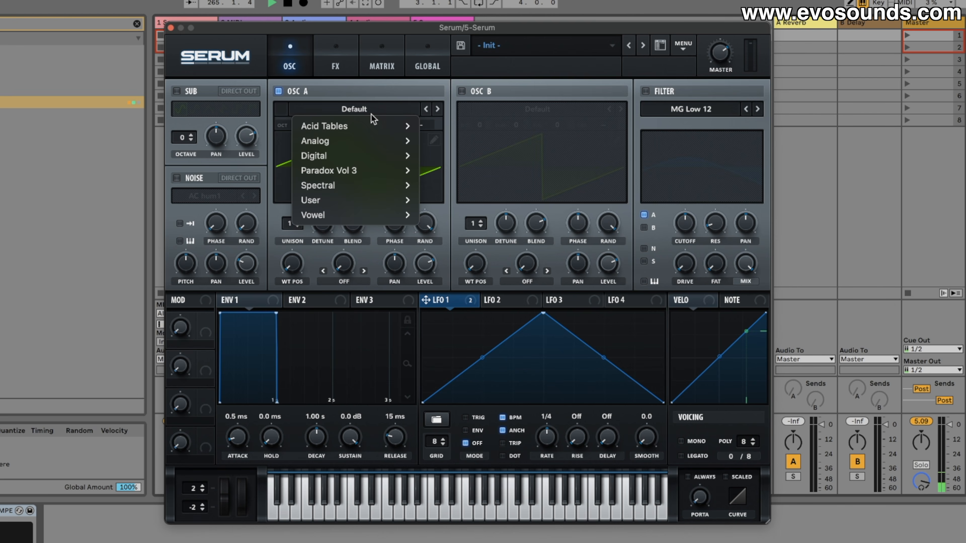
pyautogui.moveTo(382, 186)
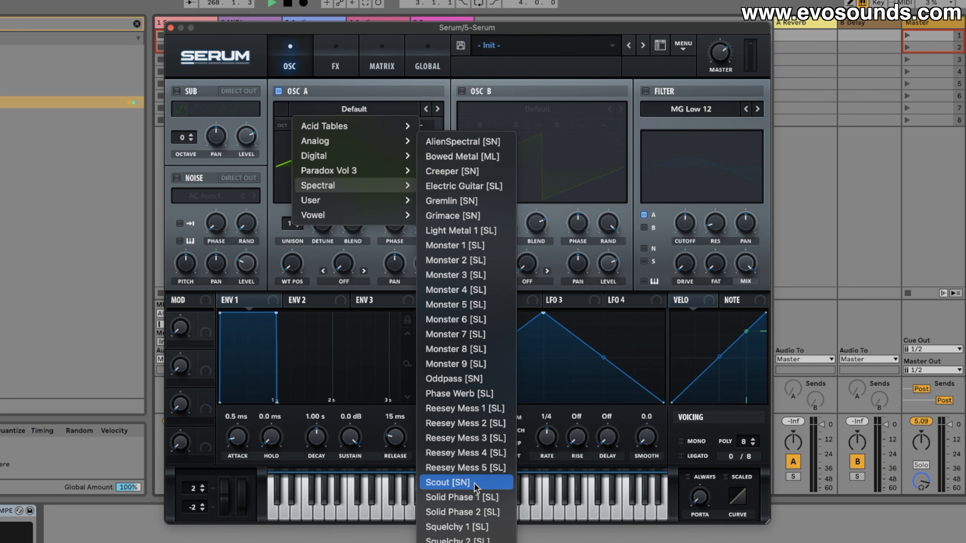
pyautogui.click(456, 483)
# Load the wavetable 17-Digi Cook II from the user's Massive Wavetables, M4-Digital-Hybrid folder, into oscillator A.
pyautogui.click(343, 109)
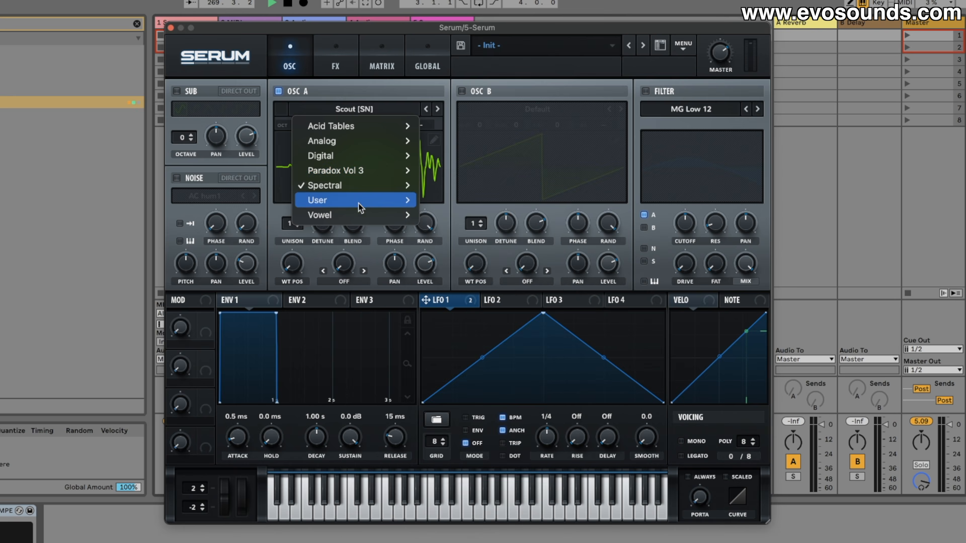
pyautogui.moveTo(360, 208)
pyautogui.moveTo(478, 404)
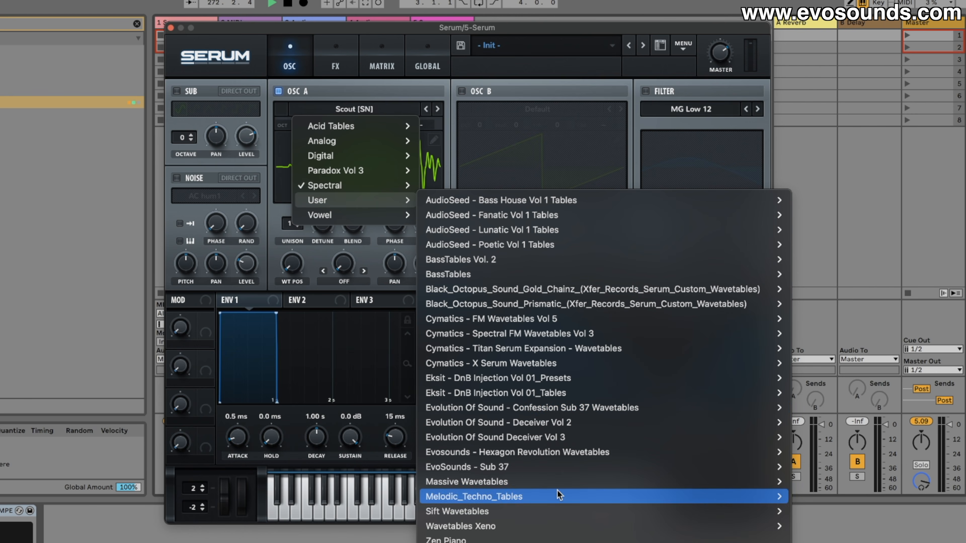
pyautogui.moveTo(479, 484)
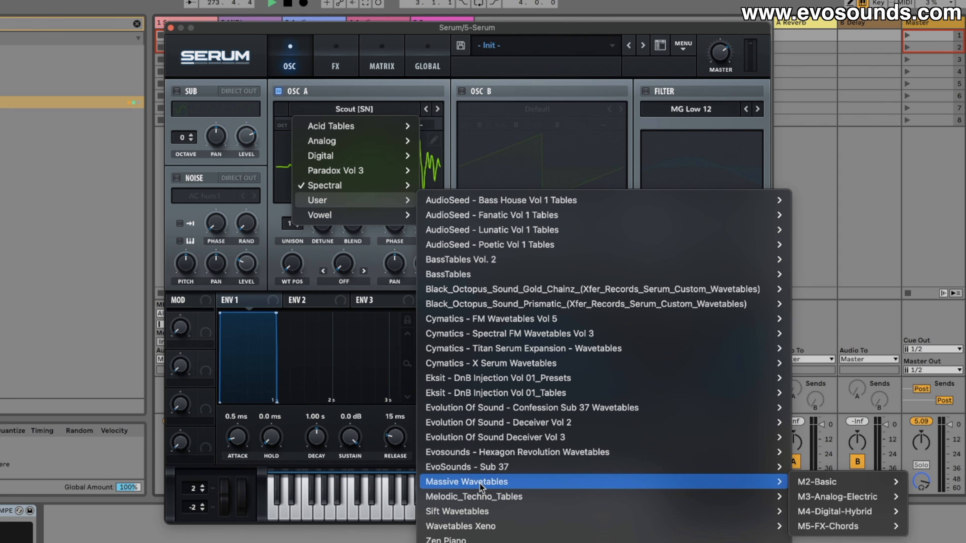
pyautogui.moveTo(841, 511)
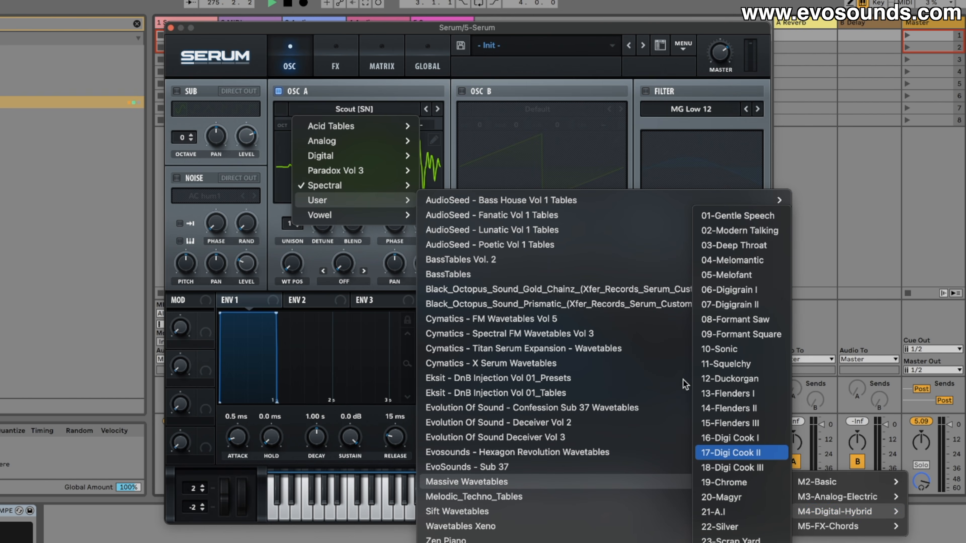
pyautogui.click(757, 452)
# Assign LFO 1 to oscillator A's wavetable position and level, and reshape it with an earlier peak and a curved fall.
pyautogui.moveTo(384, 272); pyautogui.dragTo(286, 263)
pyautogui.moveTo(424, 263); pyautogui.dragTo(461, 307)
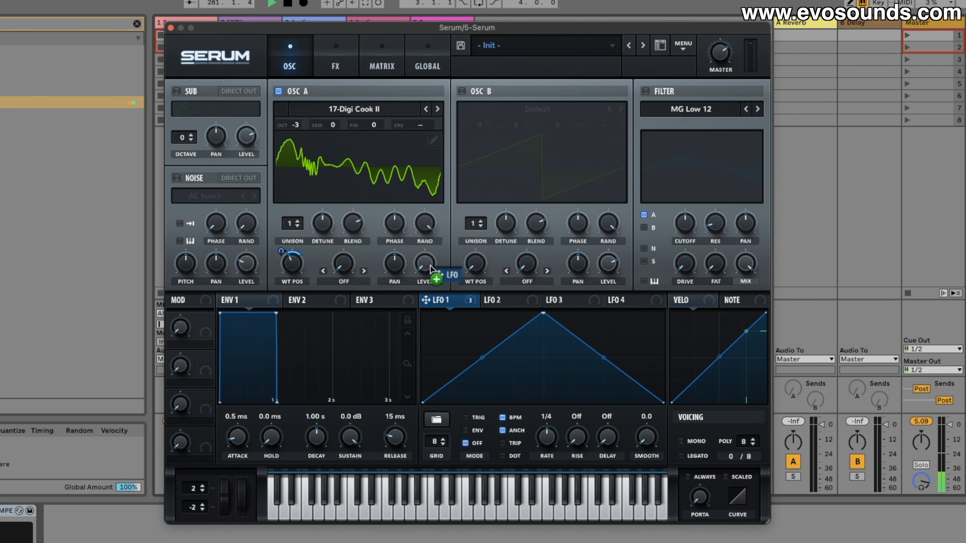
pyautogui.moveTo(431, 270); pyautogui.dragTo(428, 267)
pyautogui.moveTo(543, 313); pyautogui.dragTo(468, 308)
pyautogui.moveTo(562, 357); pyautogui.dragTo(562, 373)
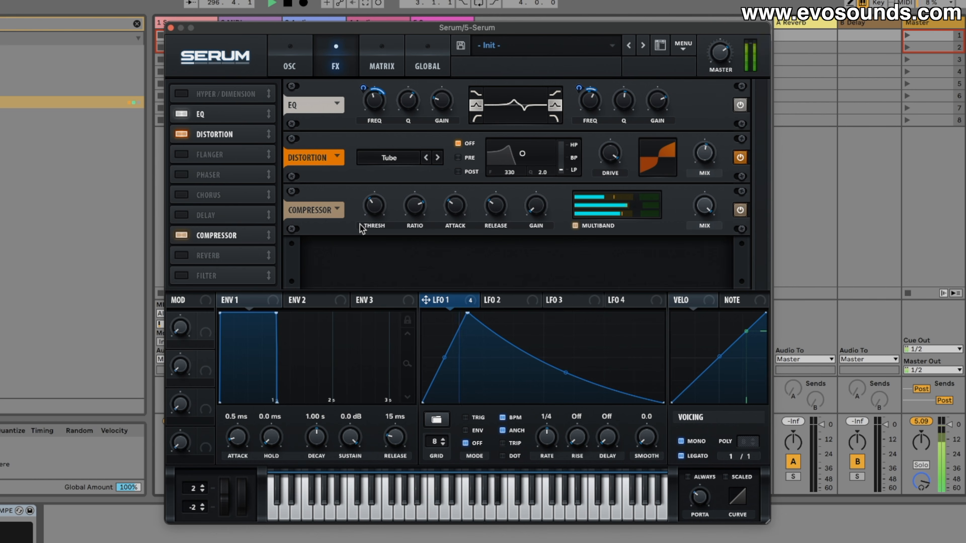
pyautogui.moveTo(642, 197)
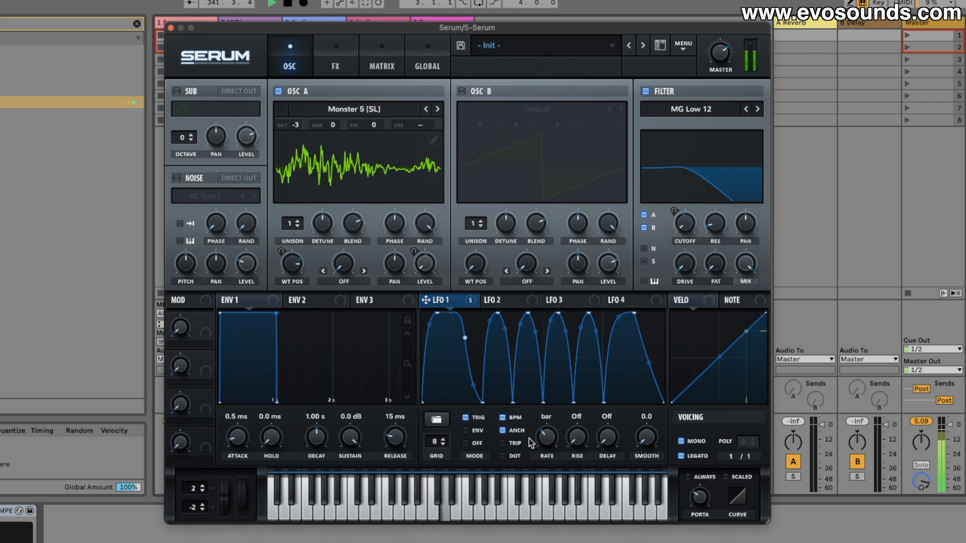
# Set oscillator A's warp mode to FM (From B) and enable oscillator B.
pyautogui.click(526, 281)
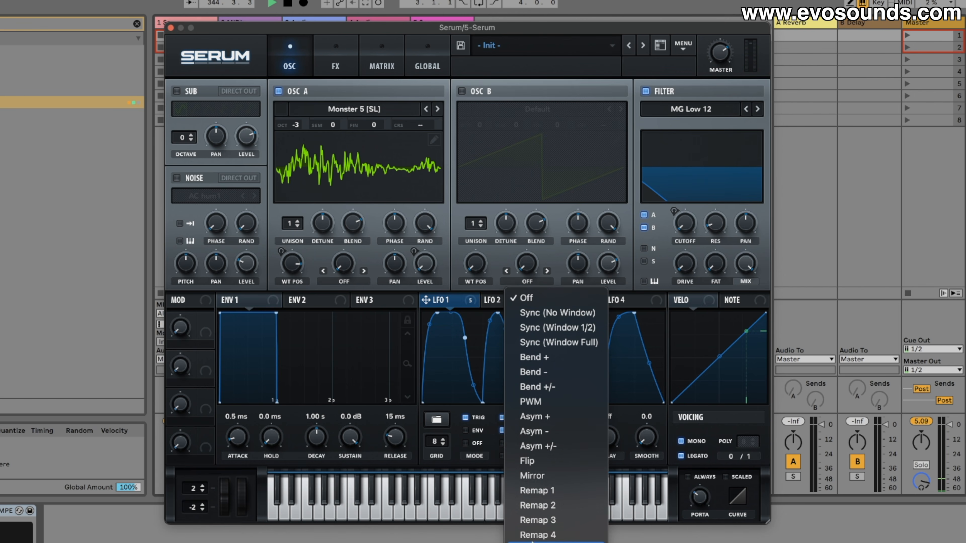
pyautogui.click(359, 283)
pyautogui.click(357, 280)
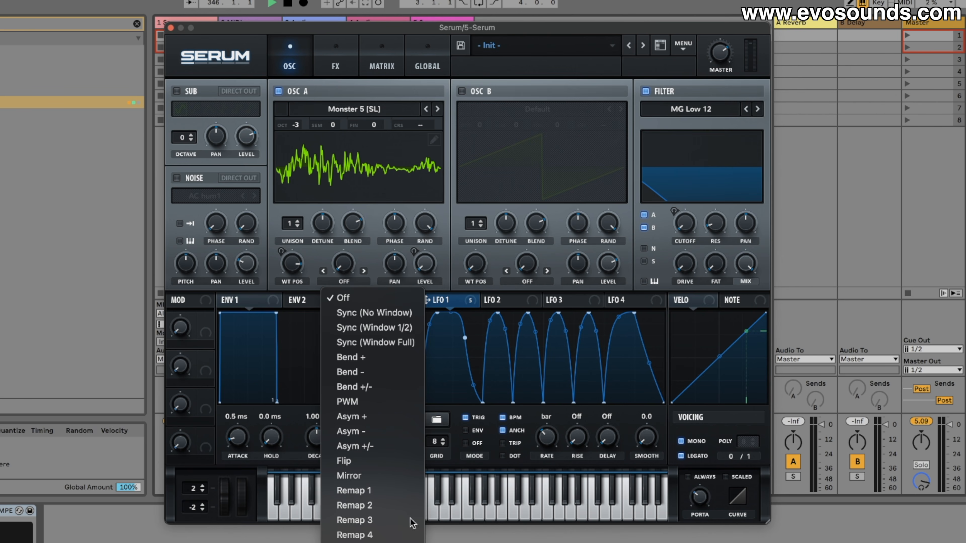
pyautogui.click(361, 267)
pyautogui.click(512, 90)
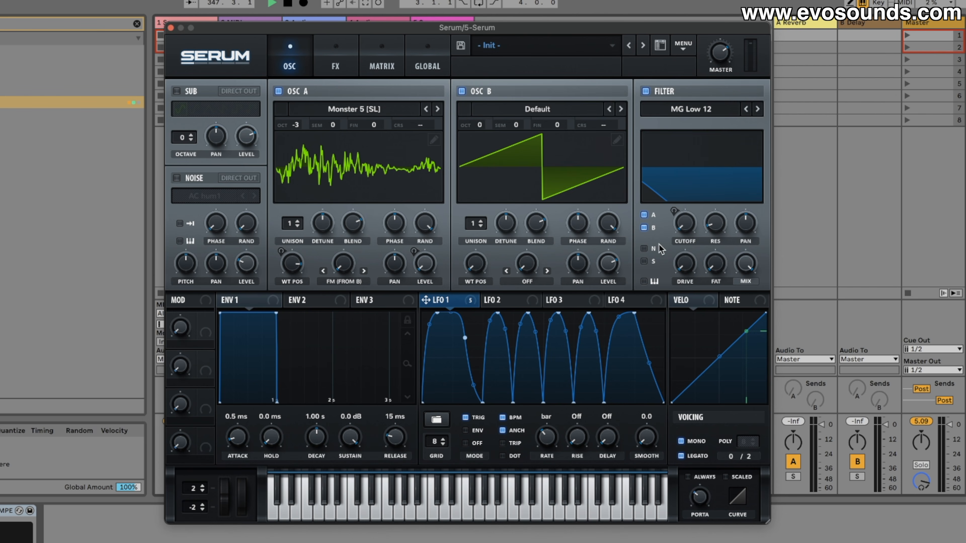
# Load the Analog wavetable Jno into oscillator B.
pyautogui.click(547, 109)
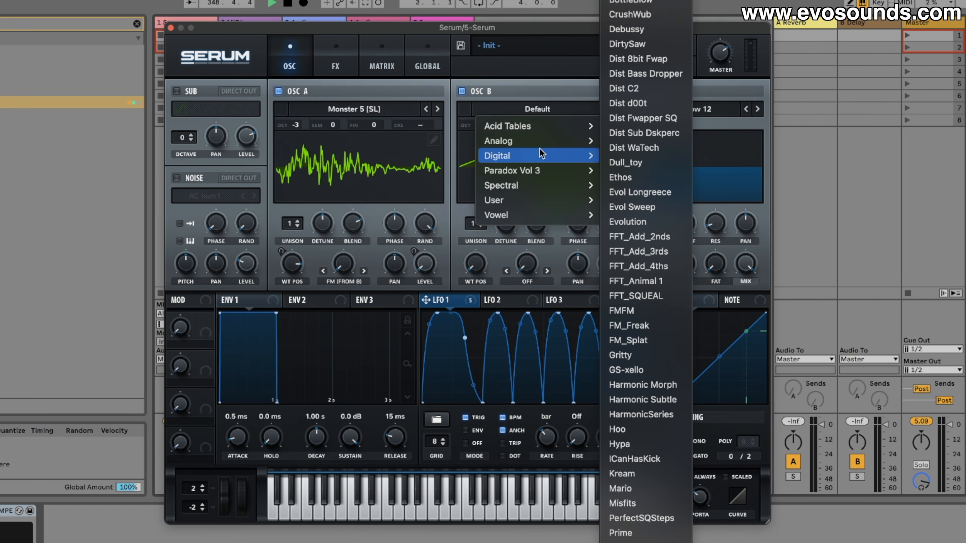
pyautogui.moveTo(585, 143)
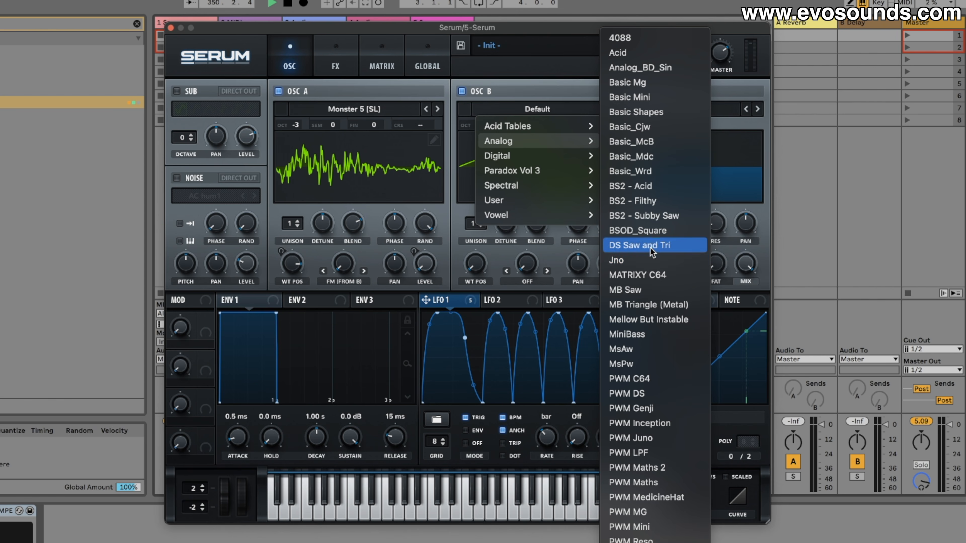
pyautogui.click(640, 255)
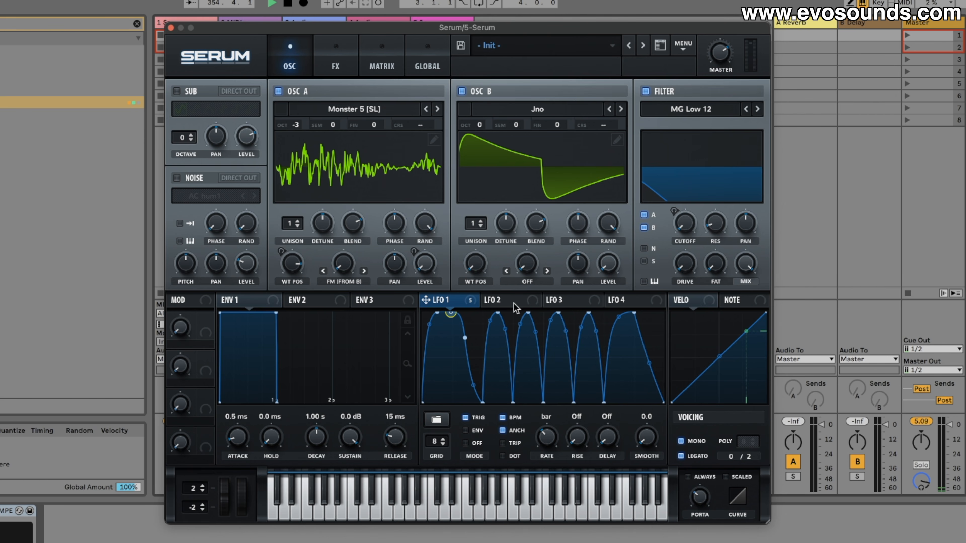
# Assign LFO 2 to oscillator A's FM amount and shape it as a one-bar rising ramp in ENV mode.
pyautogui.moveTo(488, 299); pyautogui.dragTo(471, 307)
pyautogui.moveTo(345, 264); pyautogui.dragTo(344, 264)
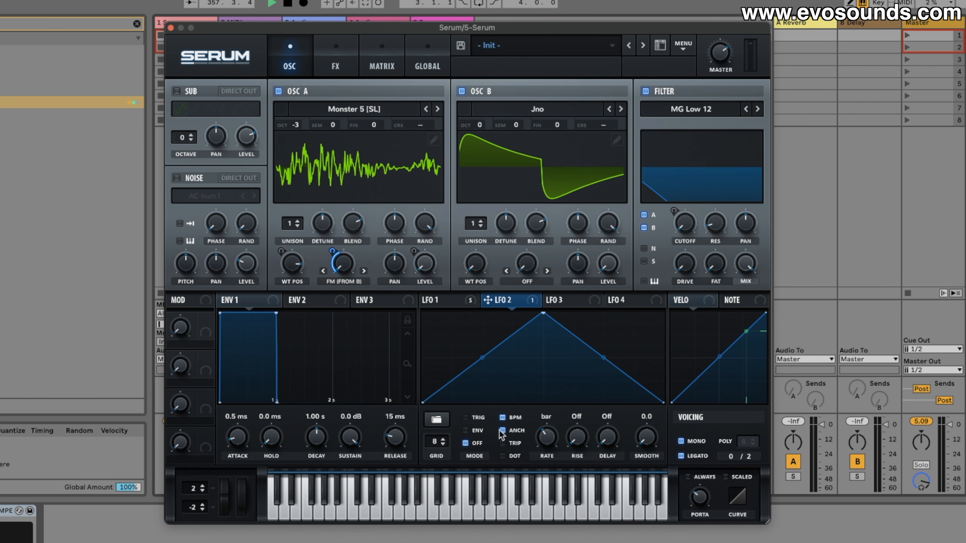
pyautogui.moveTo(543, 313); pyautogui.dragTo(663, 312)
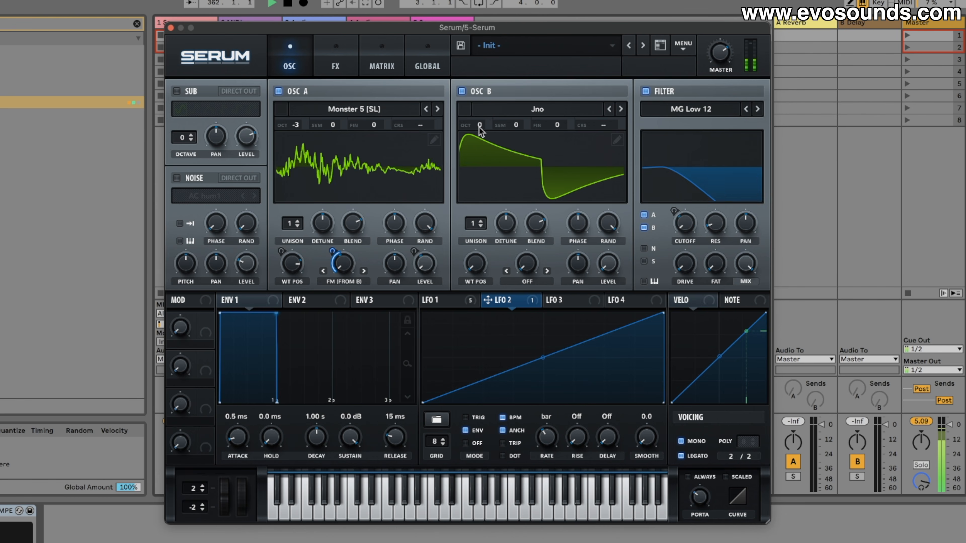
# Readjust the gains of both EQ bands, deepening the low-band cut.
pyautogui.click(348, 47)
pyautogui.moveTo(657, 101); pyautogui.dragTo(652, 133)
pyautogui.moveTo(441, 101); pyautogui.dragTo(435, 133)
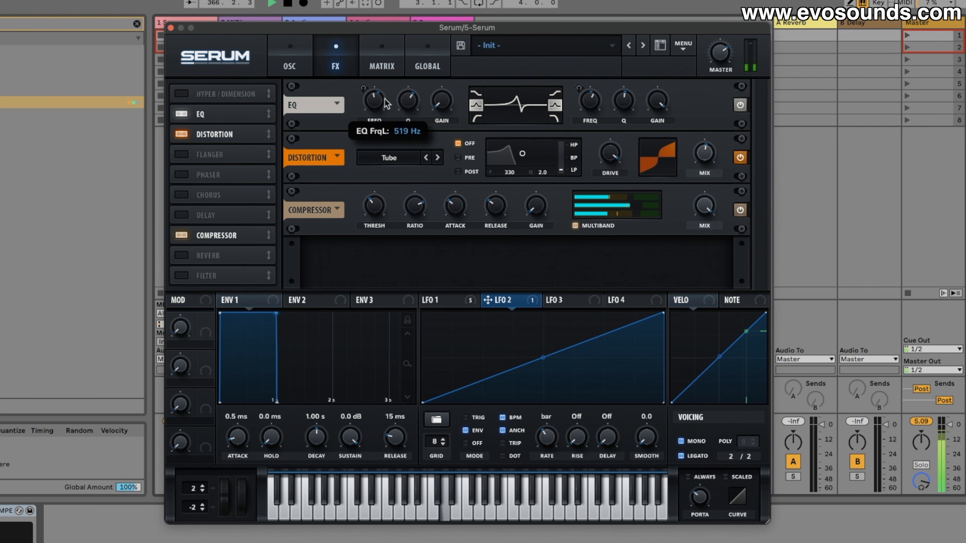
# Change the oscillator filter type to MG Low 6.
pyautogui.click(289, 64)
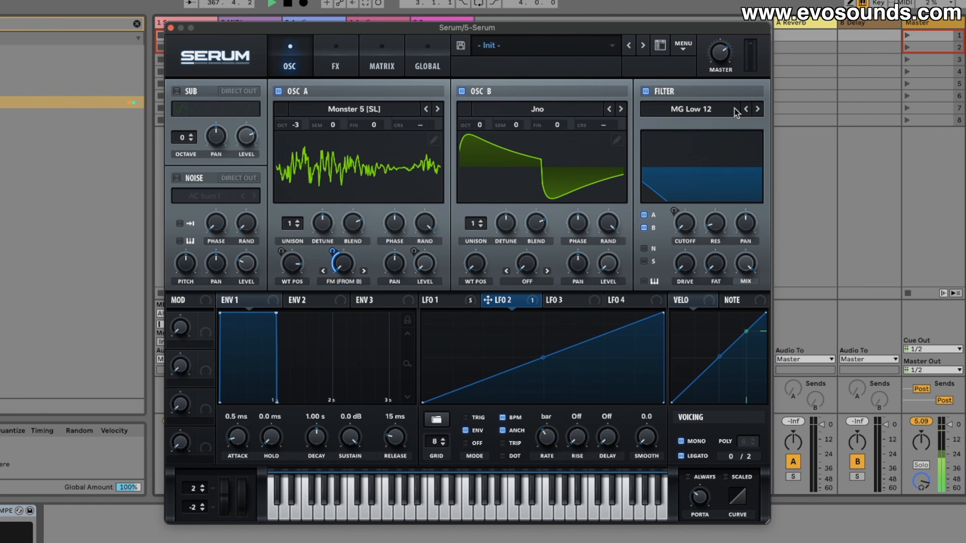
pyautogui.click(692, 109)
pyautogui.click(746, 109)
pyautogui.click(747, 110)
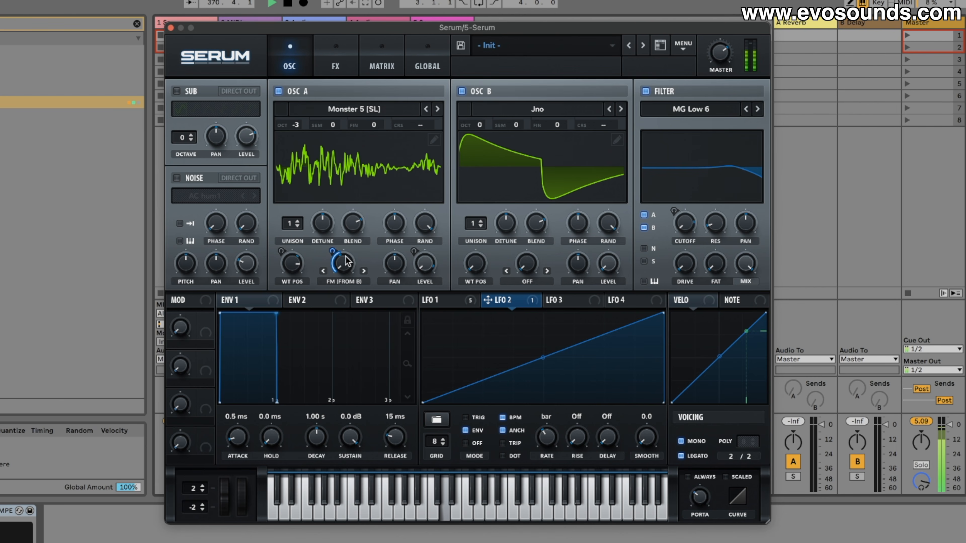
# Copy LFO 1's shape onto LFO 3 and flatten the first half of LFO 3's curve.
pyautogui.click(438, 300)
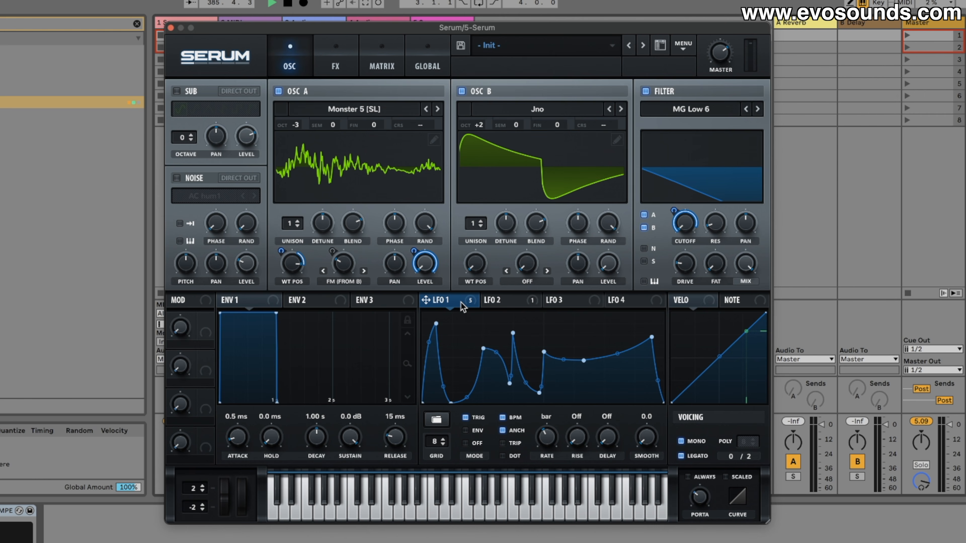
pyautogui.moveTo(480, 269); pyautogui.dragTo(585, 303)
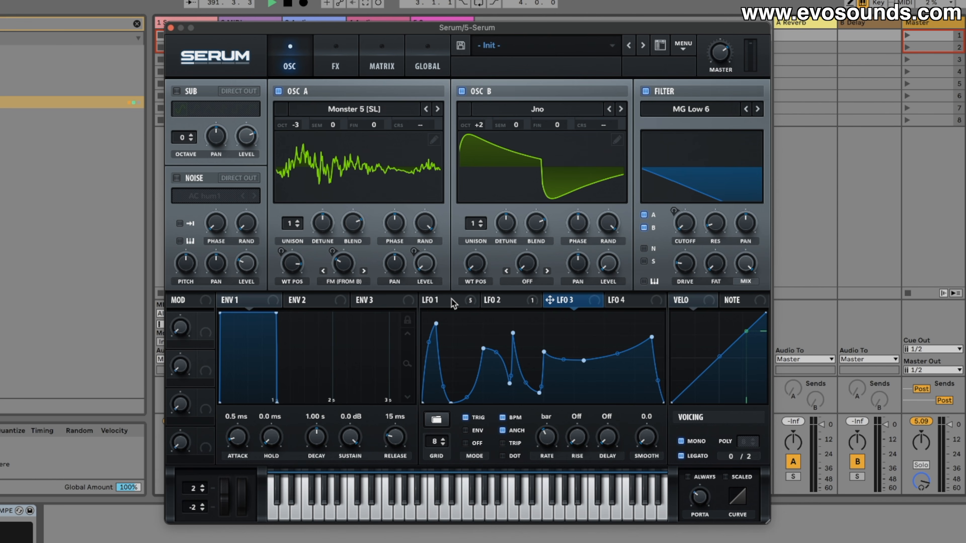
pyautogui.moveTo(460, 302)
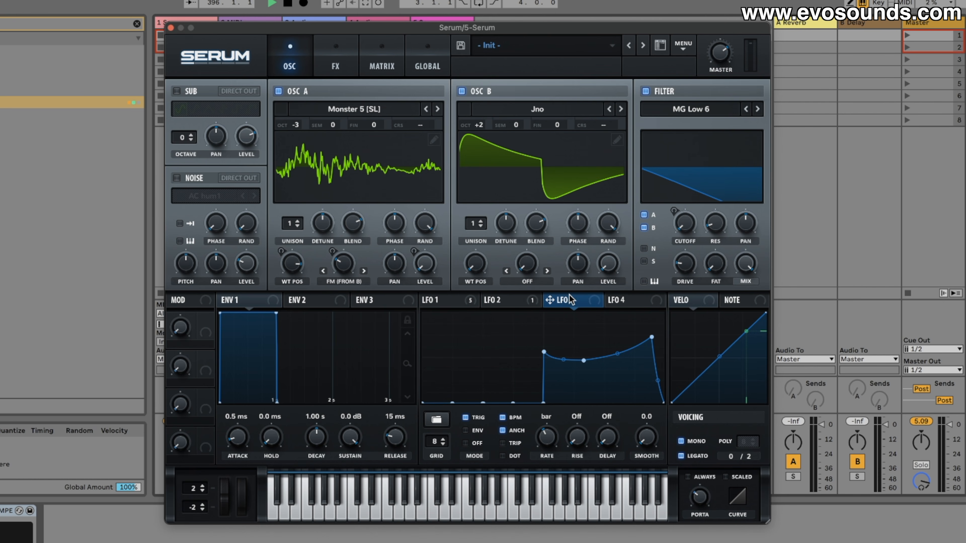
# Route LFO 3 to Mast.Tun in the modulation matrix, and reshape its curve by raising the first peak and lowering the last.
pyautogui.click(383, 61)
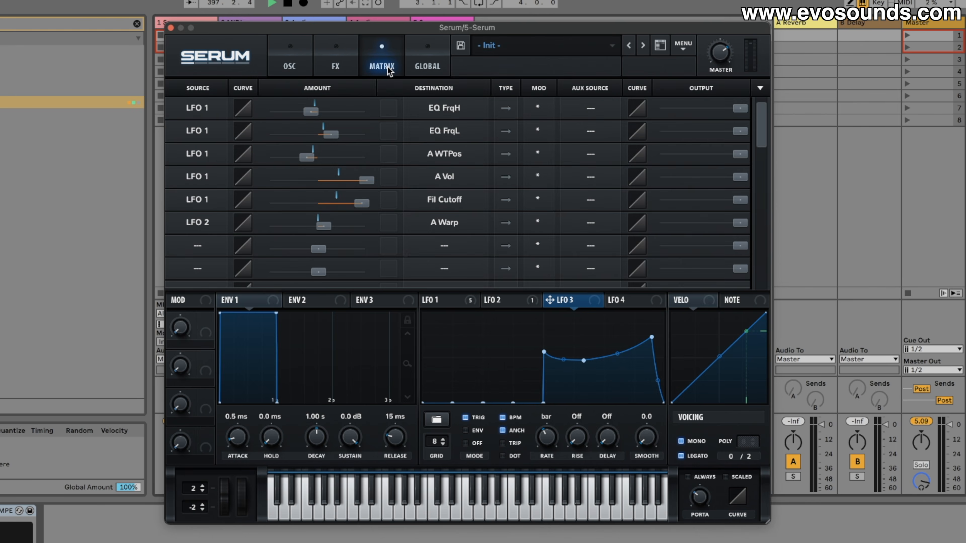
pyautogui.click(210, 245)
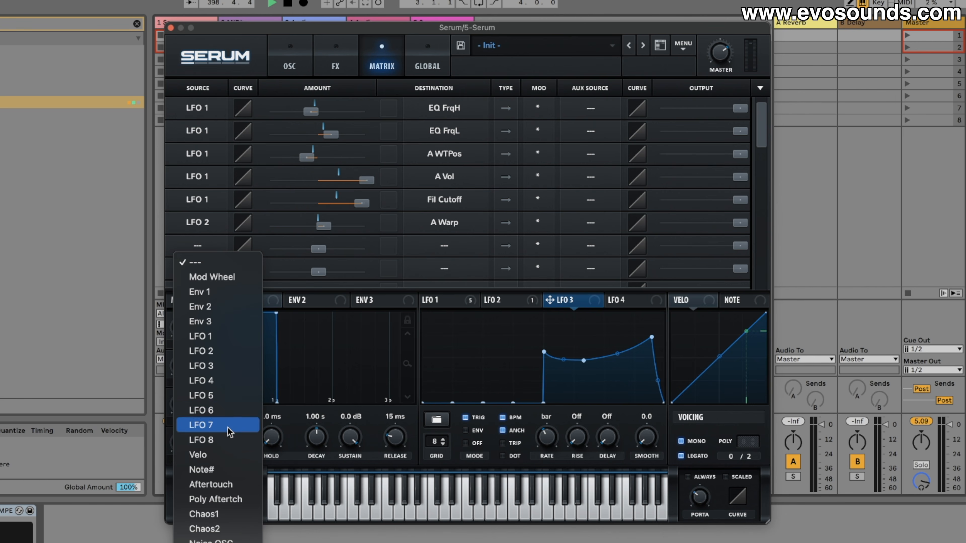
pyautogui.click(228, 369)
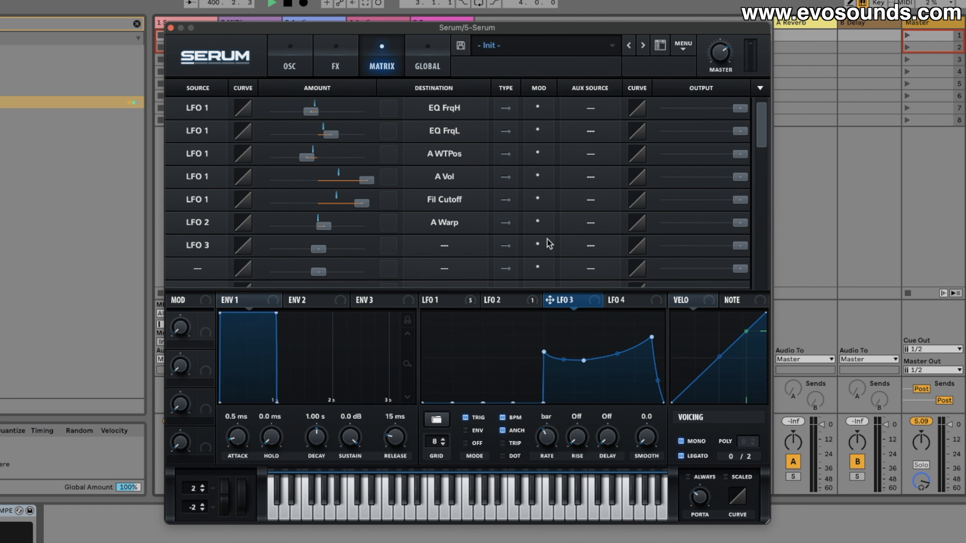
pyautogui.click(450, 248)
pyautogui.moveTo(452, 366)
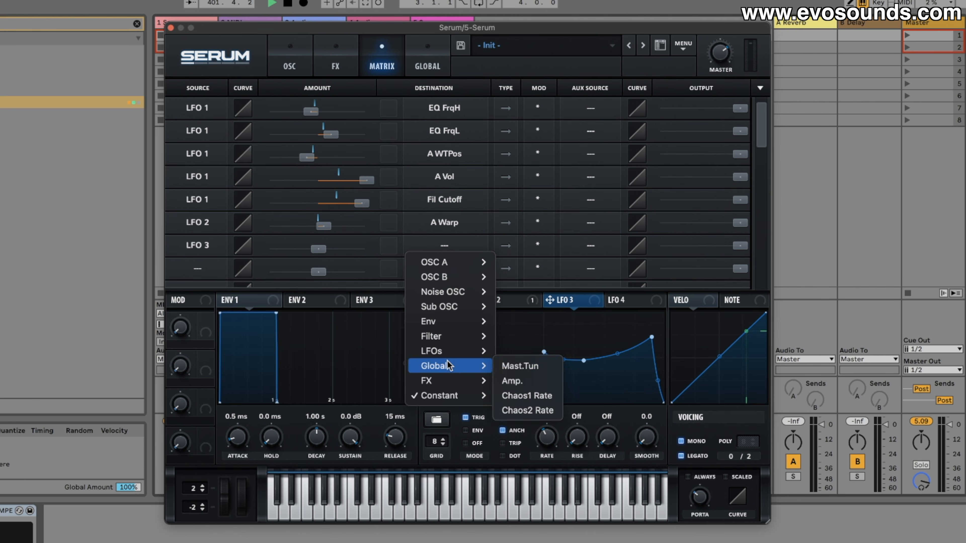
pyautogui.click(505, 368)
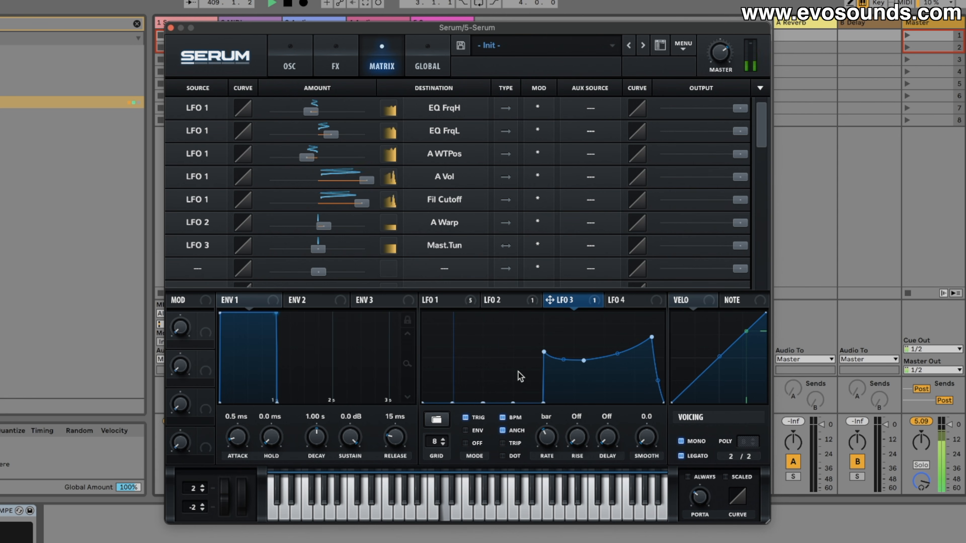
pyautogui.moveTo(544, 352); pyautogui.dragTo(544, 316)
pyautogui.moveTo(651, 337); pyautogui.dragTo(652, 388)
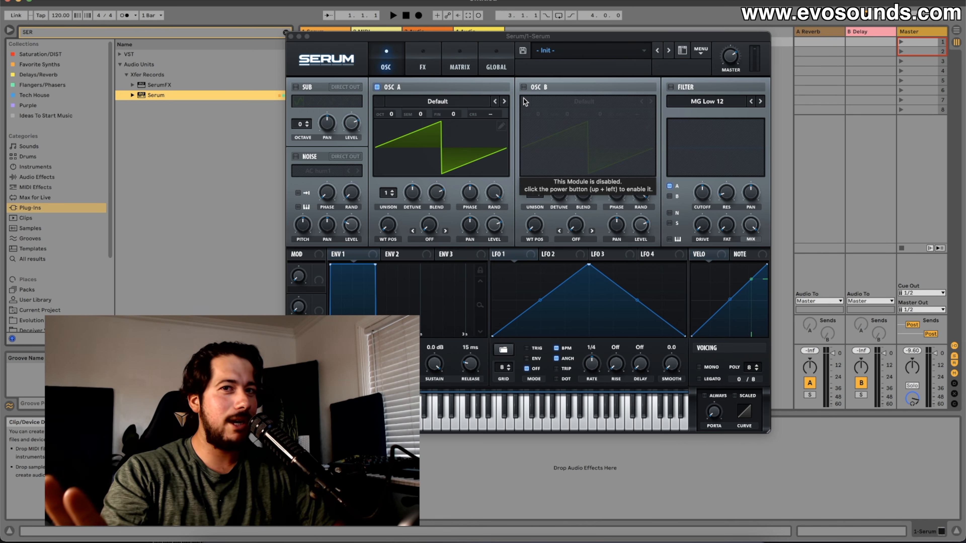
# Load the Analog wavetable Basic Shapes into oscillator A of the initialized patch.
pyautogui.click(455, 102)
pyautogui.moveTo(448, 127)
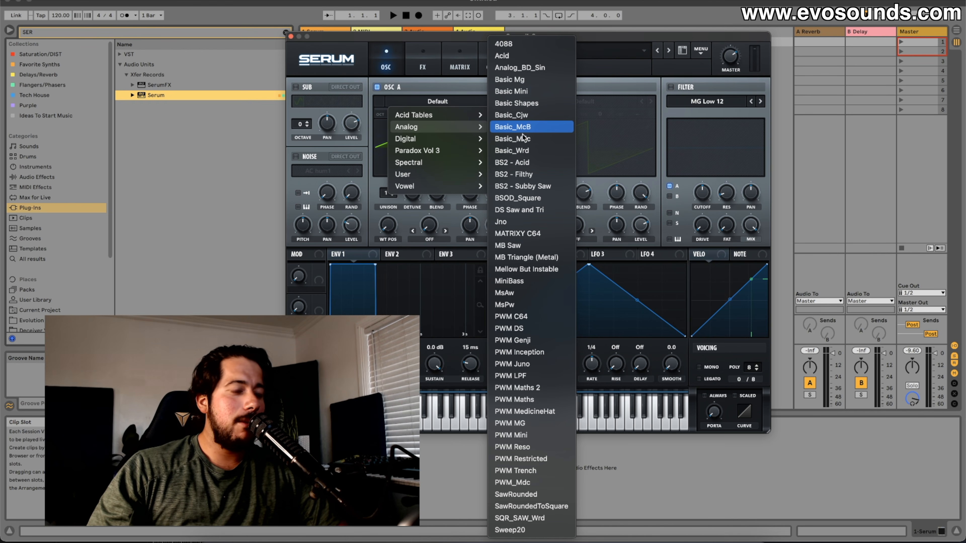
pyautogui.click(530, 103)
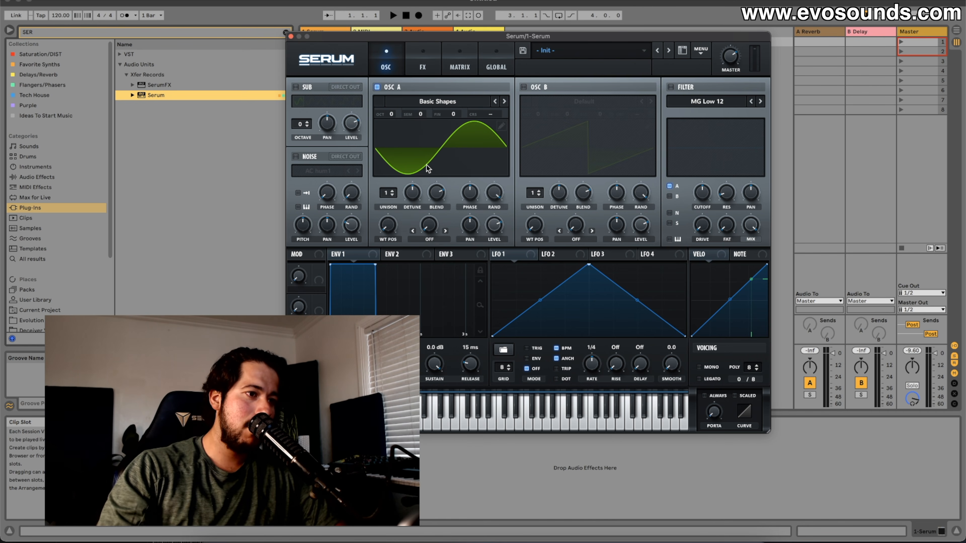
# Set oscillator A's warp mode to FM (from B) and enable oscillator B.
pyautogui.click(431, 239)
pyautogui.click(443, 465)
pyautogui.click(524, 87)
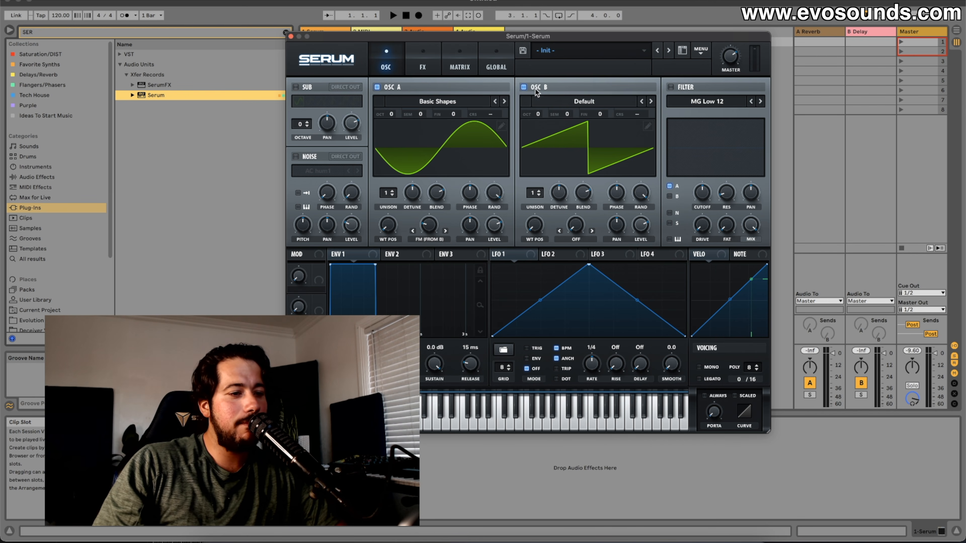
# Assign LFO 1 to oscillator A's FM amount in ENV mode at a 1/2 rate, and set oscillator A's octave to -3.
pyautogui.moveTo(494, 254); pyautogui.dragTo(435, 227)
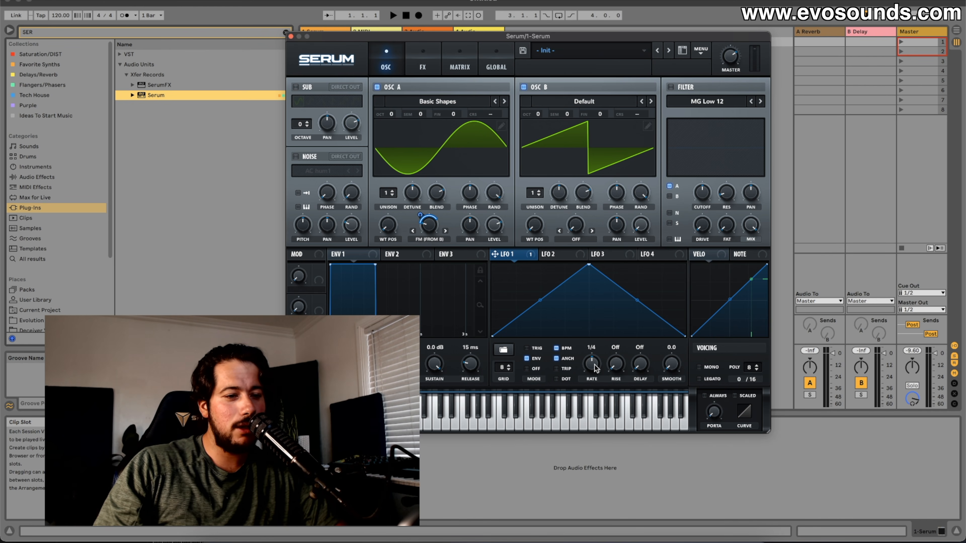
pyautogui.moveTo(594, 367); pyautogui.dragTo(594, 371)
pyautogui.moveTo(390, 114); pyautogui.dragTo(382, 156)
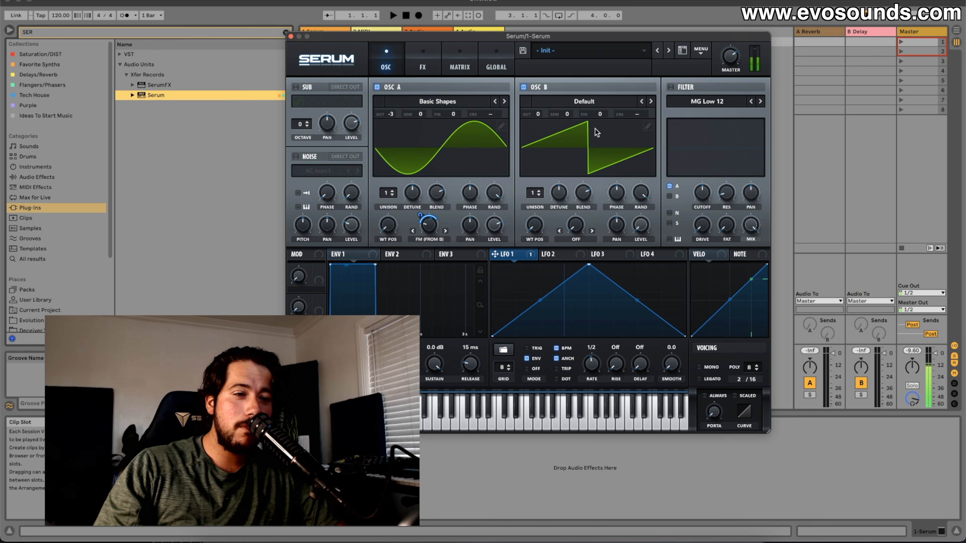
# Assign LFO 1 to oscillator A's level, shift the LFO peak earlier and set its rate to 1/4.
pyautogui.moveTo(522, 254); pyautogui.dragTo(487, 227)
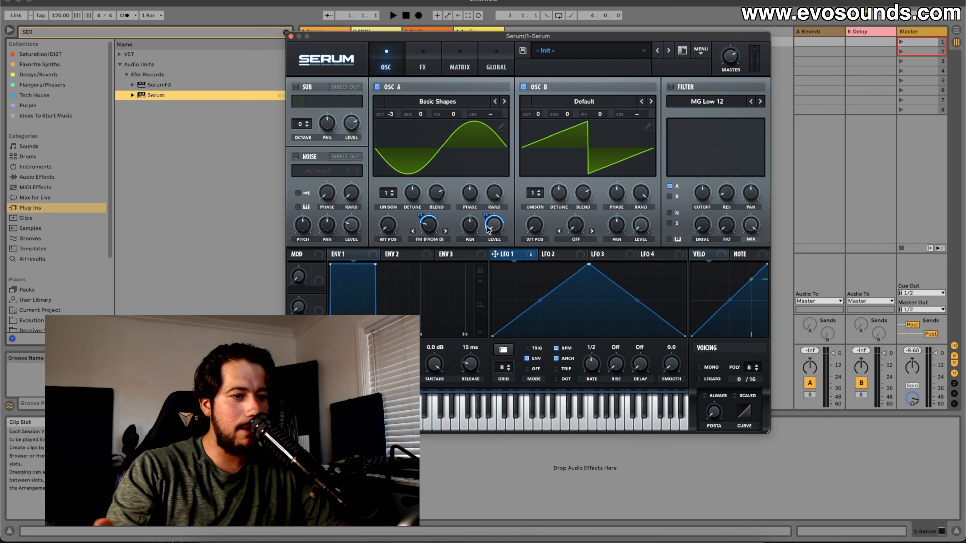
pyautogui.moveTo(585, 270); pyautogui.dragTo(546, 252)
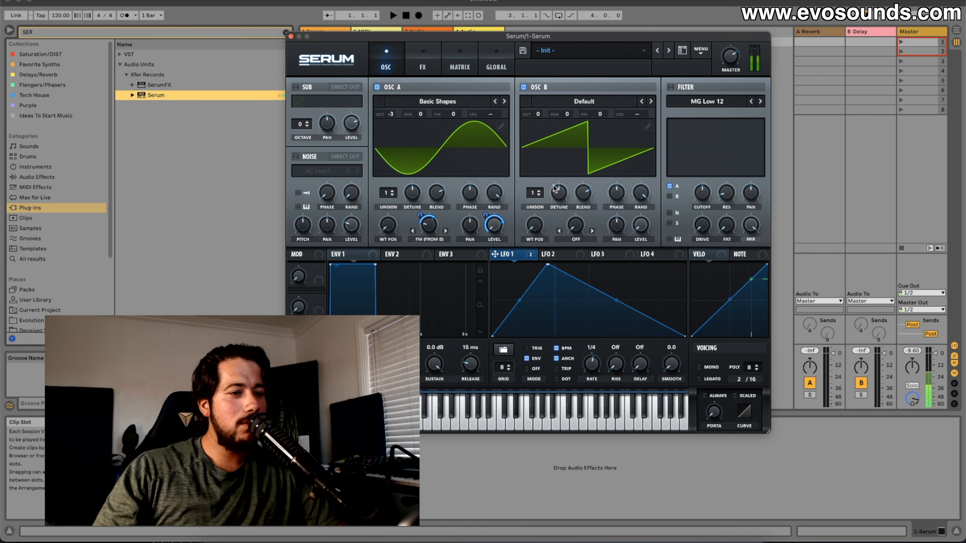
# Set oscillator B's octave to -1 and enable Tube distortion with the drive at 85%.
pyautogui.moveTo(529, 117); pyautogui.dragTo(529, 128)
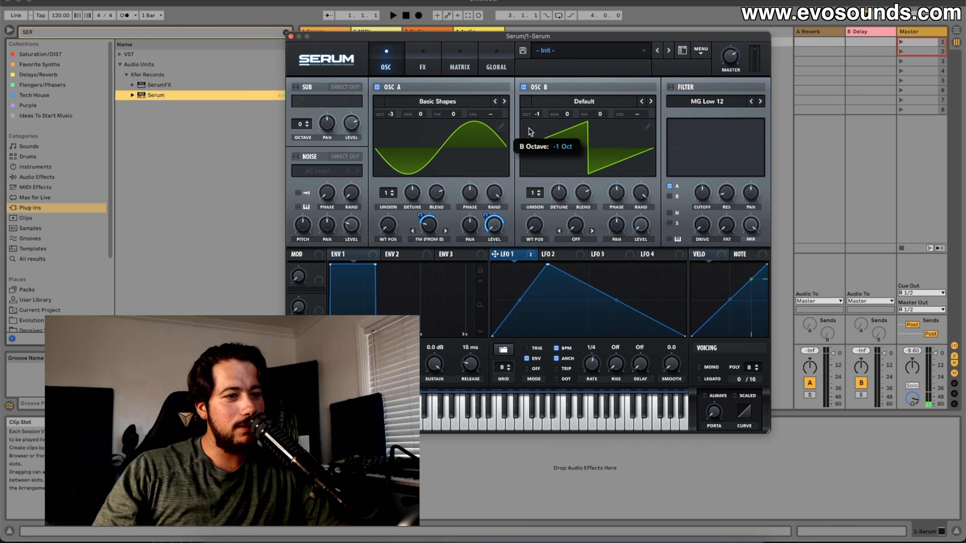
pyautogui.click(422, 68)
pyautogui.click(299, 105)
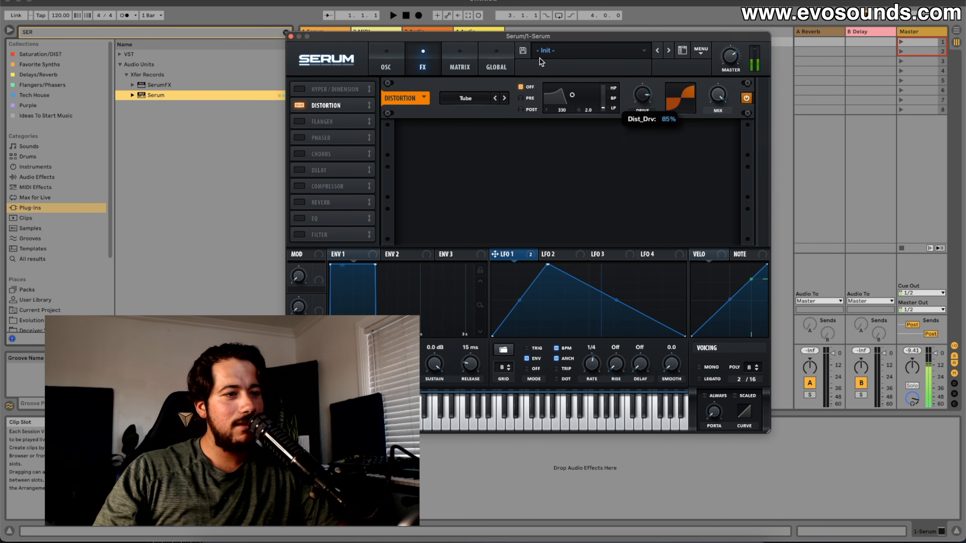
# Set oscillator B's semitones to +7 and readjust LFO 1's modulation depth on oscillator A's FM amount.
pyautogui.click(388, 66)
pyautogui.moveTo(566, 114); pyautogui.dragTo(584, 83)
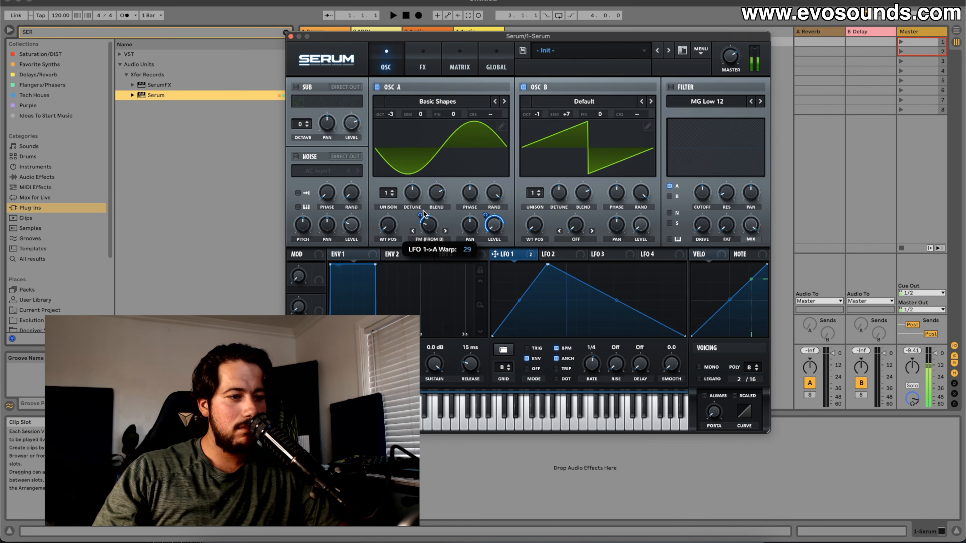
pyautogui.moveTo(420, 216); pyautogui.dragTo(433, 220)
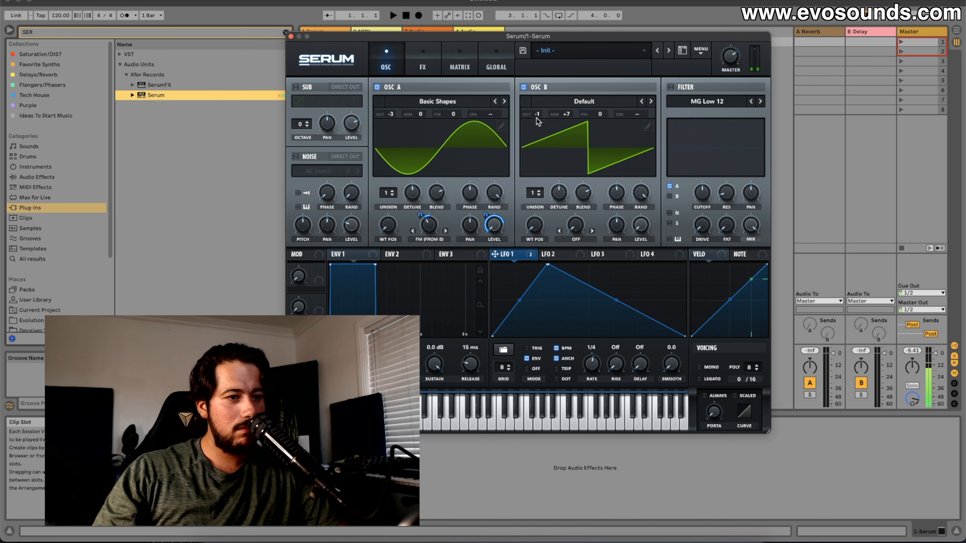
# Set oscillator B's octave to +2 and its semitones to 0.
pyautogui.moveTo(537, 114); pyautogui.dragTo(554, 94)
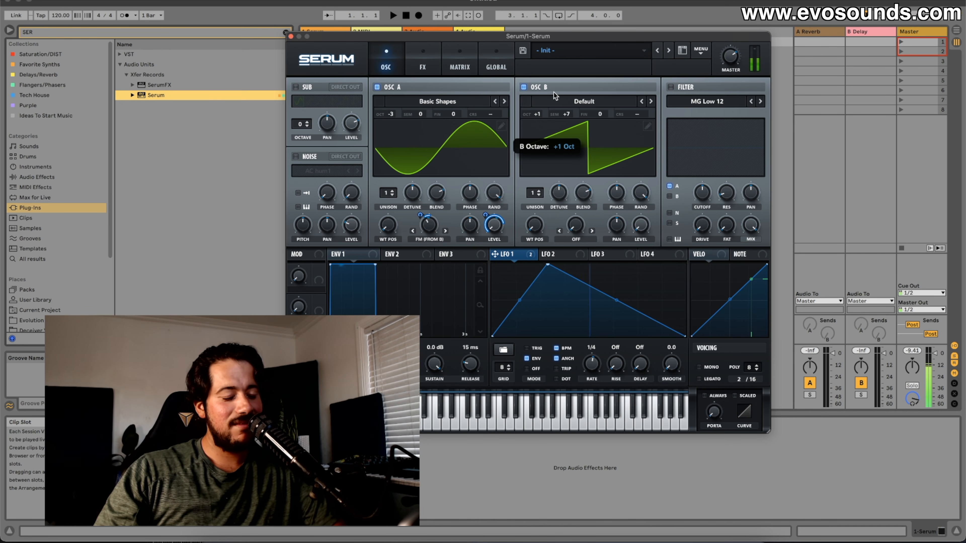
pyautogui.moveTo(554, 92)
pyautogui.mouseDown()
pyautogui.moveTo(556, 139)
pyautogui.moveTo(554, 79)
pyautogui.moveTo(551, 93)
pyautogui.mouseUp()
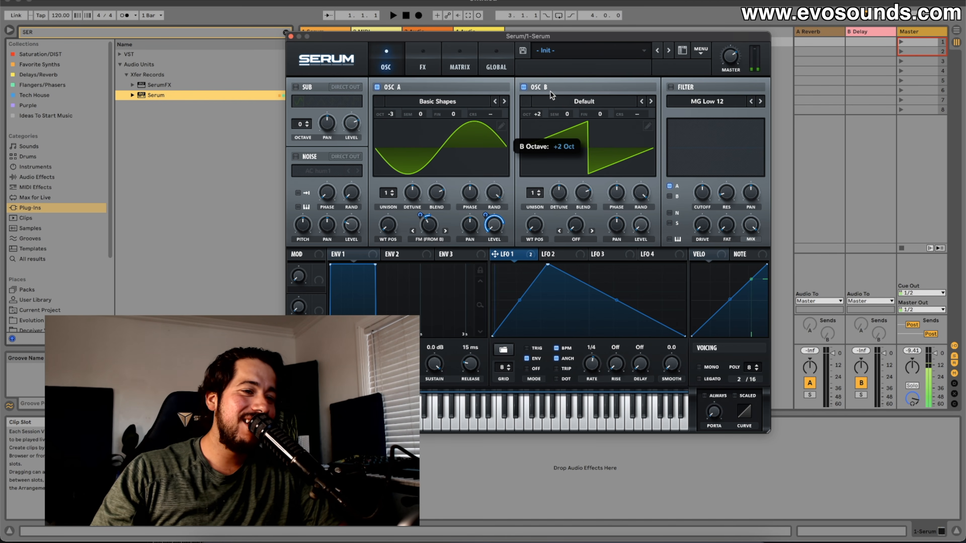